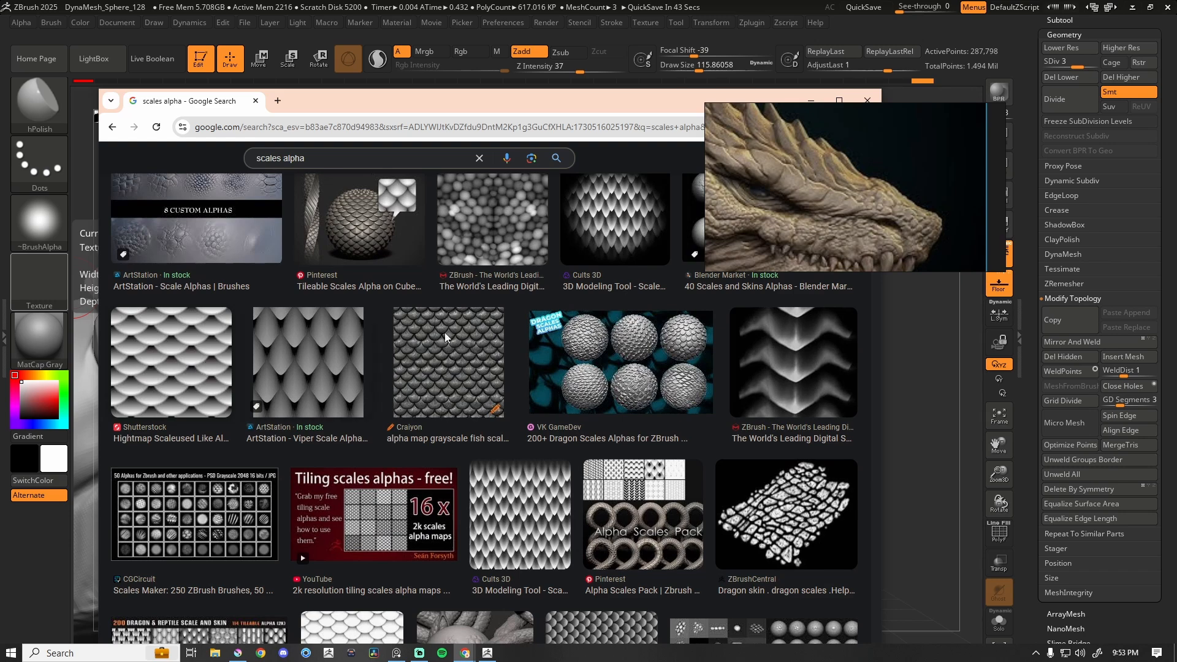
Open the Cults 3D scale alpha map from the image results, save it as alpha.png, and return to ZBrush.
left_click(619, 233)
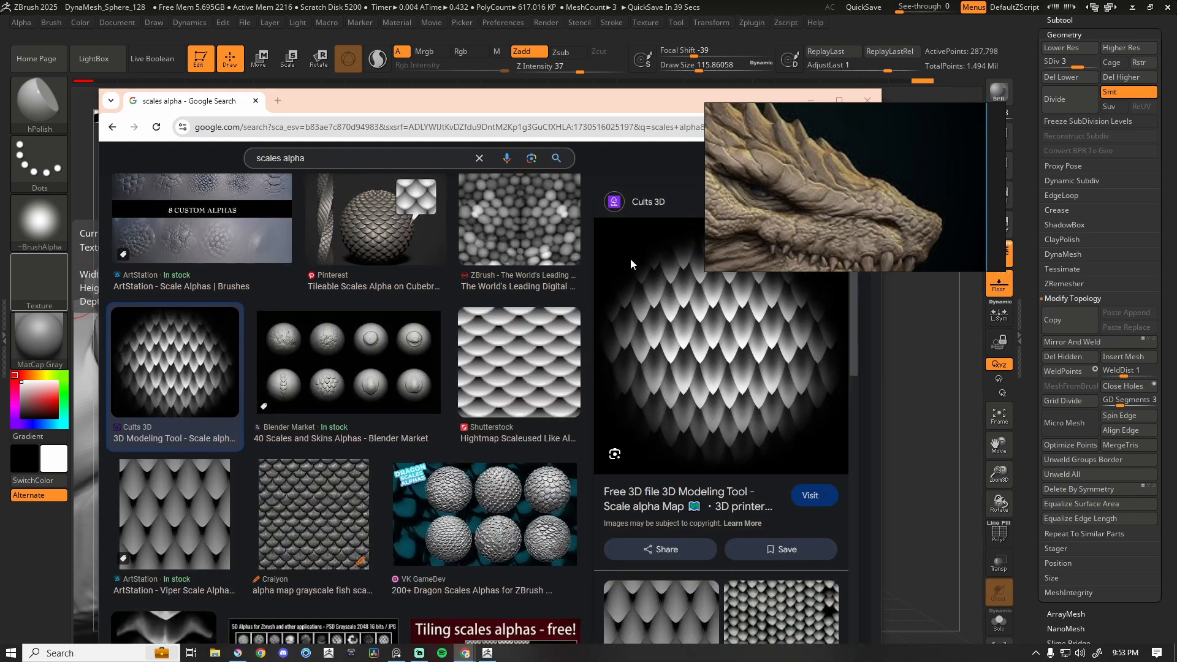
right_click(630, 258)
left_click(667, 283)
left_click(828, 366)
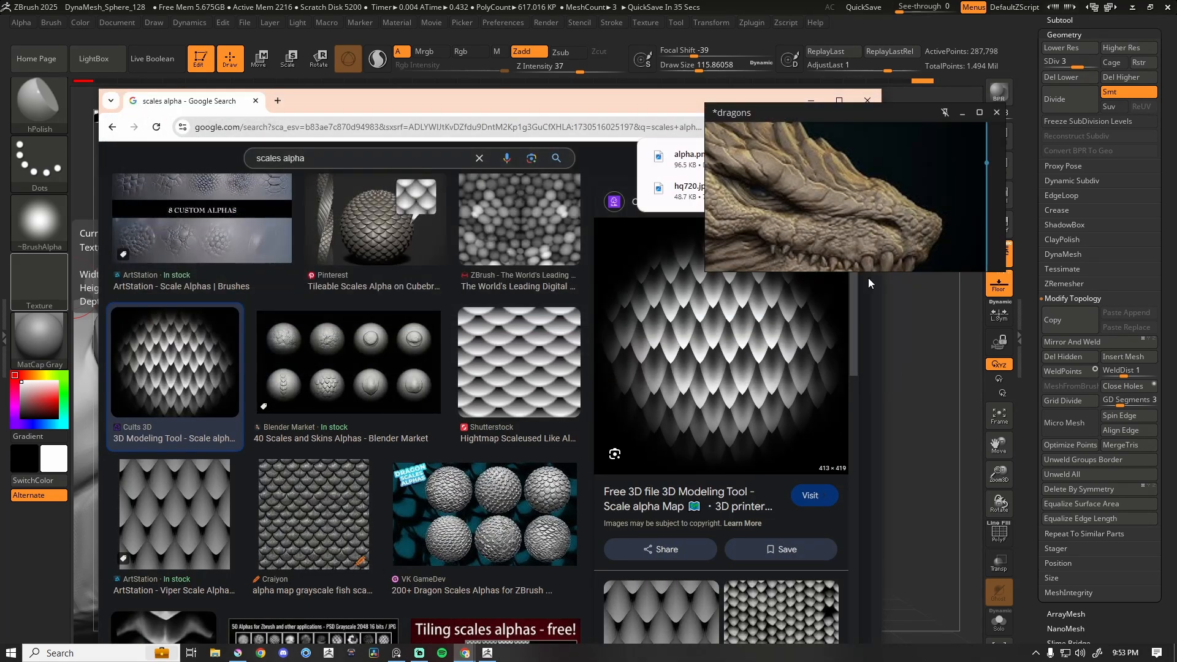
left_click(902, 429)
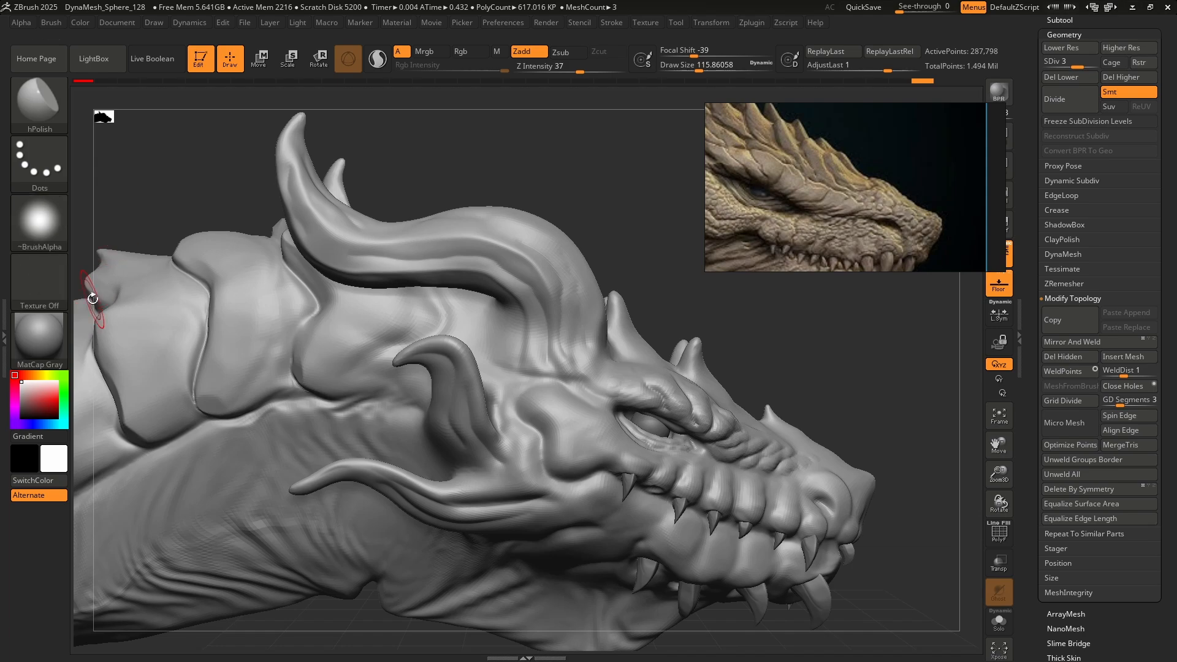
Import the saved scale image as the hPolish brush's alpha and set its stroke to DragRect.
left_click(39, 221)
left_click(109, 465)
left_click(518, 560)
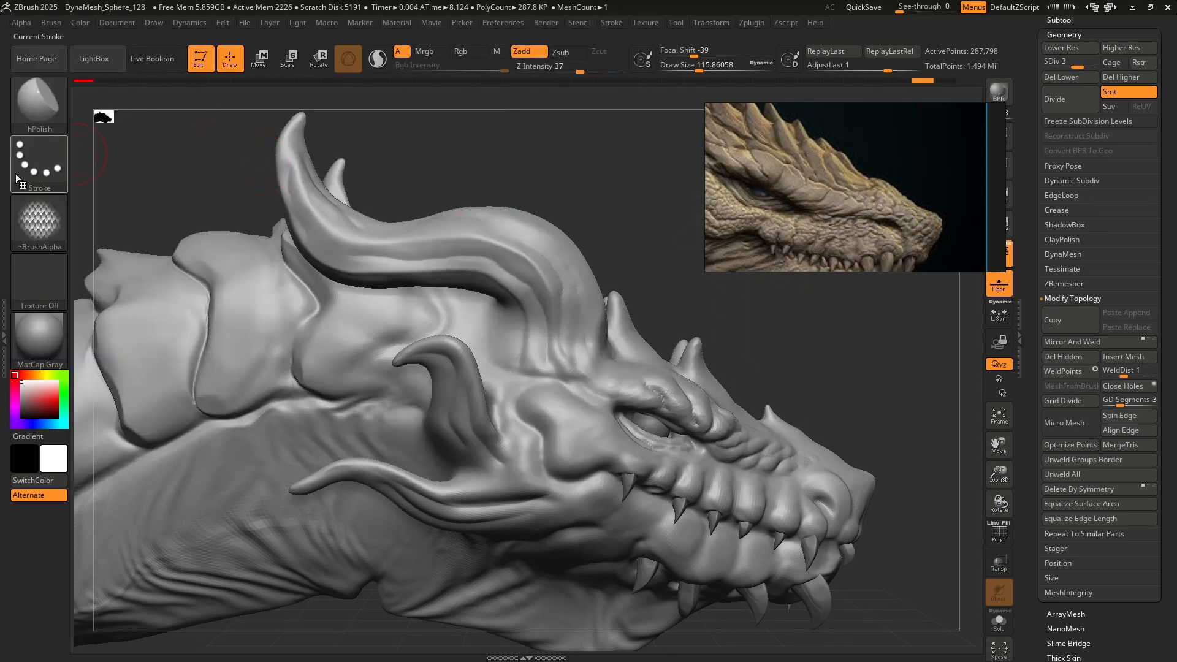
left_click(16, 174)
left_click(165, 174)
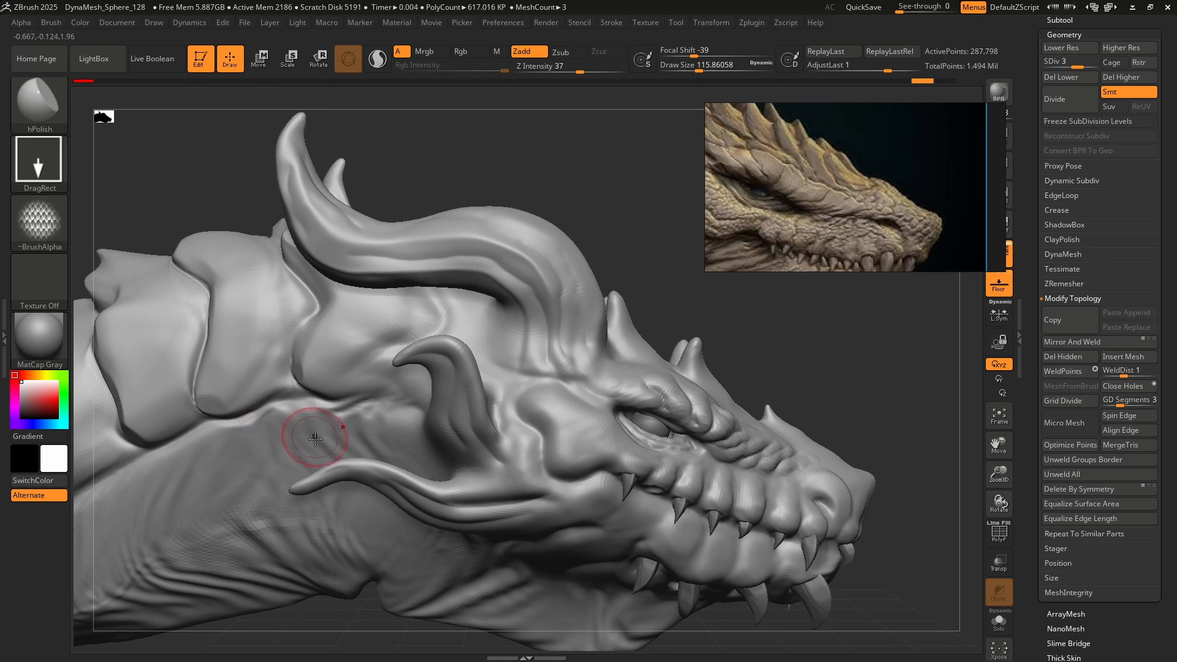
Divide the dragon head mesh once more and set up the Standard brush with the imported scale alpha and DragRect stroke.
scroll(591, 417, "up", 3)
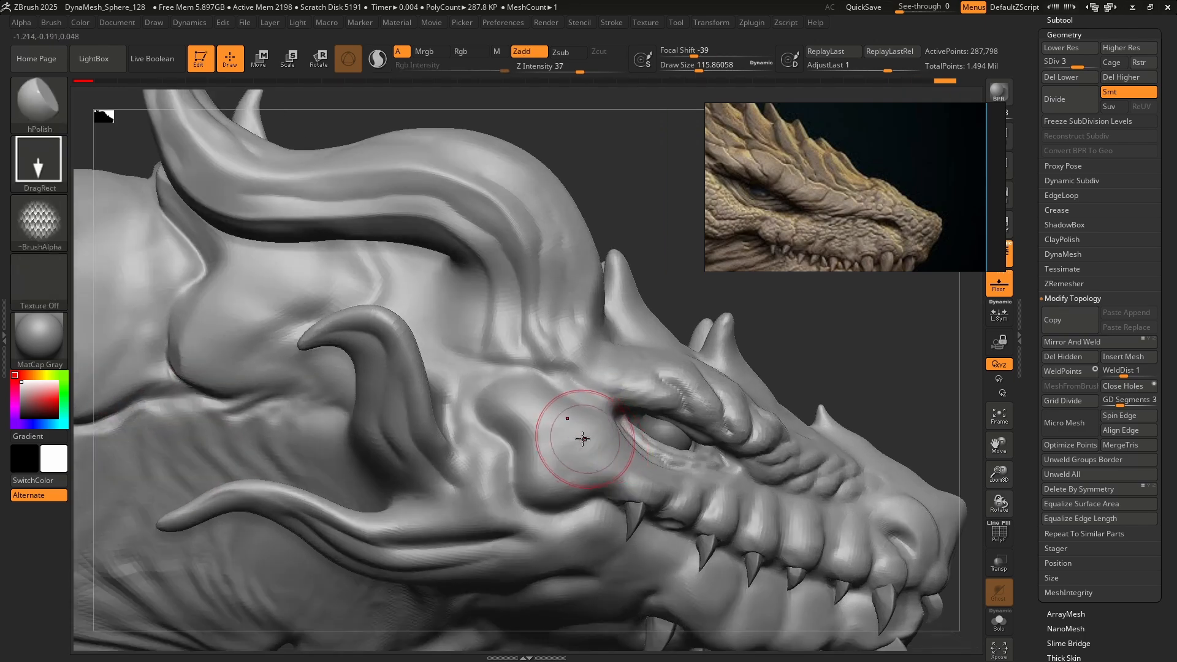
key("shift+d")
left_click(34, 101)
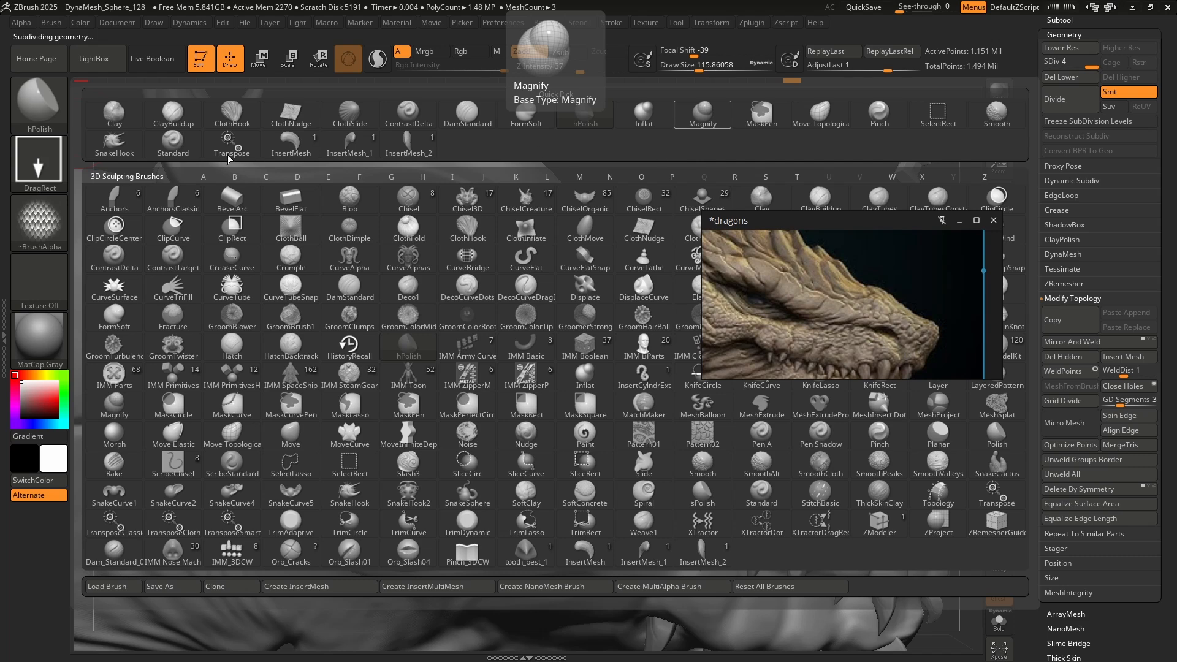
left_click(172, 141)
left_click(47, 242)
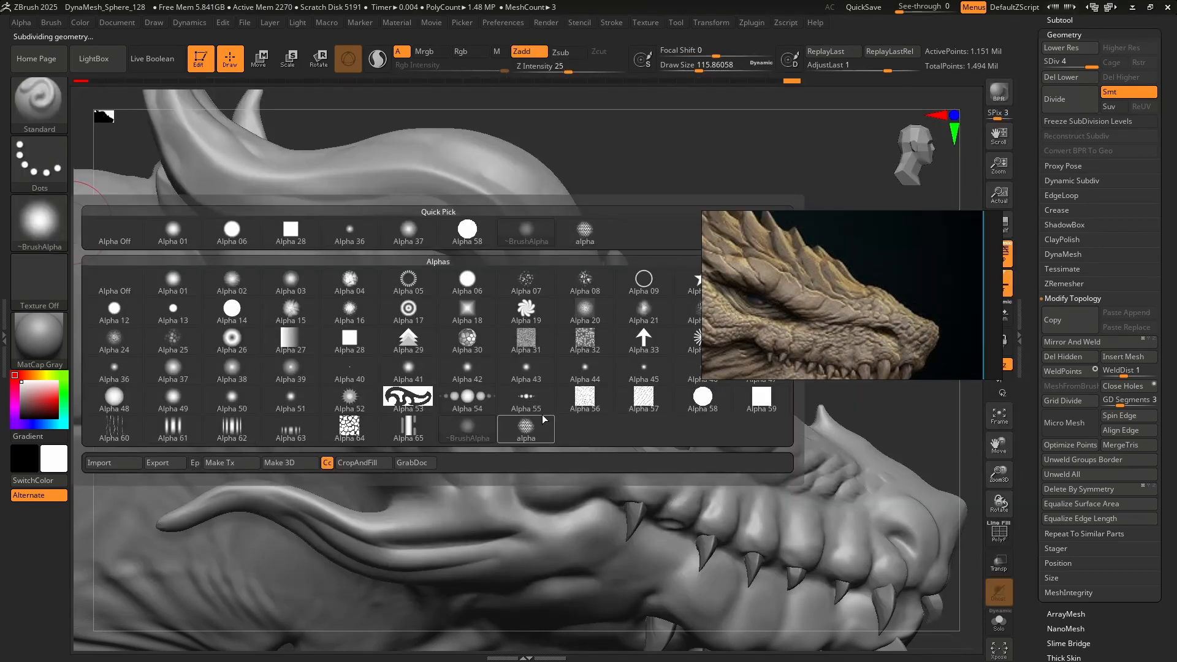
left_click(527, 433)
left_click(43, 164)
left_click(171, 187)
Try to stamp the scale alpha over the dragon's cheek at different sizes, and undo the stamps.
mouse_move(540, 420)
left_mouse_down()
mouse_move(550, 473)
mouse_move(589, 507)
mouse_move(665, 545)
mouse_move(801, 581)
mouse_move(686, 491)
mouse_move(582, 436)
mouse_move(728, 493)
mouse_move(429, 521)
mouse_move(245, 582)
mouse_move(258, 570)
left_mouse_up()
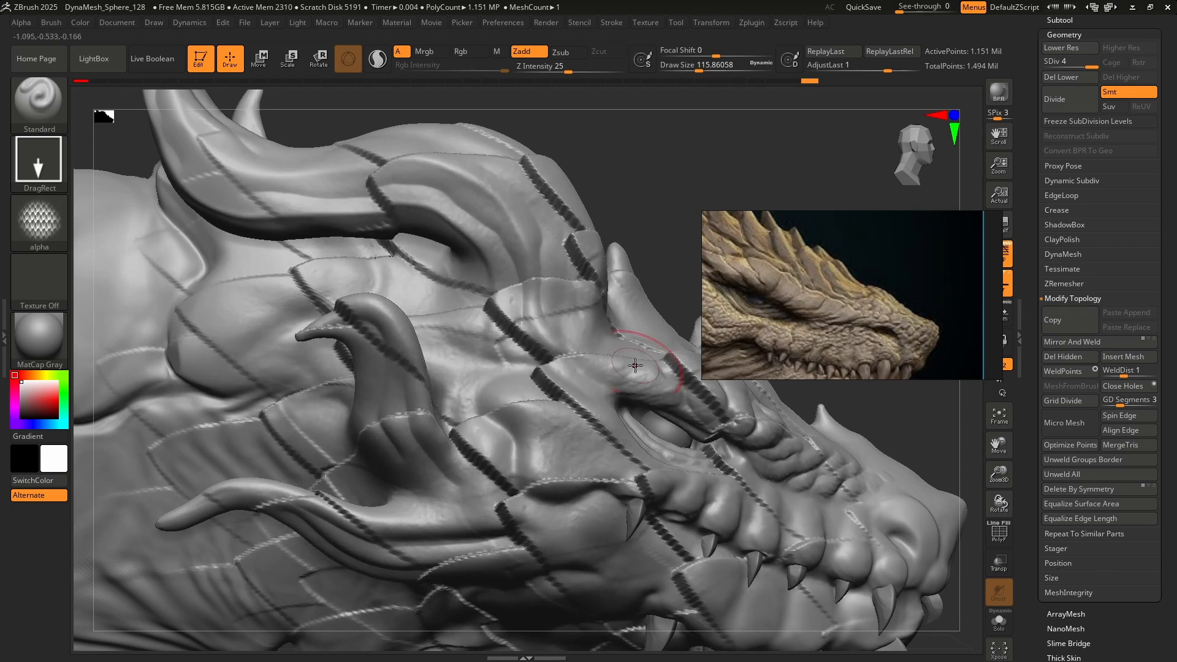
right_click_drag(554, 387, 552, 381)
key("ctrl+z")
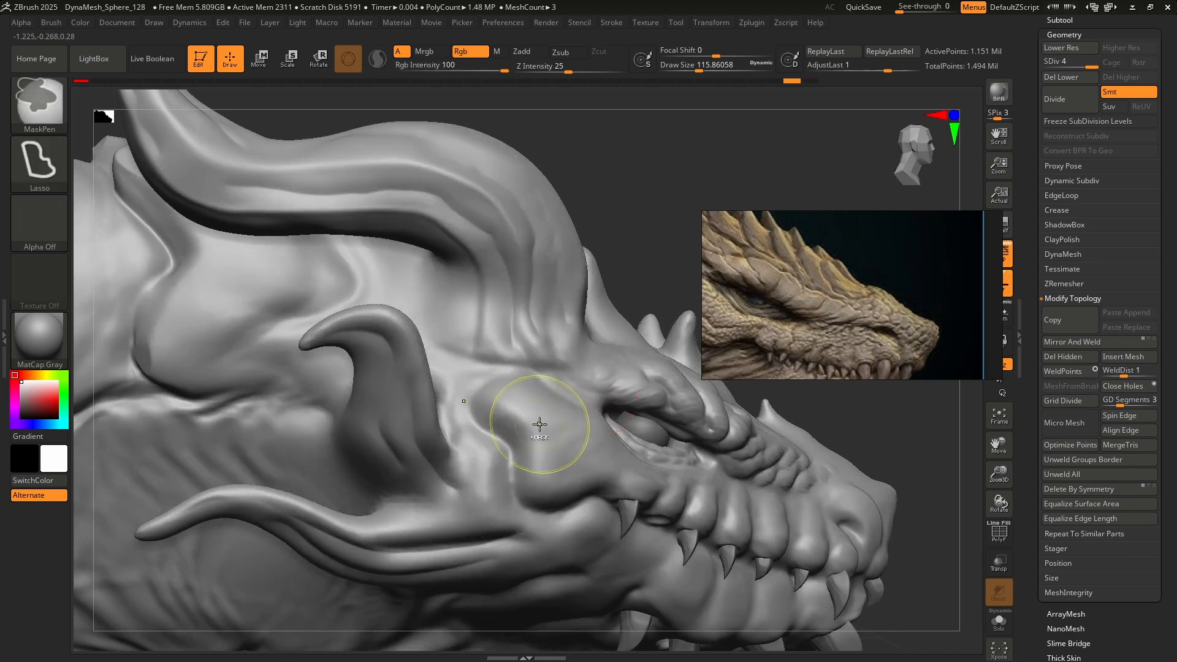
right_click_drag(539, 428, 563, 465, "ctrl")
mouse_move(533, 440)
left_mouse_down()
mouse_move(590, 486)
mouse_move(788, 491)
left_mouse_up()
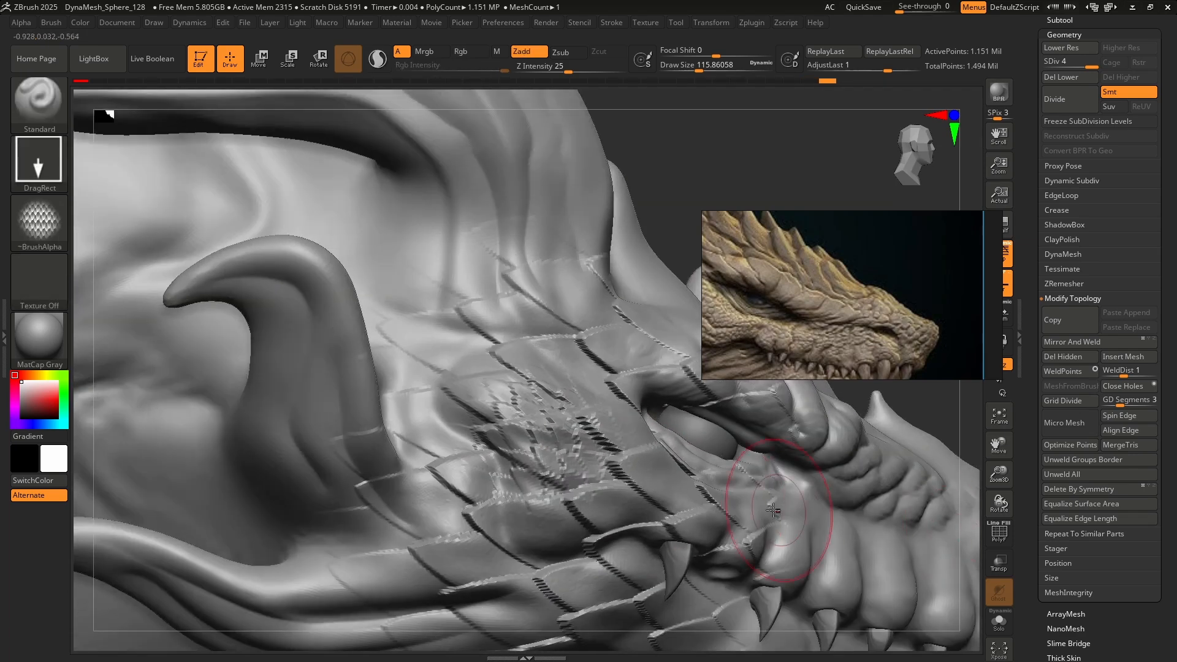
key("ctrl")
key("ctrl+z")
key("ctrl+z")
Set the Standard brush to Alpha 06 with a FreeHand stroke, and switch to the ClayBuildup brush.
key("f")
right_click_drag(662, 420, 400, 369, "alt")
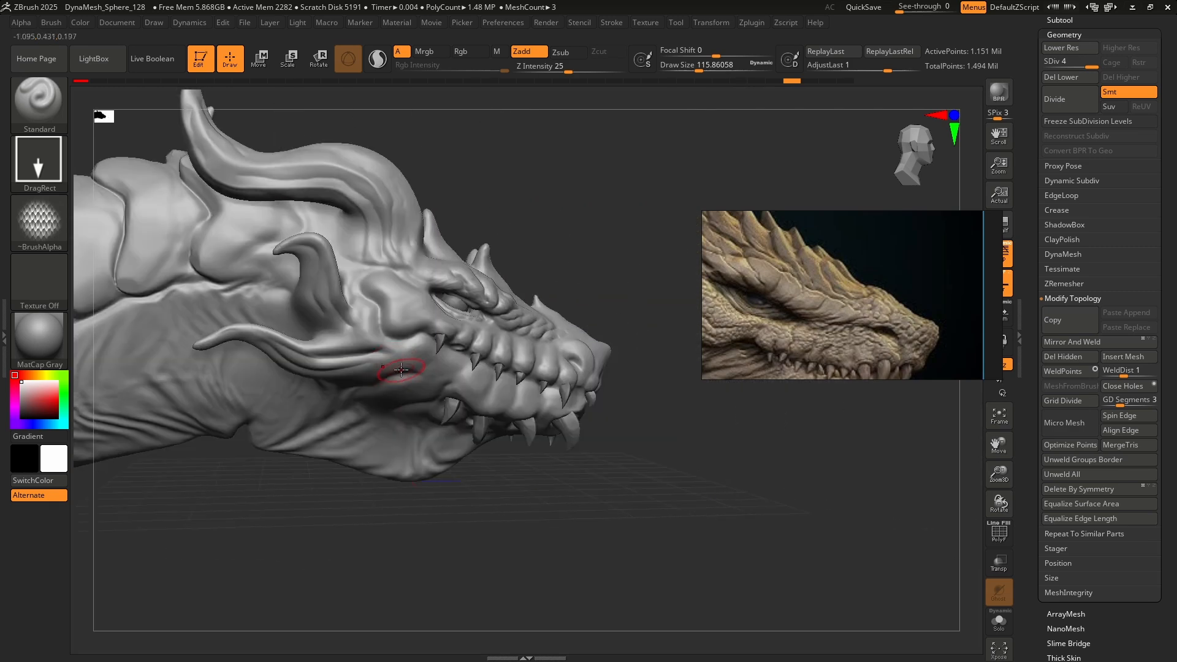
left_click(29, 227)
left_click(473, 275)
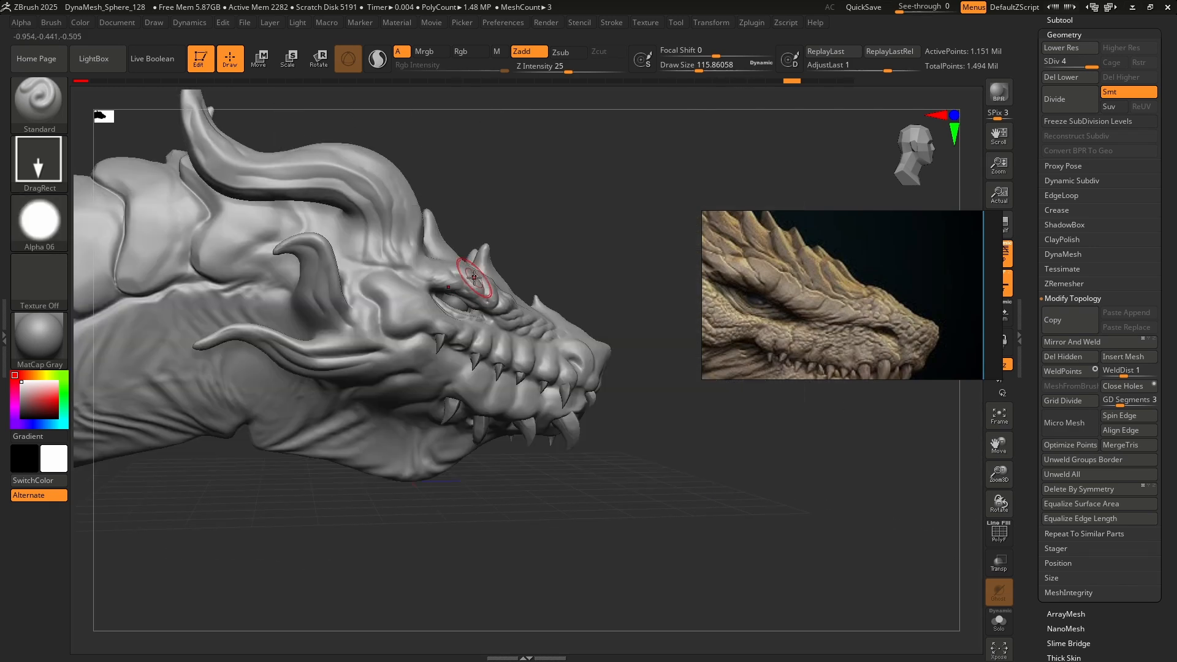
key("ctrl")
left_click(42, 162)
left_click(232, 172)
key("b")
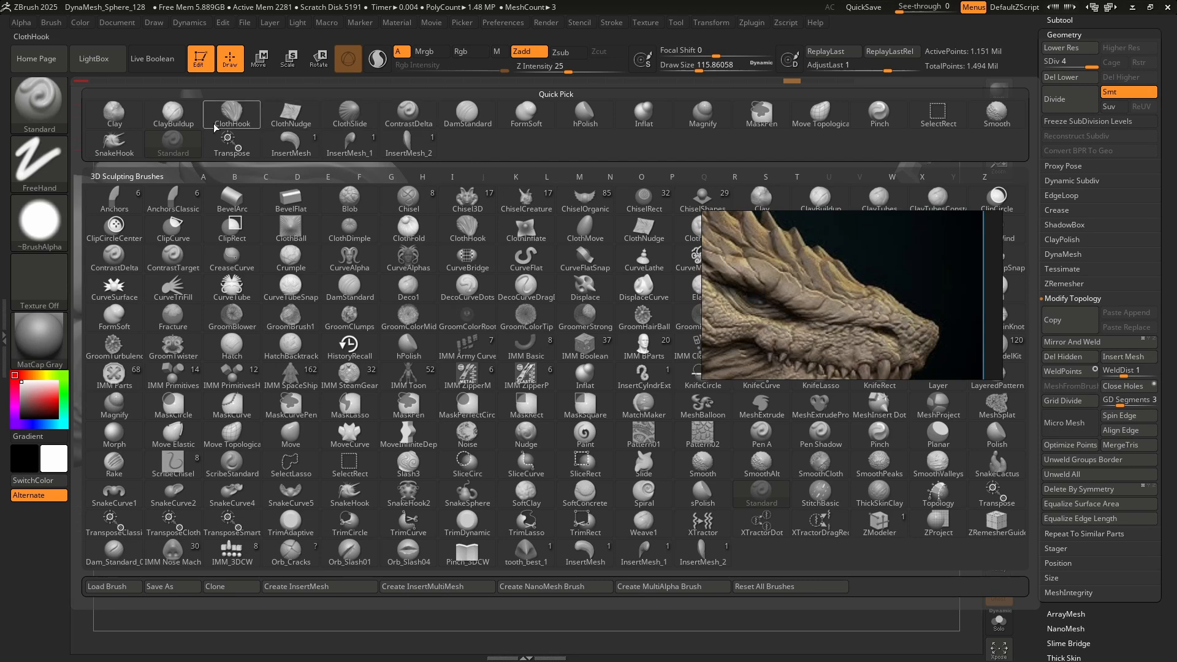
left_click(177, 118)
left_click(41, 222)
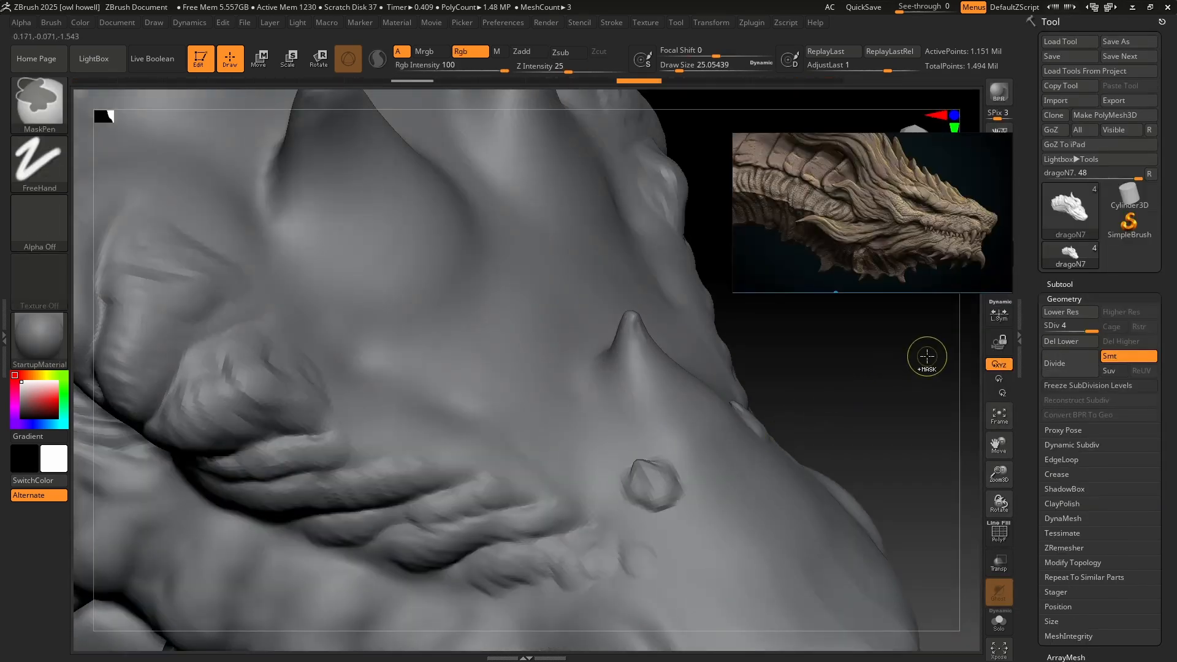
Divide the dragoN7 mesh to subdivision level 5 and build up a small scale bump below the spike with ClayBuildup.
left_click(1068, 362)
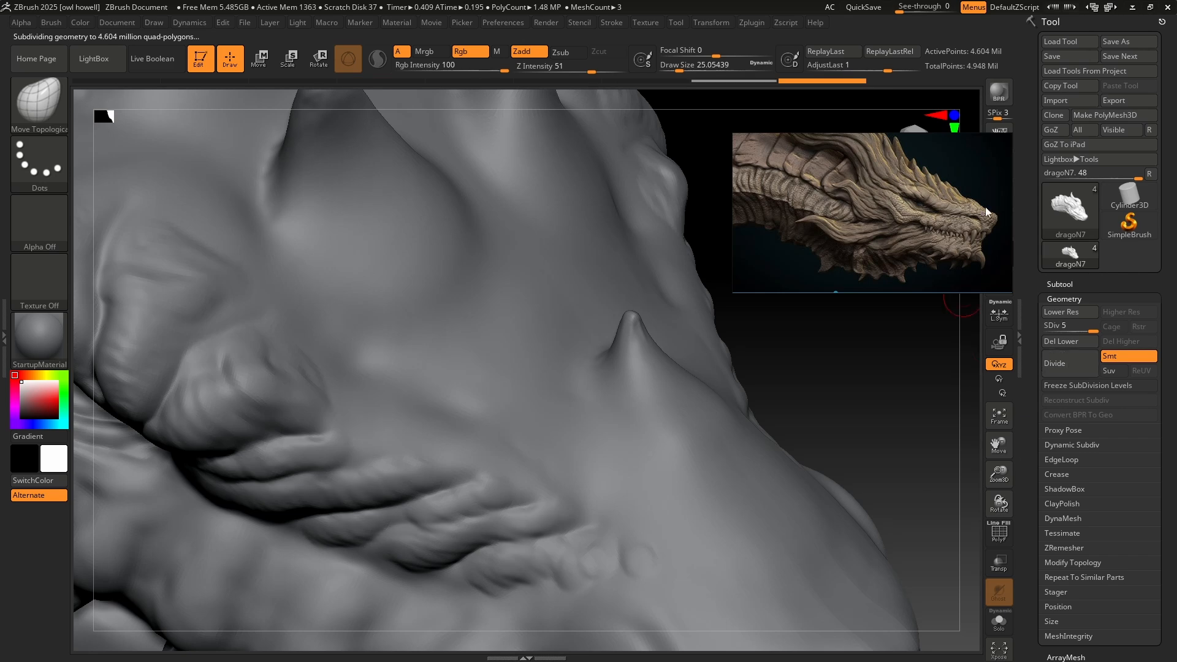
right_click_drag(683, 465, 643, 335, "ctrl")
left_click(52, 106)
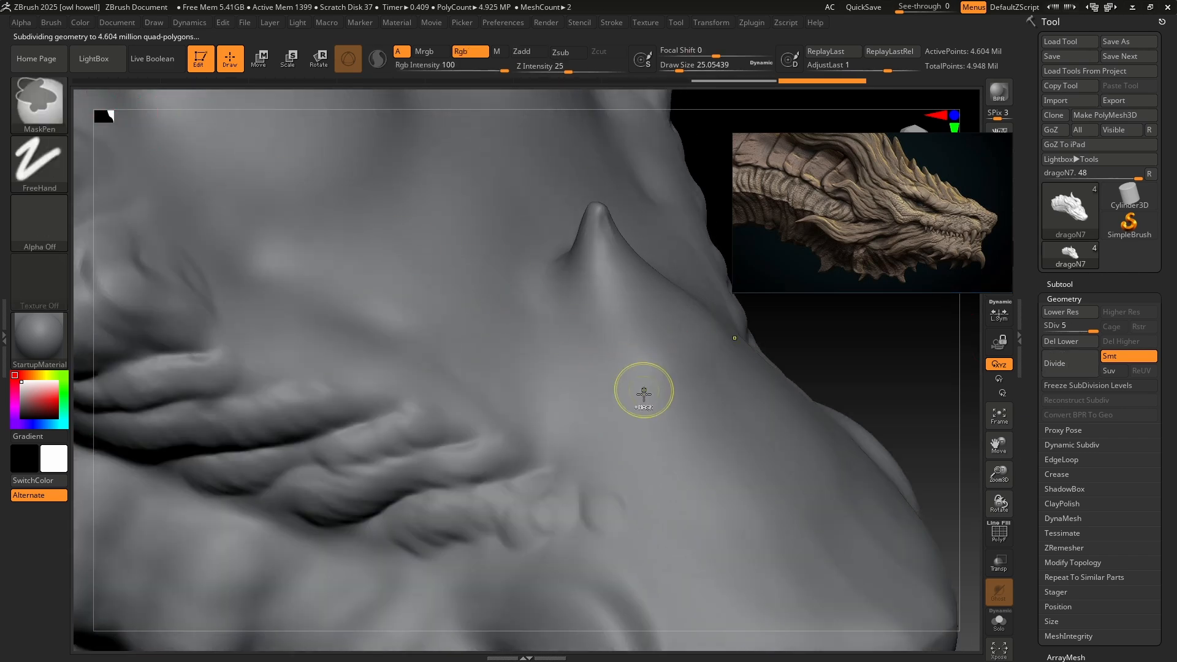
right_click_drag(643, 391, 546, 260)
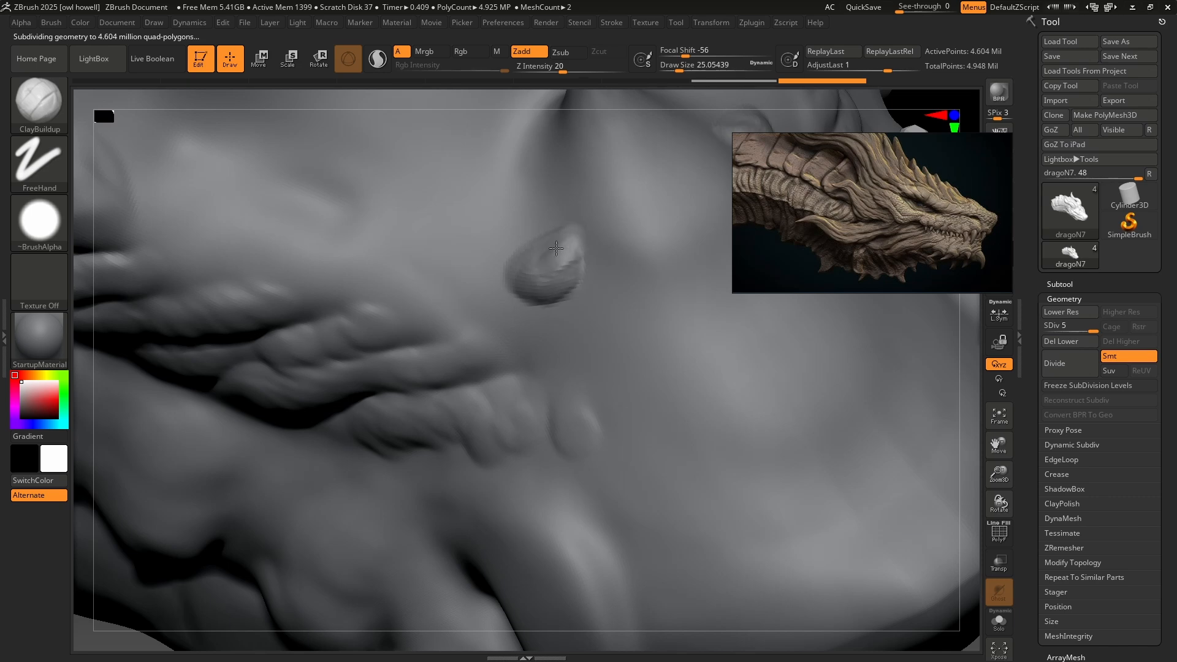
left_click_drag(539, 252, 543, 267)
Enlarge the Move Topological brush to a draw size of about 46 and pull the new scale into a pointed shape.
mouse_move(543, 267)
right_mouse_down()
mouse_move(609, 321)
mouse_move(685, 355)
right_mouse_up()
left_click(54, 109)
key("s")
left_click_drag(604, 296, 622, 296)
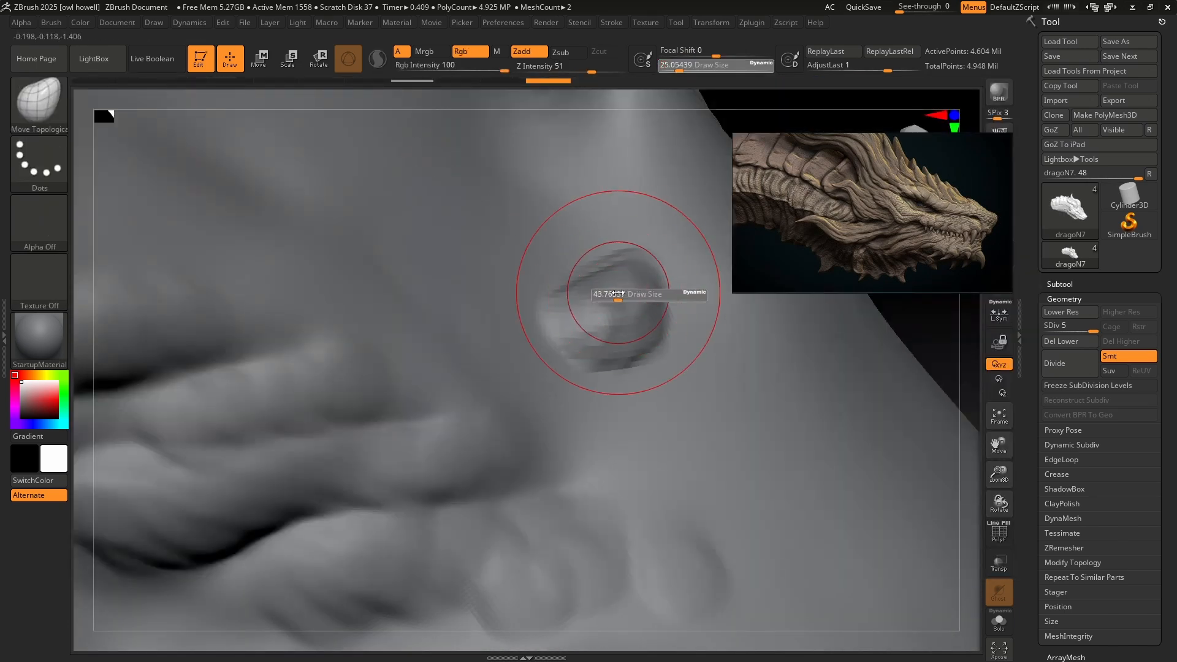
mouse_move(567, 235)
left_mouse_down()
mouse_move(540, 206)
mouse_move(630, 341)
left_mouse_up()
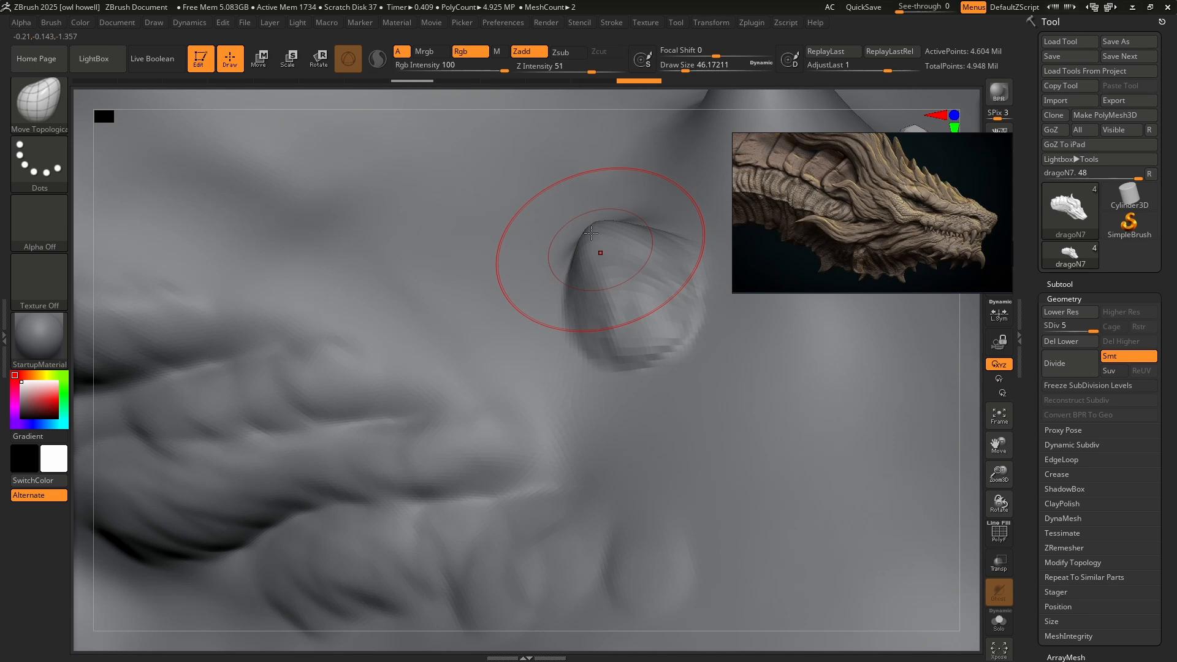
left_click_drag(591, 231, 594, 215)
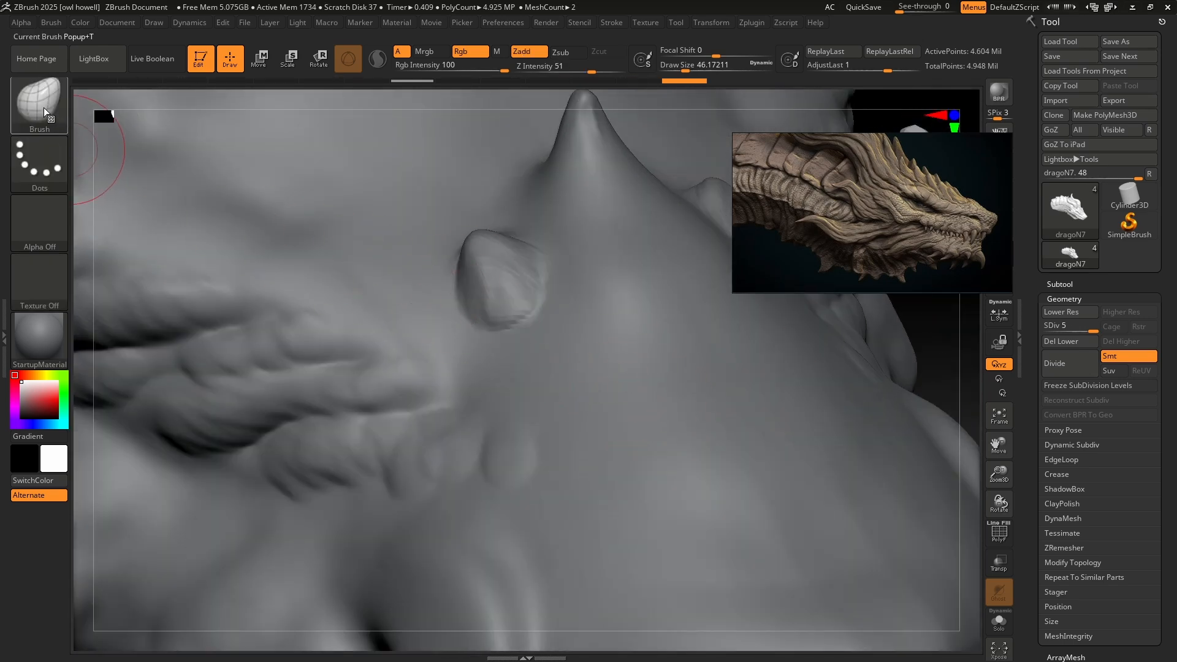
Build up a second scale below the first with ClayBuildup and stretch it to overlap the first using Move Topological.
left_click(43, 108)
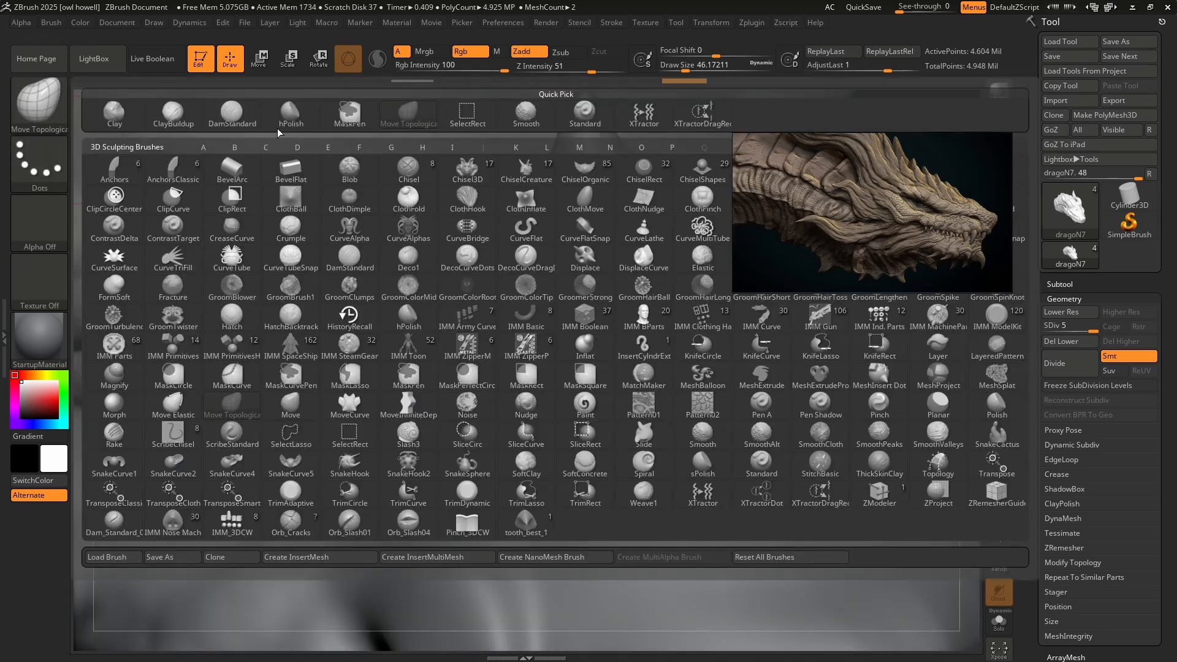
left_click(172, 117)
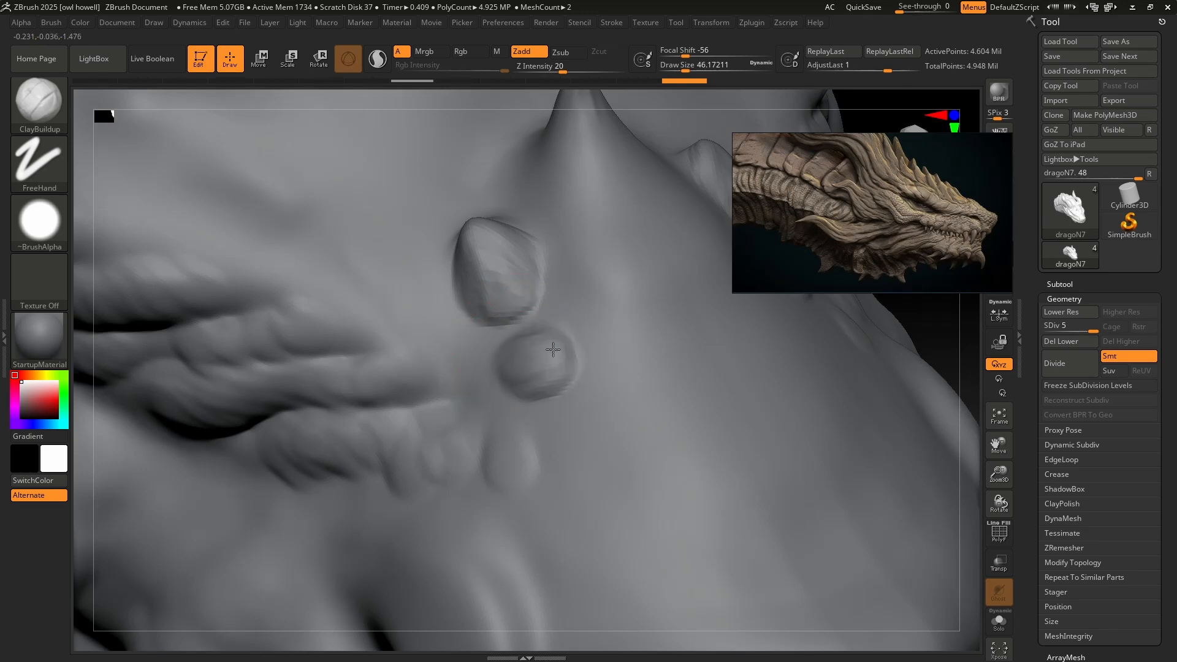
left_click(40, 101)
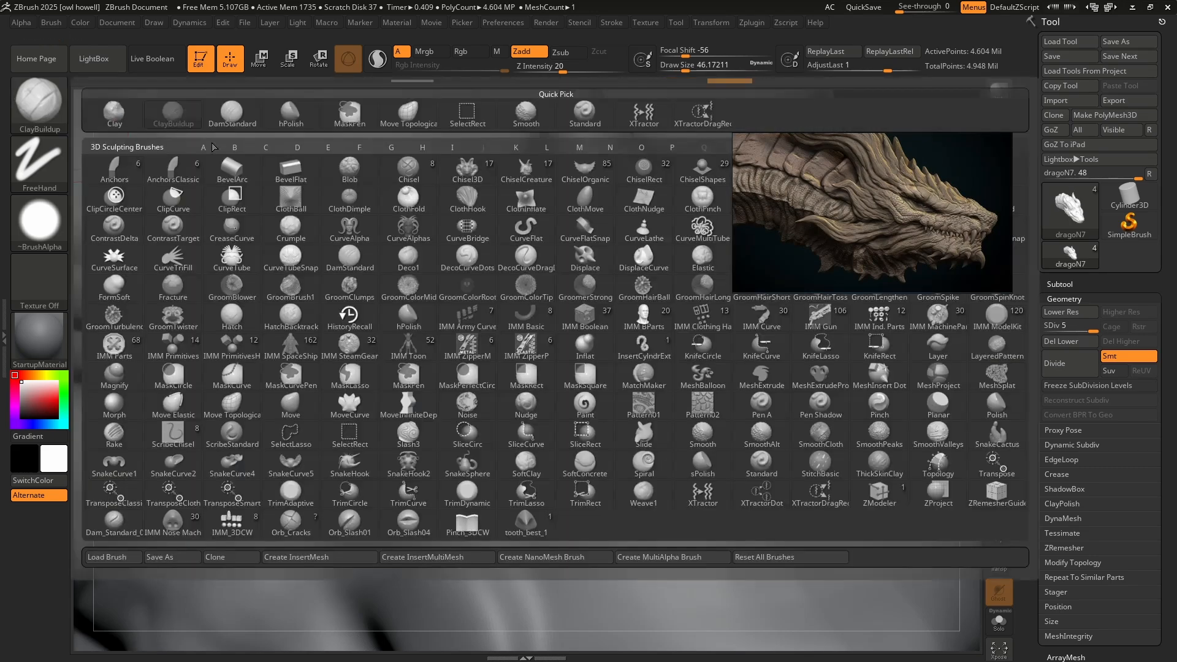
left_click(408, 115)
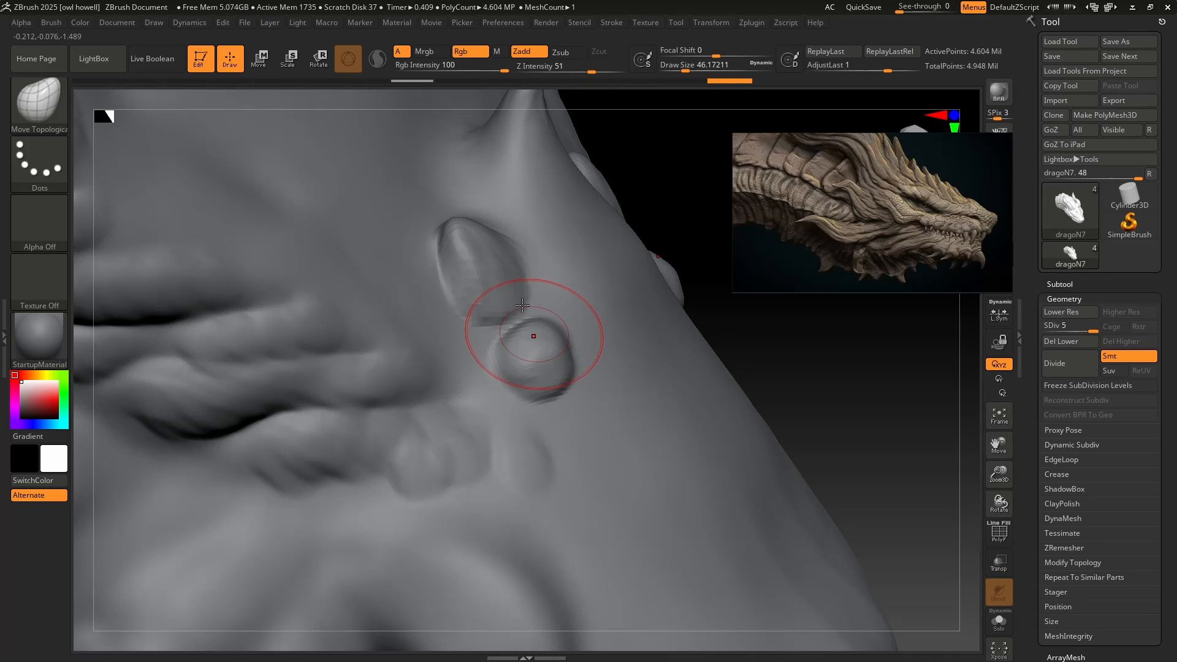
right_click_drag(552, 293, 552, 307)
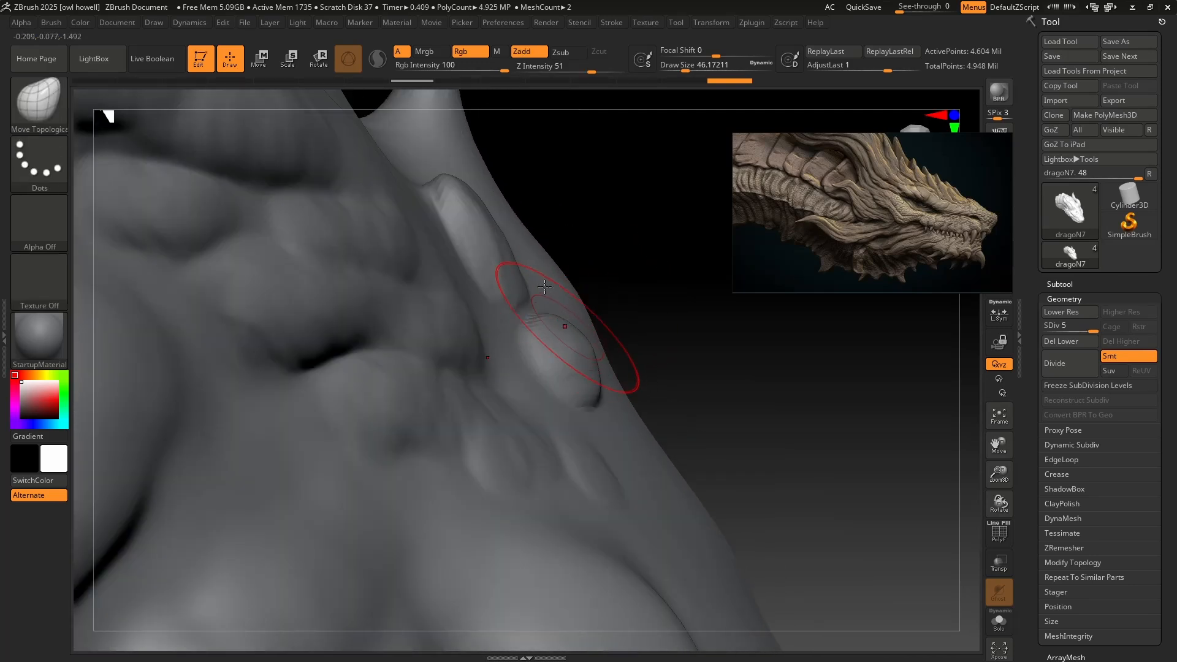
left_click_drag(544, 286, 499, 188)
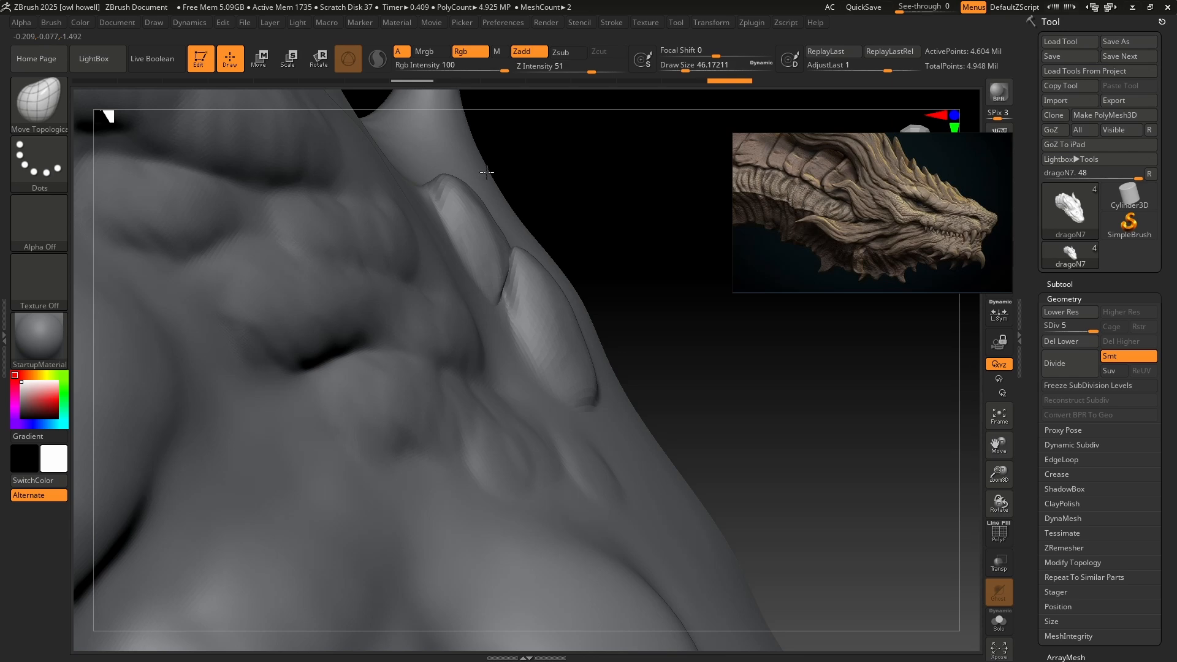
mouse_move(541, 318)
right_mouse_down()
mouse_move(546, 331)
mouse_move(524, 331)
right_mouse_up()
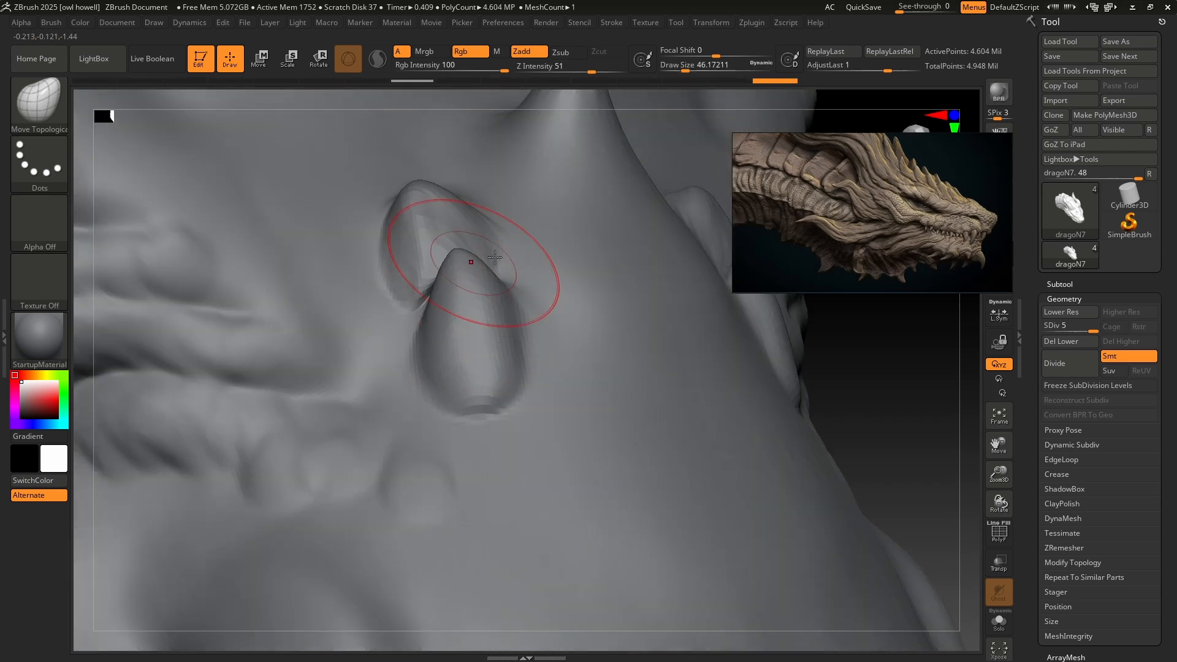
left_click_drag(414, 285, 446, 294)
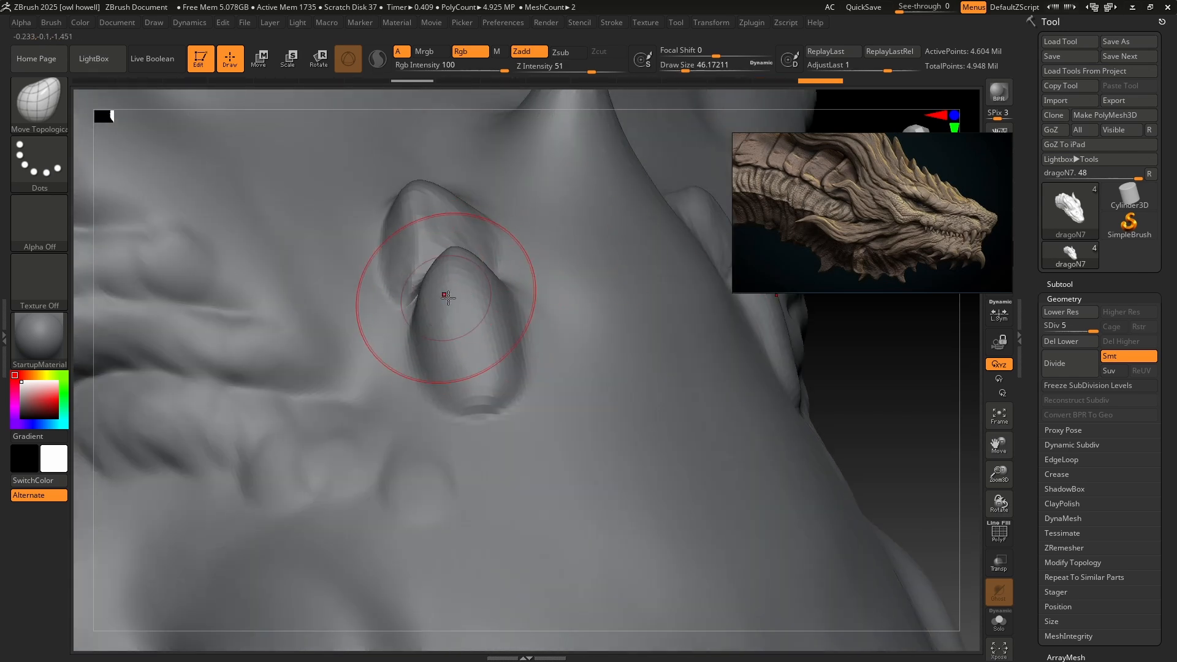
mouse_move(445, 294)
right_mouse_down()
mouse_move(451, 305)
mouse_move(625, 245)
right_mouse_up()
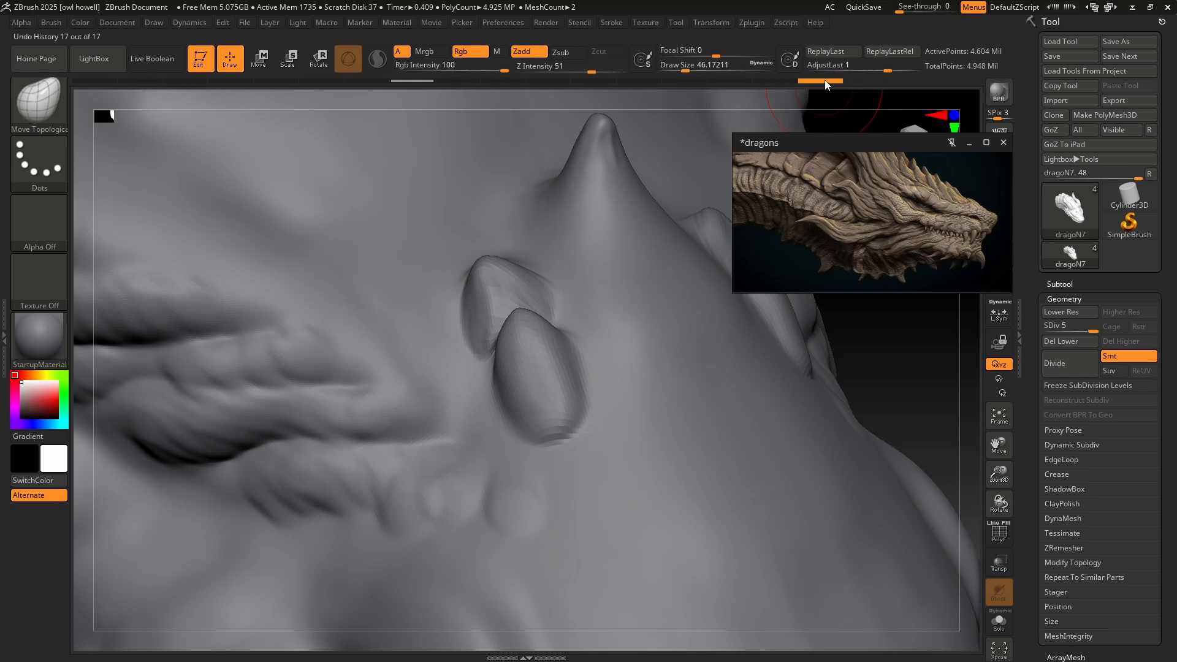
Scrub the undo history back to before the scales were sculpted and return to the latest state.
left_click_drag(826, 84, 419, 86)
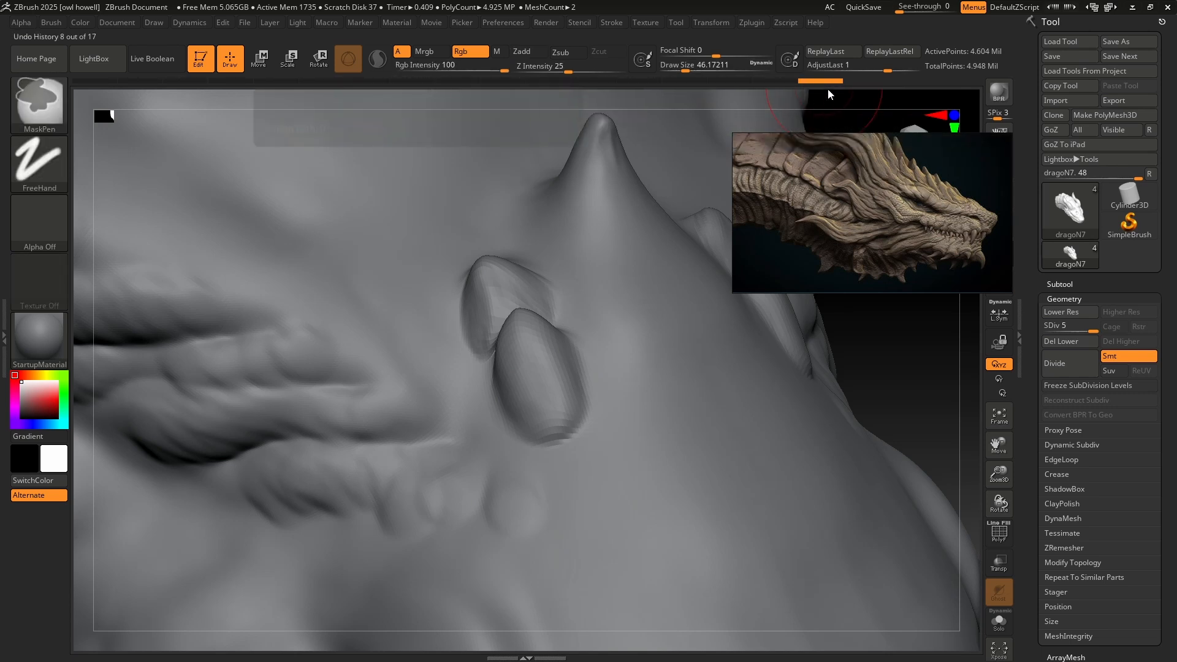
left_click(815, 81)
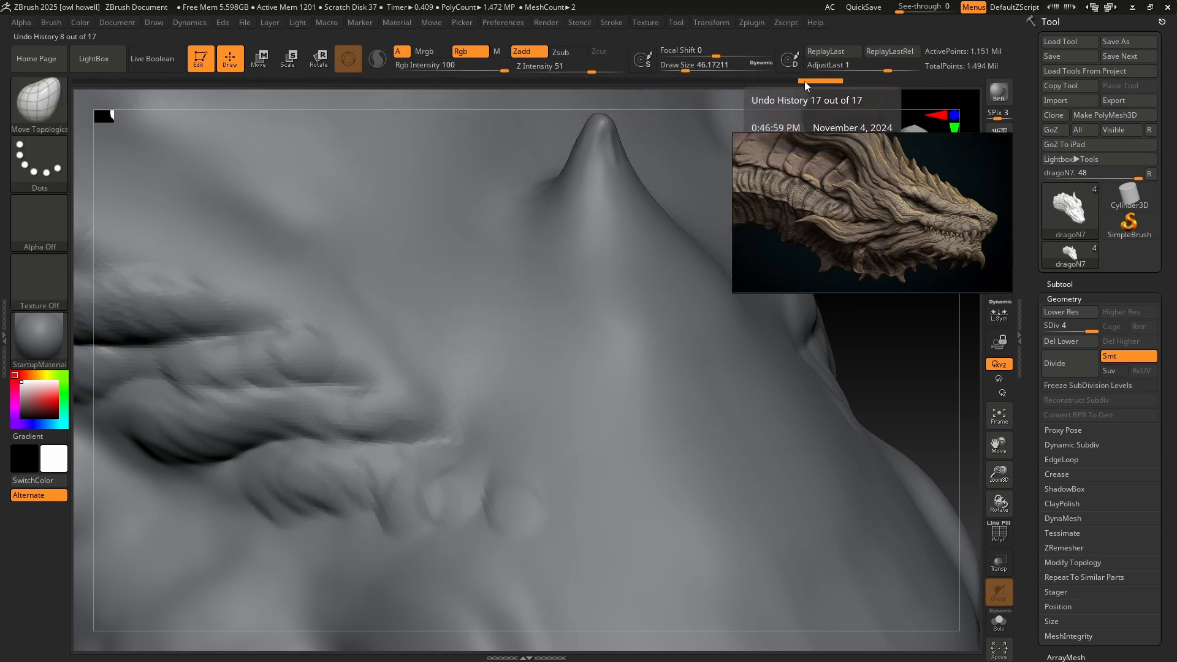
mouse_move(804, 81)
left_mouse_down()
mouse_move(822, 82)
mouse_move(462, 82)
mouse_move(858, 89)
left_mouse_up()
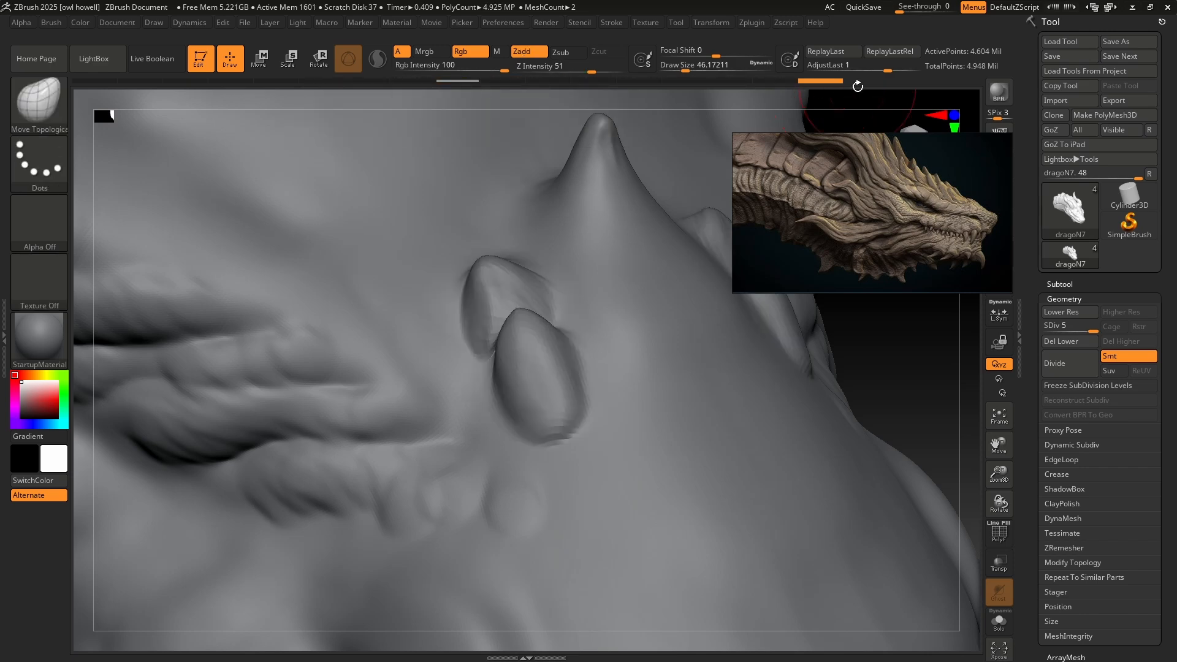
Switch to the XTractor brush for capturing the sculpted scales.
left_click(43, 106)
key("x")
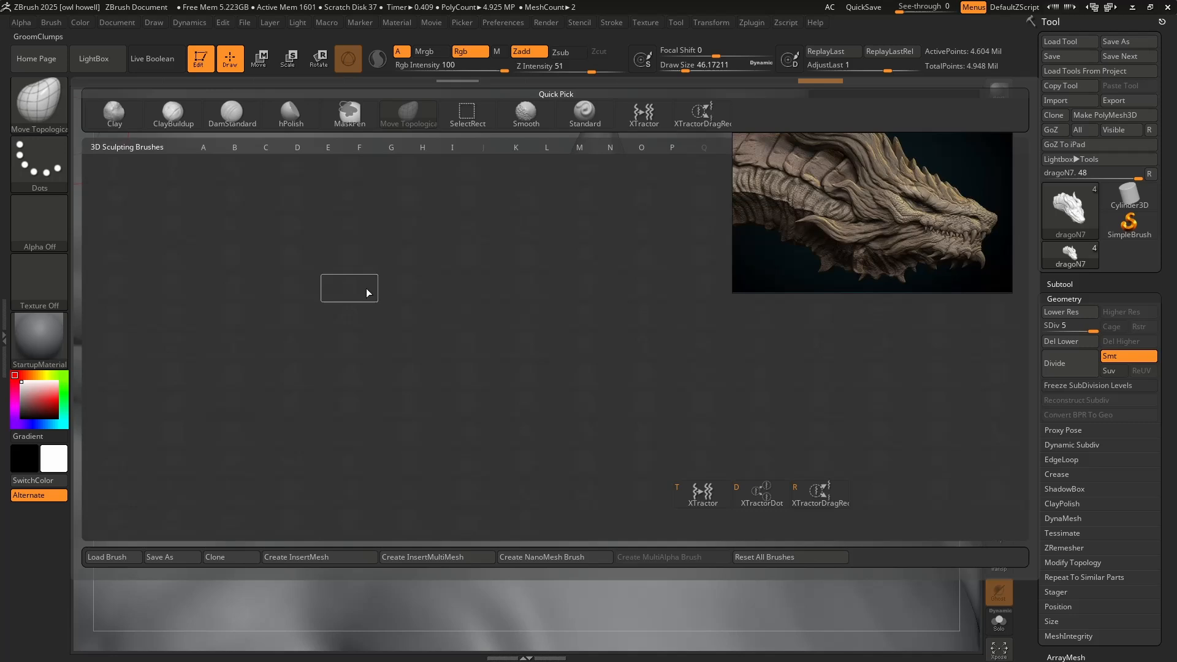
left_click(703, 494)
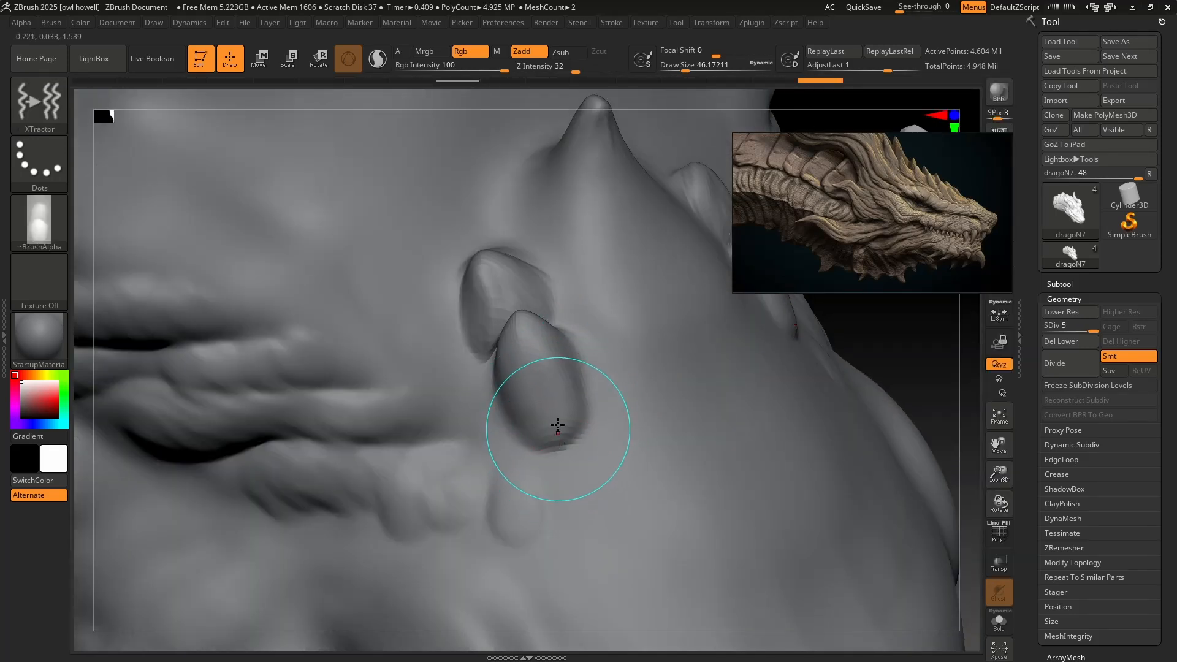
Capture the two overlapping sculpted scales as the XTractor alpha, try one stroke with it on the snout, and undo that stroke.
mouse_move(485, 245)
left_mouse_down()
mouse_move(562, 446)
mouse_move(577, 452)
left_mouse_up()
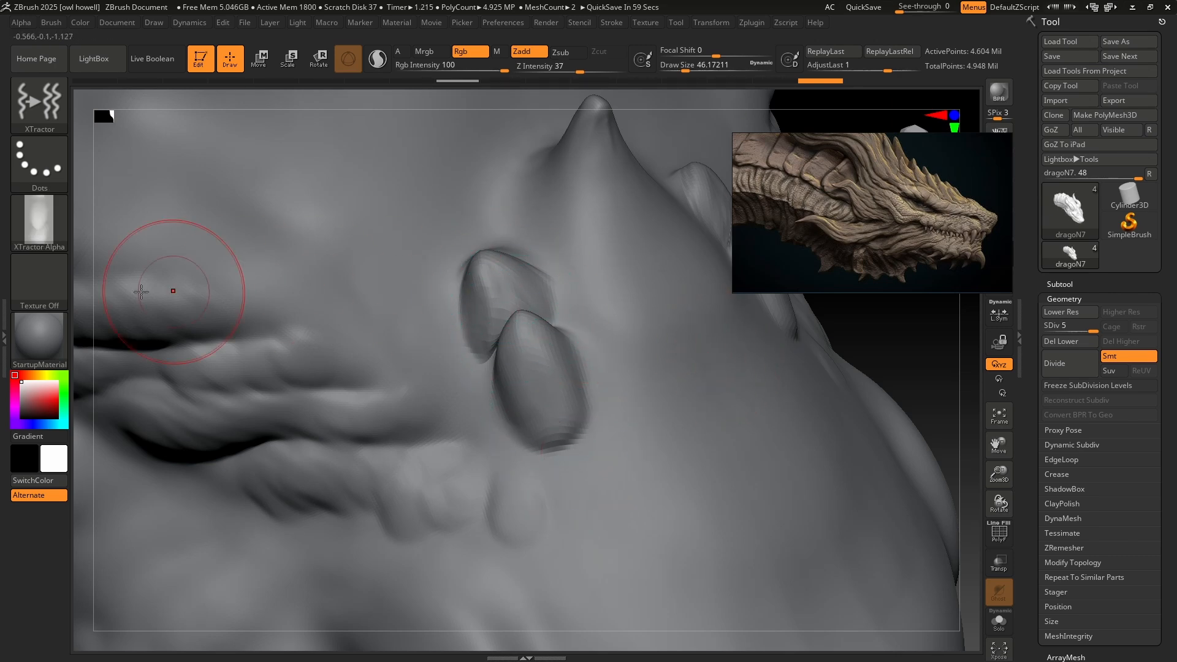
right_click_drag(682, 381, 486, 415)
left_click_drag(465, 351, 509, 461)
key("ctrl+z")
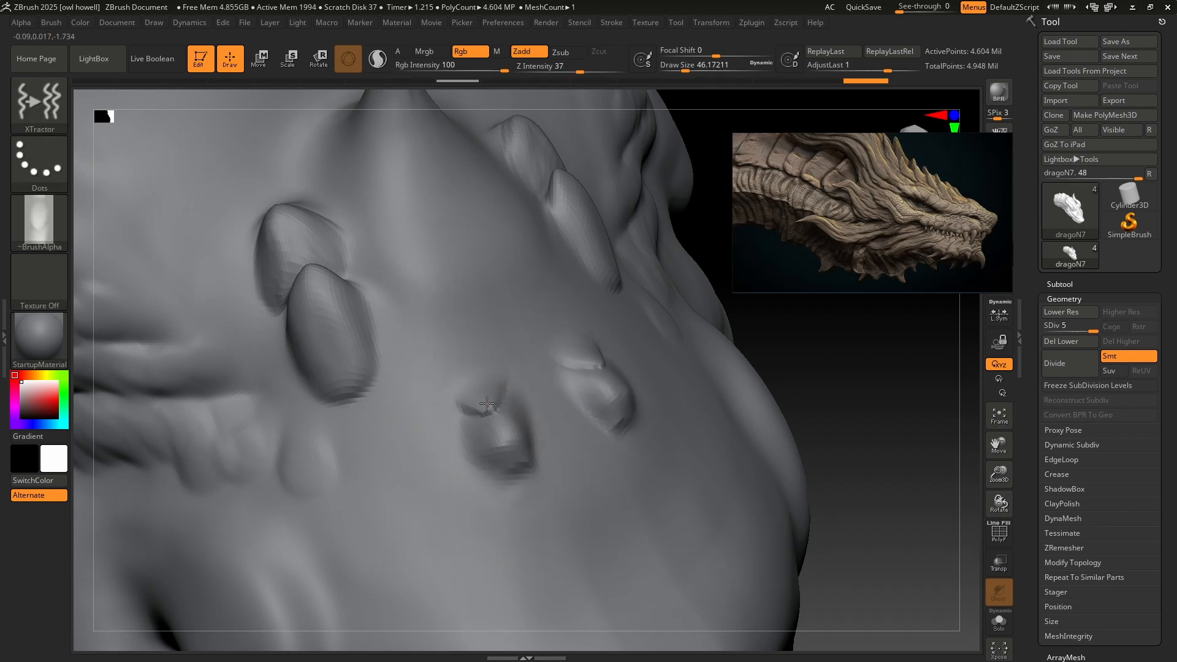
key("ctrl+z")
Stroke short rows of overlapping scales with the captured alpha down the snout, from the hand-sculpted pair toward the nose.
left_click_drag(446, 340, 459, 381)
left_click_drag(489, 430, 505, 467)
mouse_move(506, 454)
right_mouse_down()
mouse_move(520, 415)
mouse_move(561, 410)
mouse_move(422, 420)
right_mouse_up()
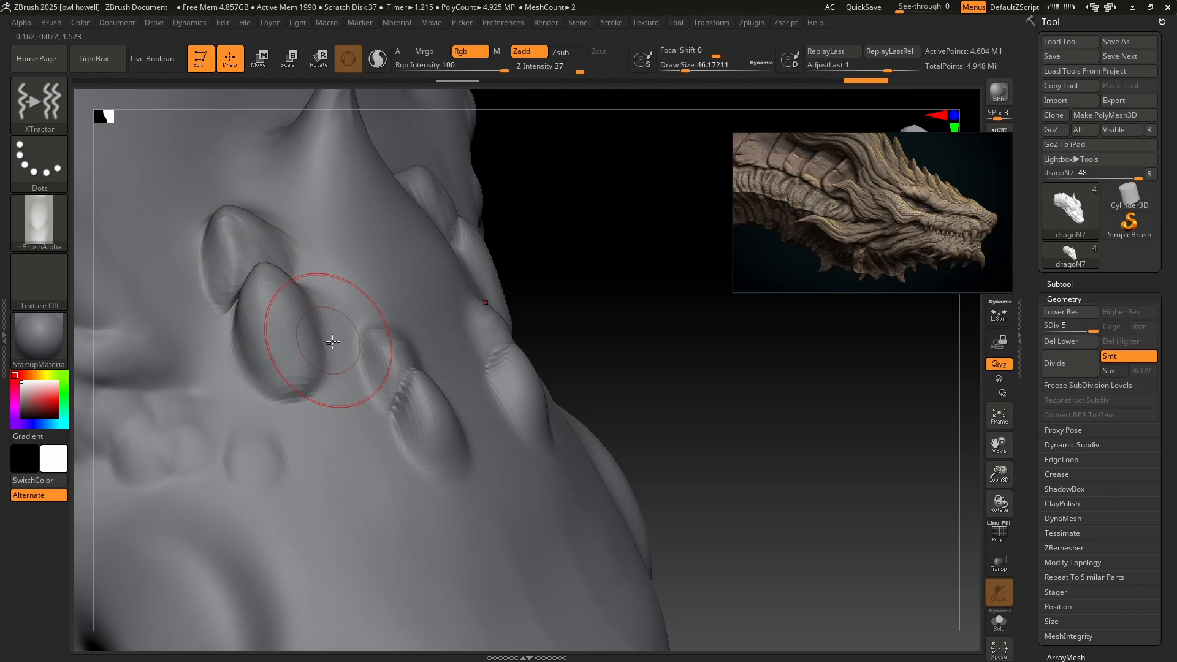
mouse_move(514, 371)
right_mouse_down()
mouse_move(444, 367)
mouse_move(478, 349)
mouse_move(475, 361)
mouse_move(504, 316)
right_mouse_up()
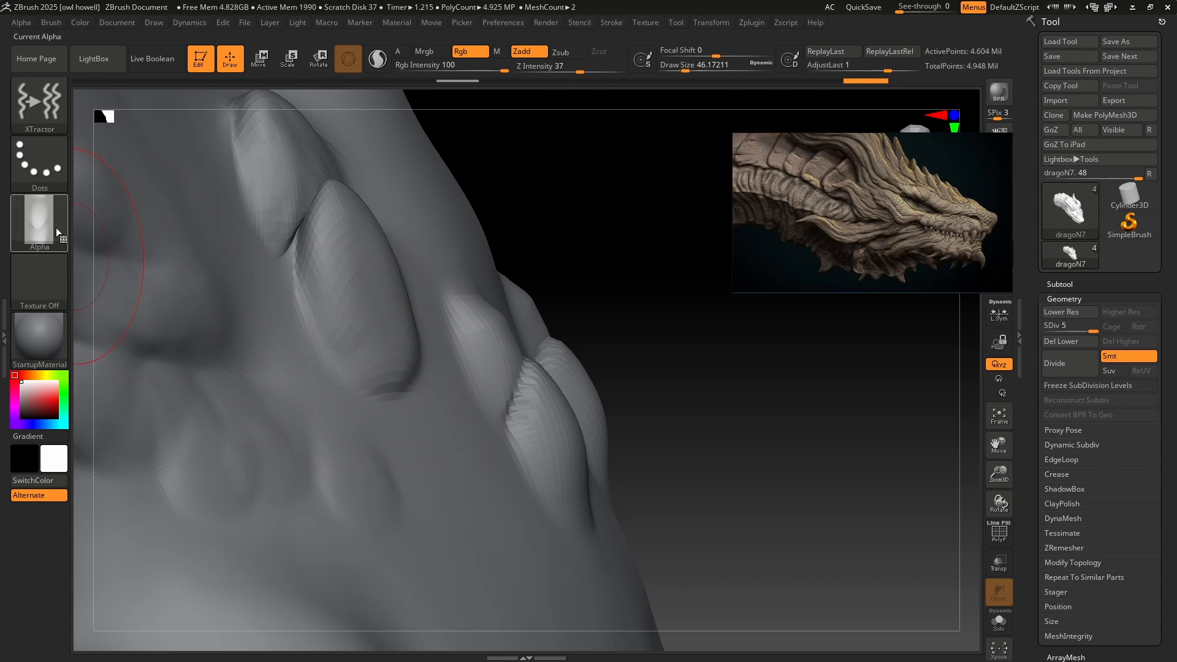
mouse_move(567, 375)
right_mouse_down()
mouse_move(584, 375)
mouse_move(544, 375)
mouse_move(521, 343)
mouse_move(584, 294)
mouse_move(619, 303)
right_mouse_up()
left_click_drag(440, 361, 481, 469)
left_click_drag(409, 460, 481, 583)
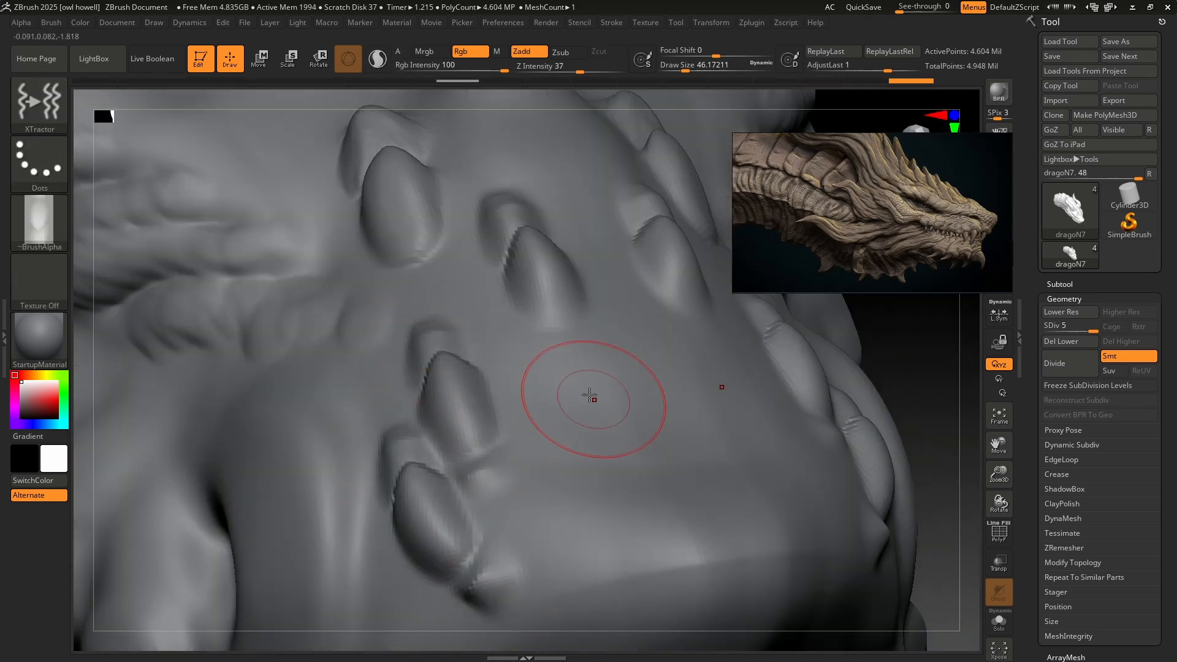
left_click_drag(532, 366, 566, 451)
left_click_drag(603, 469, 645, 580)
mouse_move(645, 490)
right_mouse_down("shift")
mouse_move(665, 392)
mouse_move(698, 358)
right_mouse_up("shift")
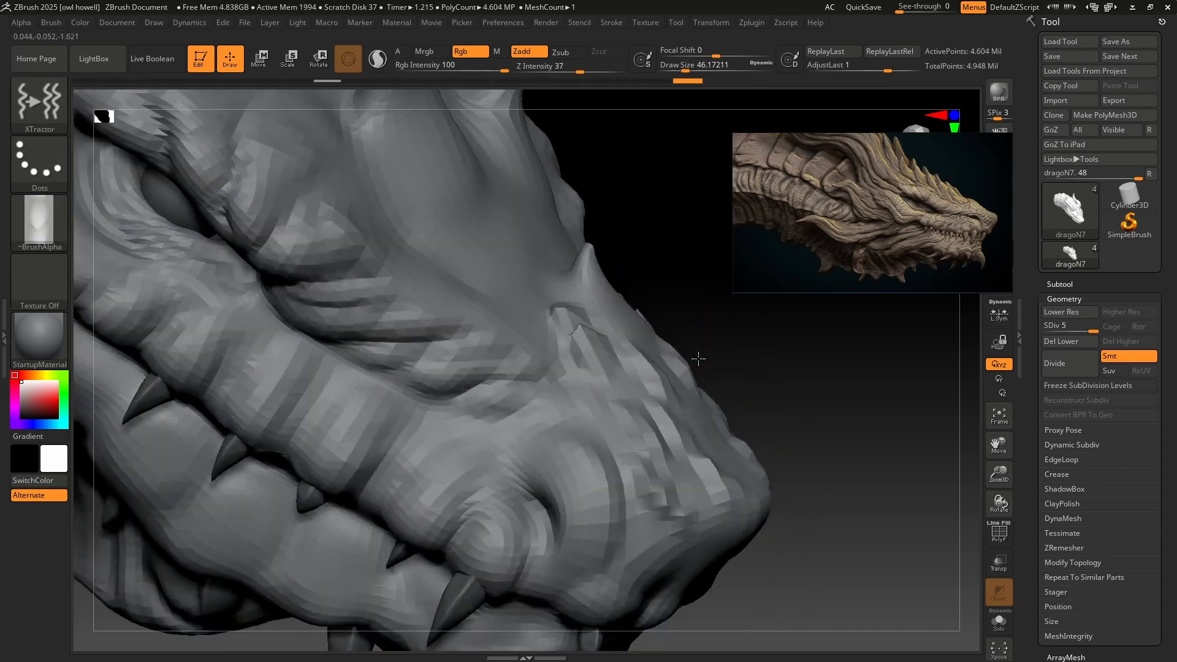
Stroke rows of scales across the brow below the spike and, at a draw size of about 77, between the paired spikes.
mouse_move(799, 470)
right_mouse_down("ctrl")
mouse_move(751, 378)
mouse_move(801, 447)
mouse_move(732, 356)
mouse_move(754, 494)
mouse_move(658, 408)
mouse_move(637, 423)
right_mouse_up("ctrl")
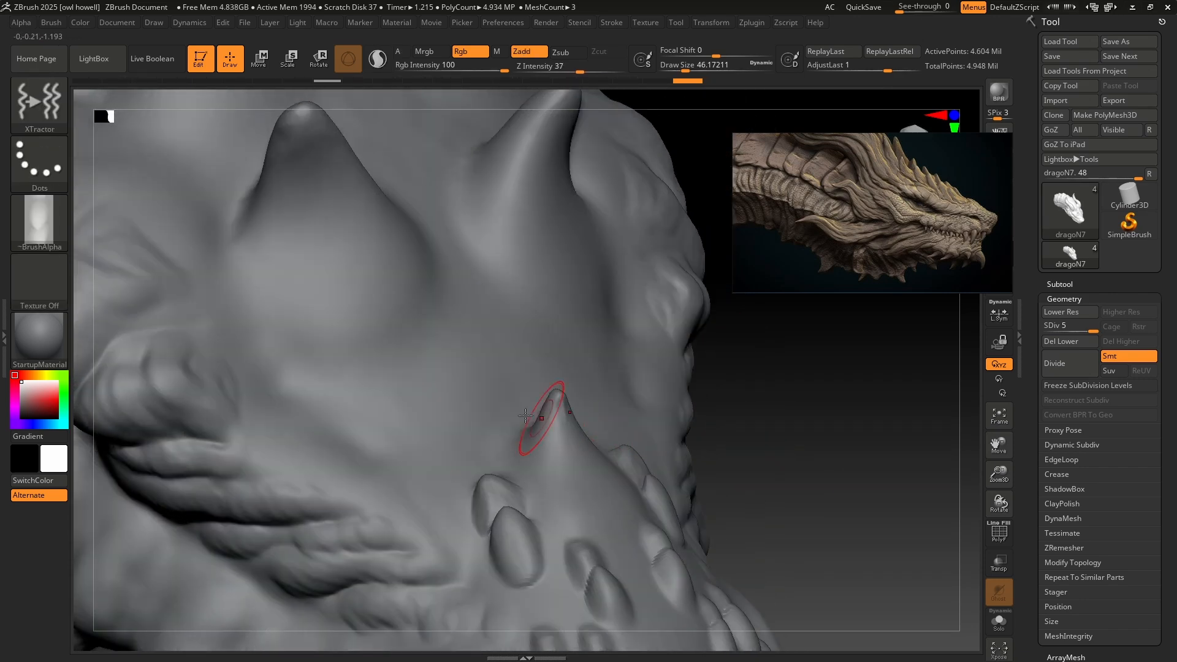
left_click_drag(269, 353, 407, 475)
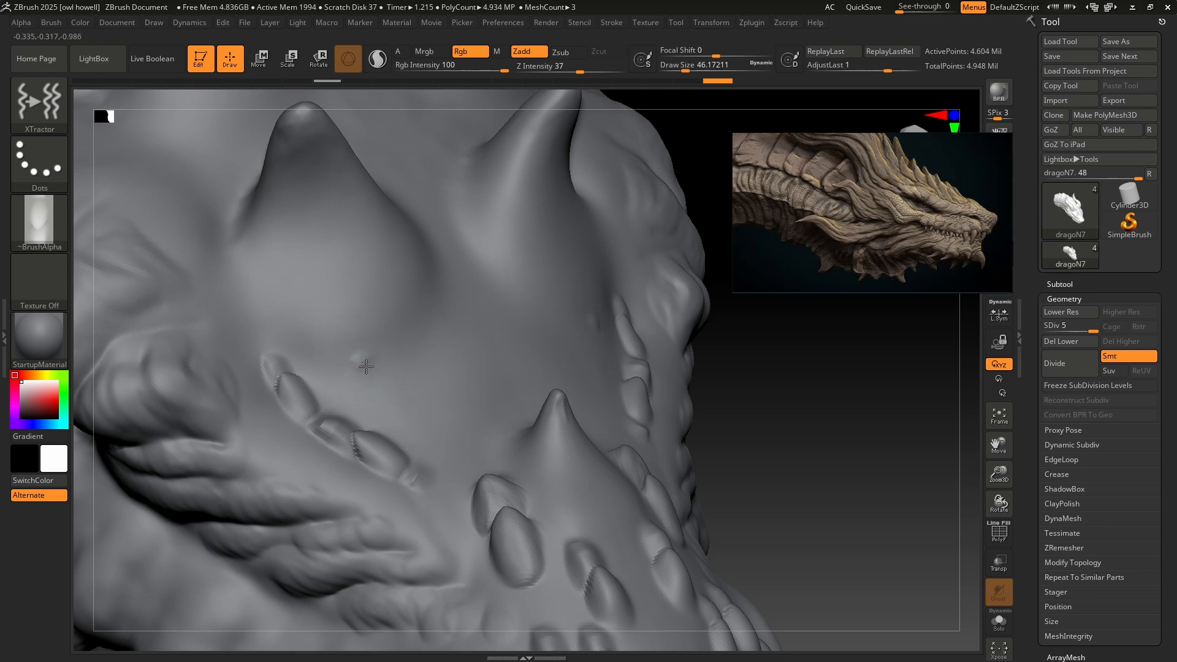
left_click_drag(471, 328, 474, 328)
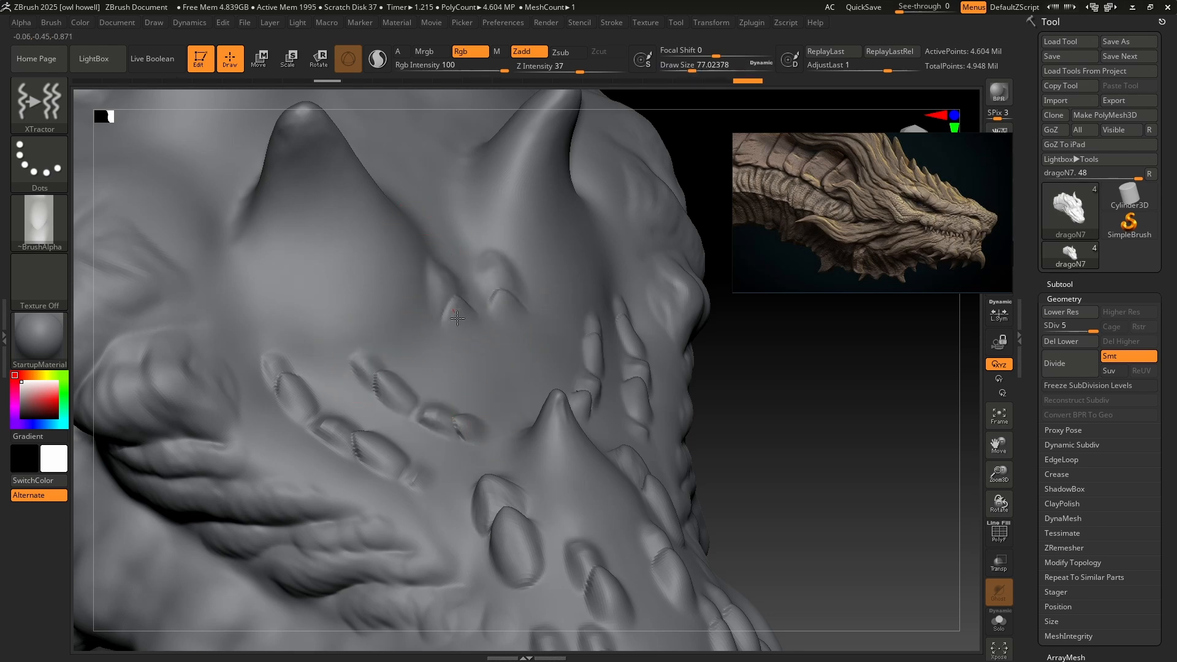
right_click_drag(517, 367, 325, 387)
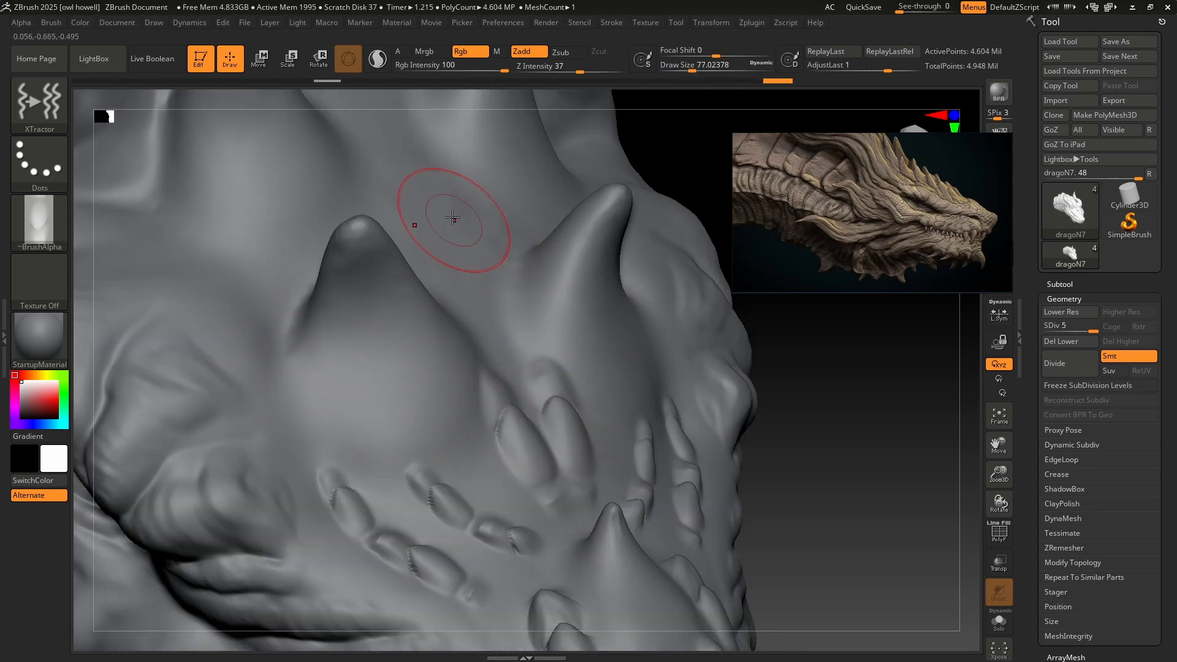
Enlarge XTractor to a draw size of about 128 and add large scales behind and on the outer side of the brow spike.
key("s")
left_click_drag(389, 178, 423, 289)
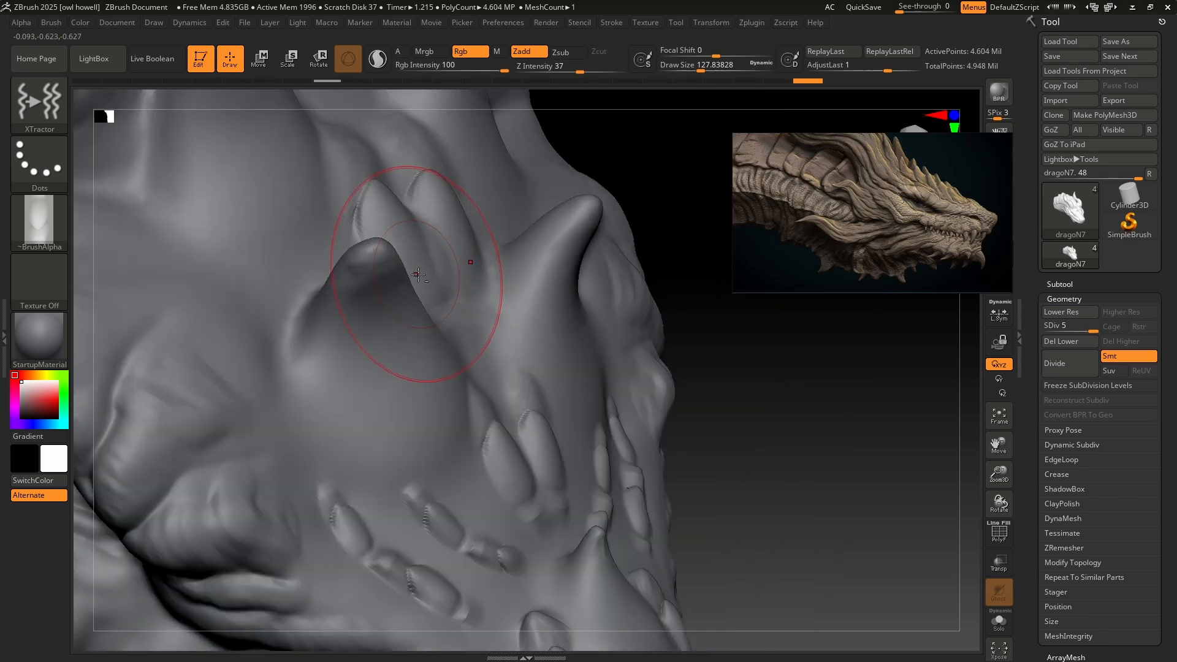
right_click_drag(418, 275, 589, 338, "alt")
left_click_drag(286, 255, 432, 406)
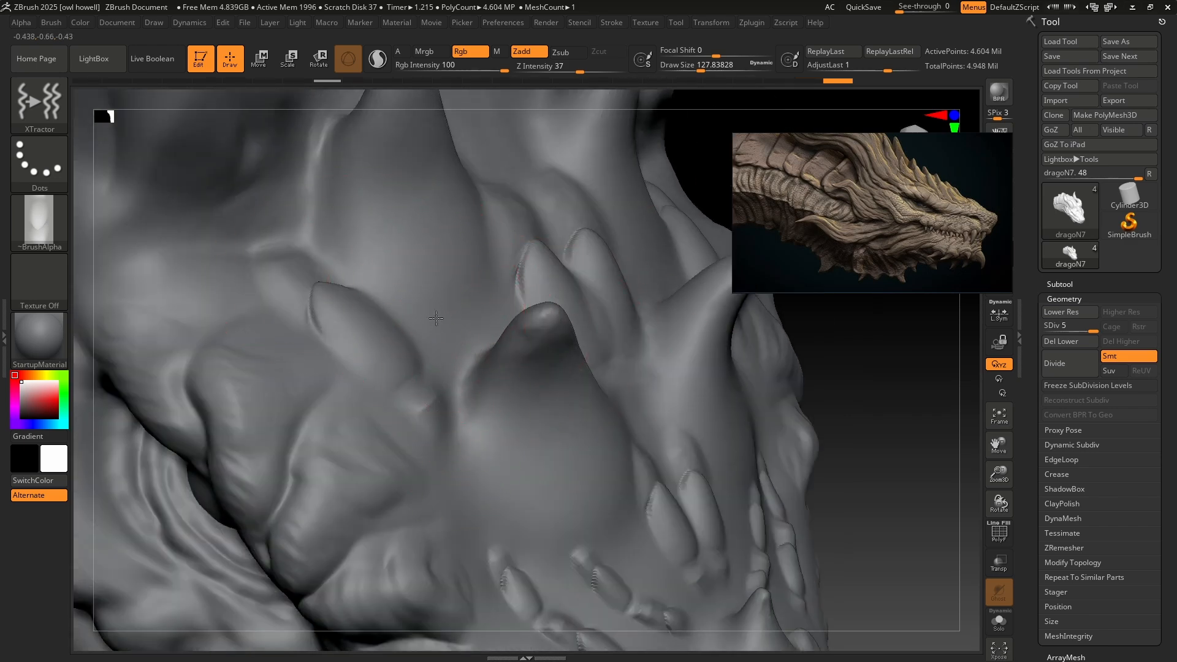
right_click_drag(436, 318, 490, 335)
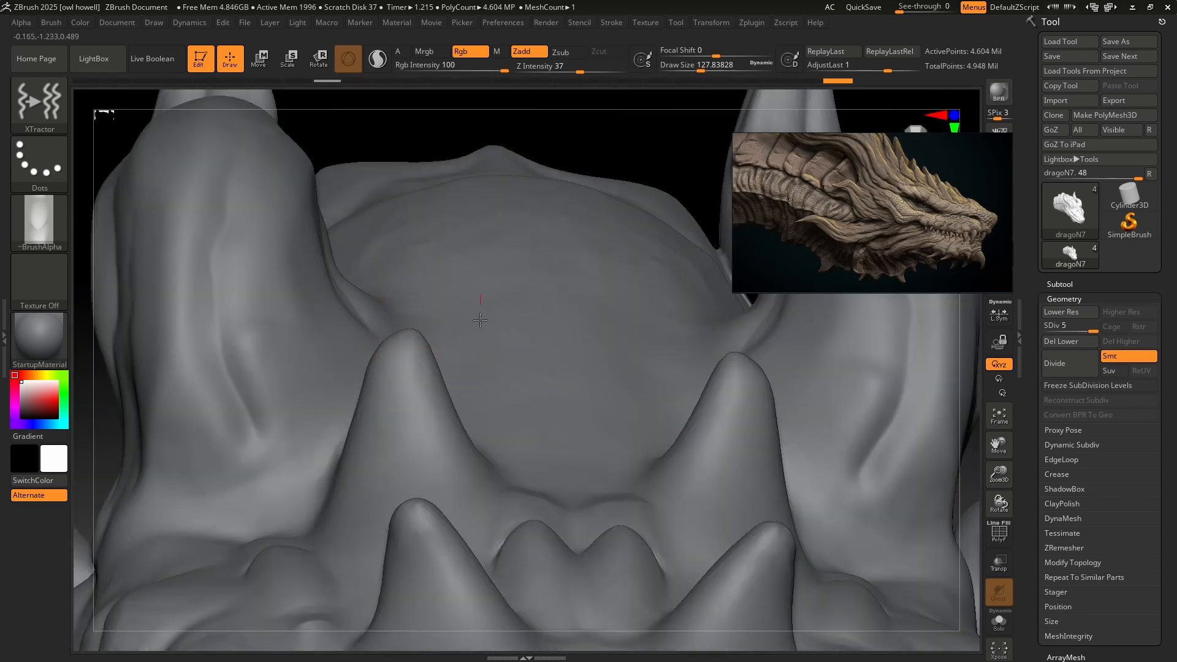
Reduce the draw size to about 68 and fill the gaps between the existing scale rows on the brow.
right_click_drag(571, 458, 612, 429)
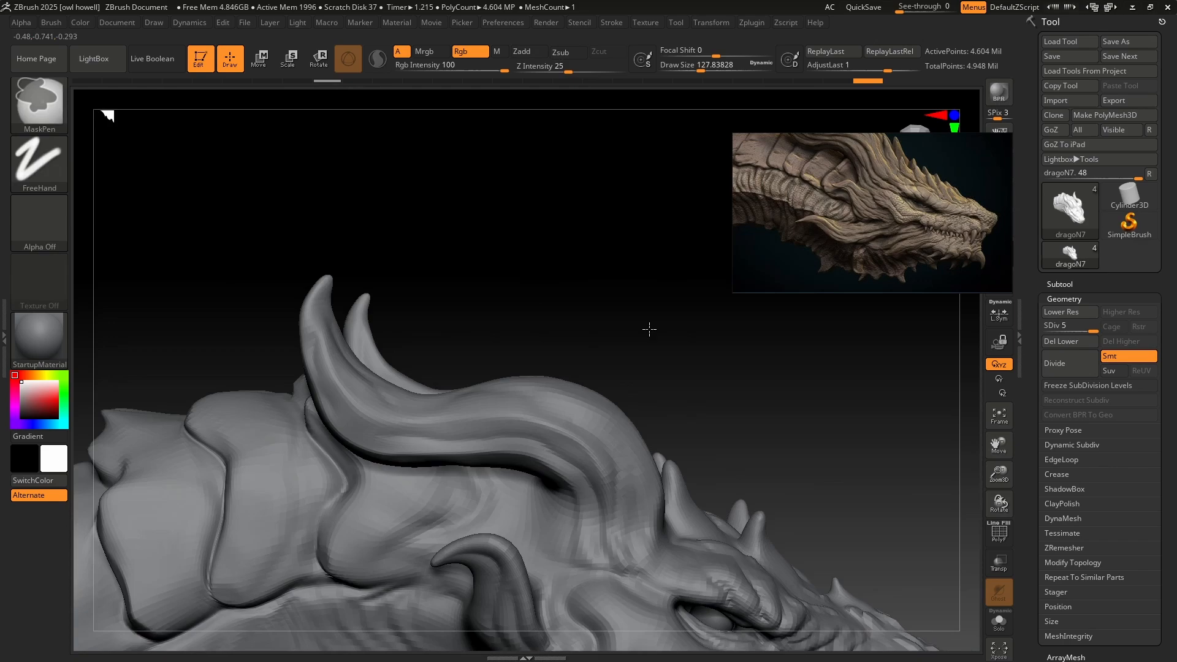
right_click_drag(646, 328, 552, 314)
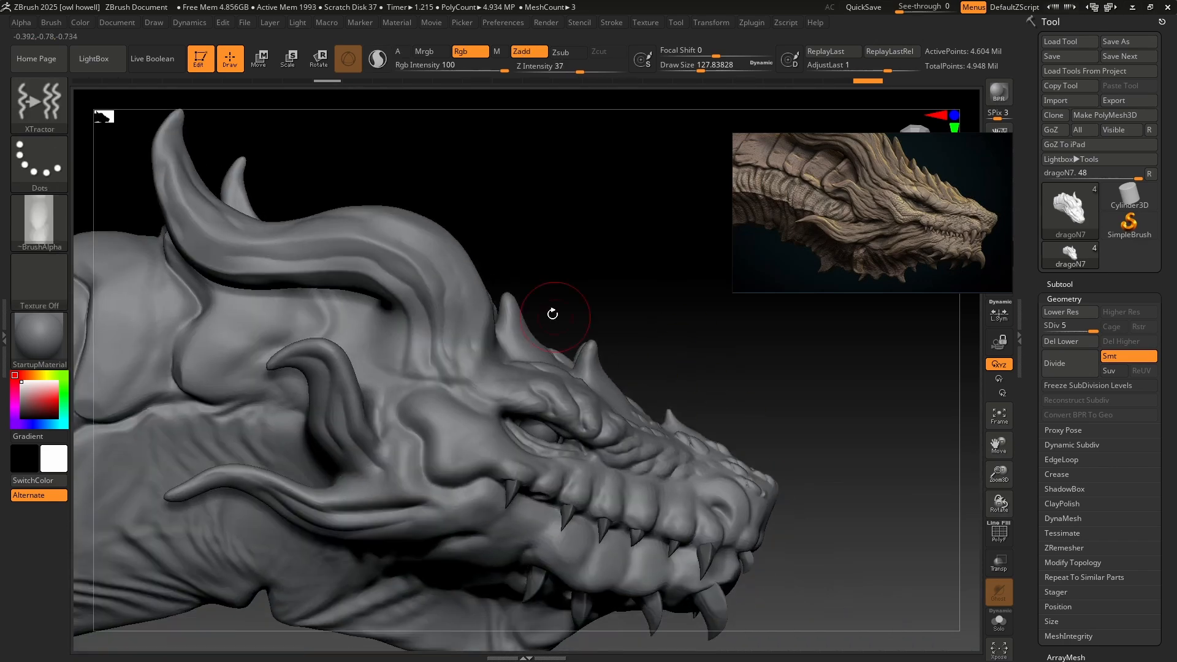
right_click_drag(760, 472, 588, 422, "ctrl")
key("s")
left_click_drag(561, 423, 550, 422)
right_click_drag(551, 422, 628, 515, "ctrl")
mouse_move(569, 432)
left_mouse_down()
mouse_move(586, 472)
mouse_move(674, 561)
left_mouse_up()
mouse_move(741, 604)
right_mouse_down("ctrl")
mouse_move(635, 486)
mouse_move(549, 415)
right_mouse_up("ctrl")
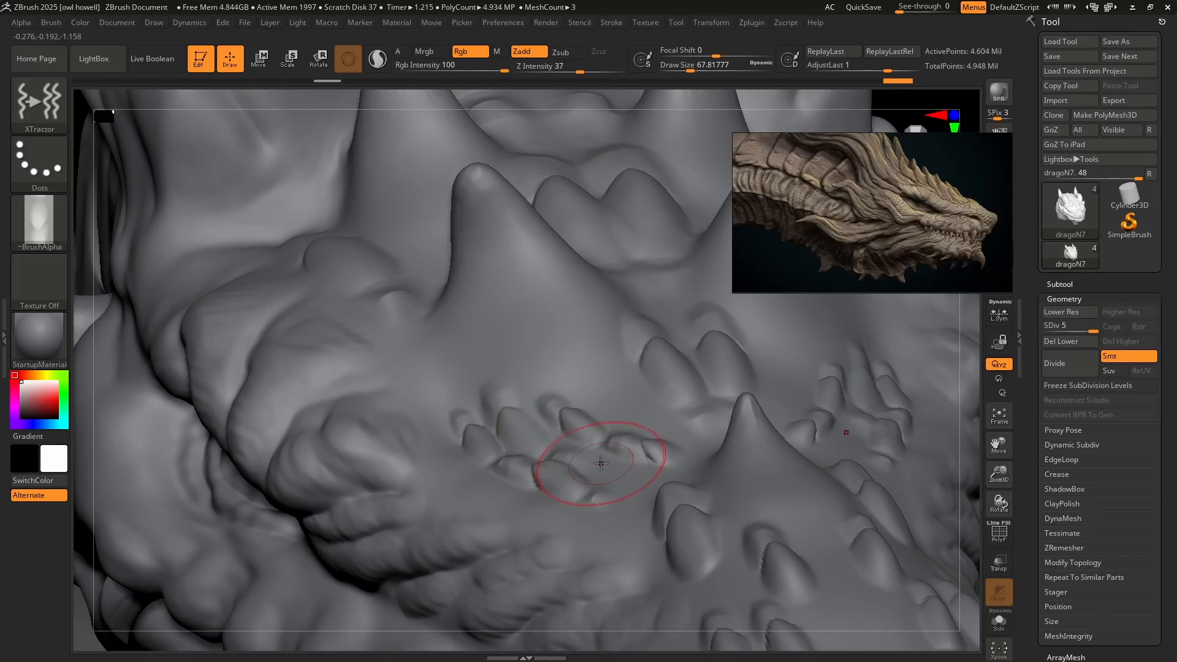
right_click_drag(786, 519, 595, 402)
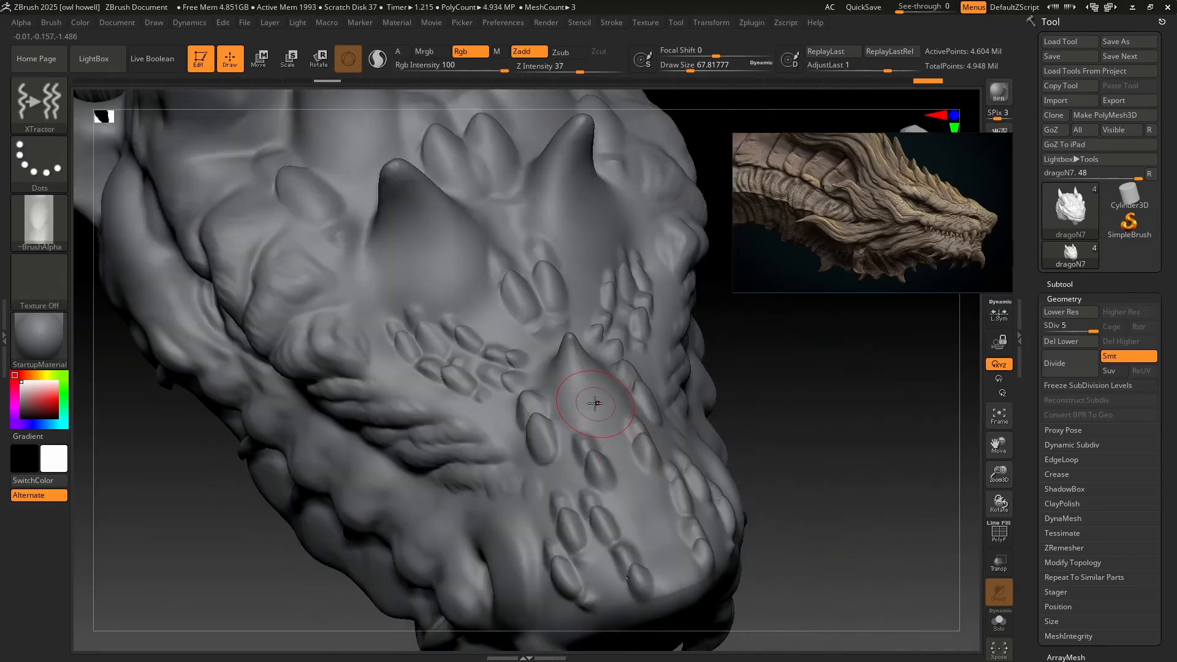
Fill in more scales around the base of the small snout spike and outward toward the cheek wrinkles.
left_click_drag(661, 531, 604, 419, "shift")
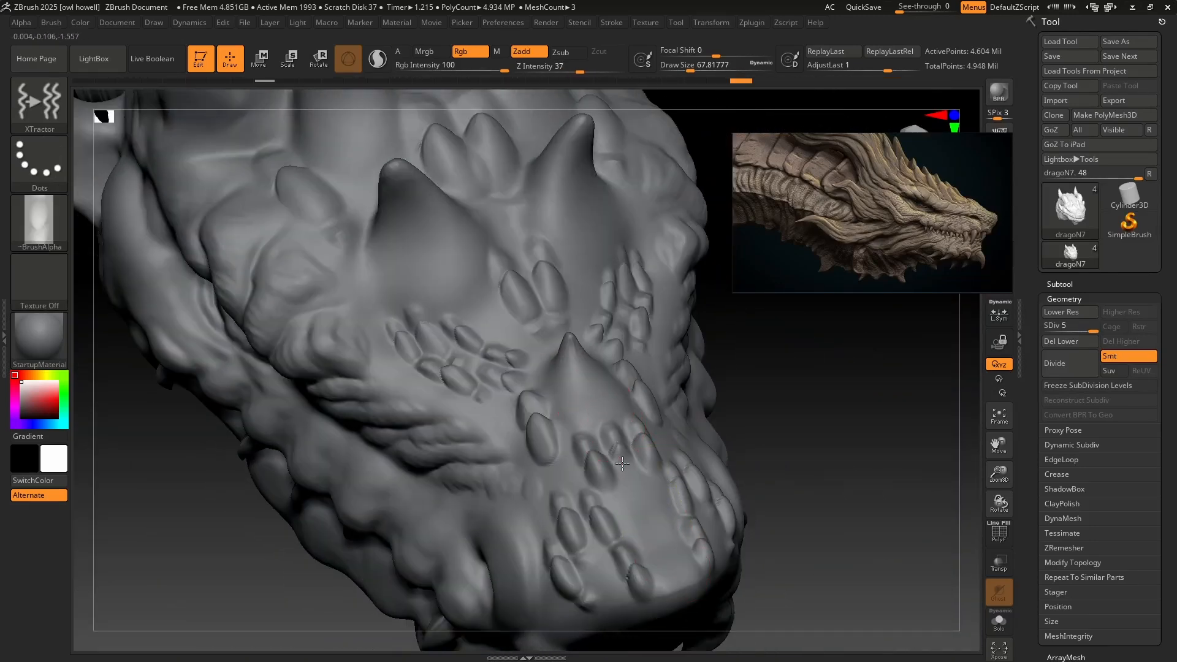
mouse_move(582, 515)
right_mouse_down()
mouse_move(578, 467)
mouse_move(593, 523)
right_mouse_up()
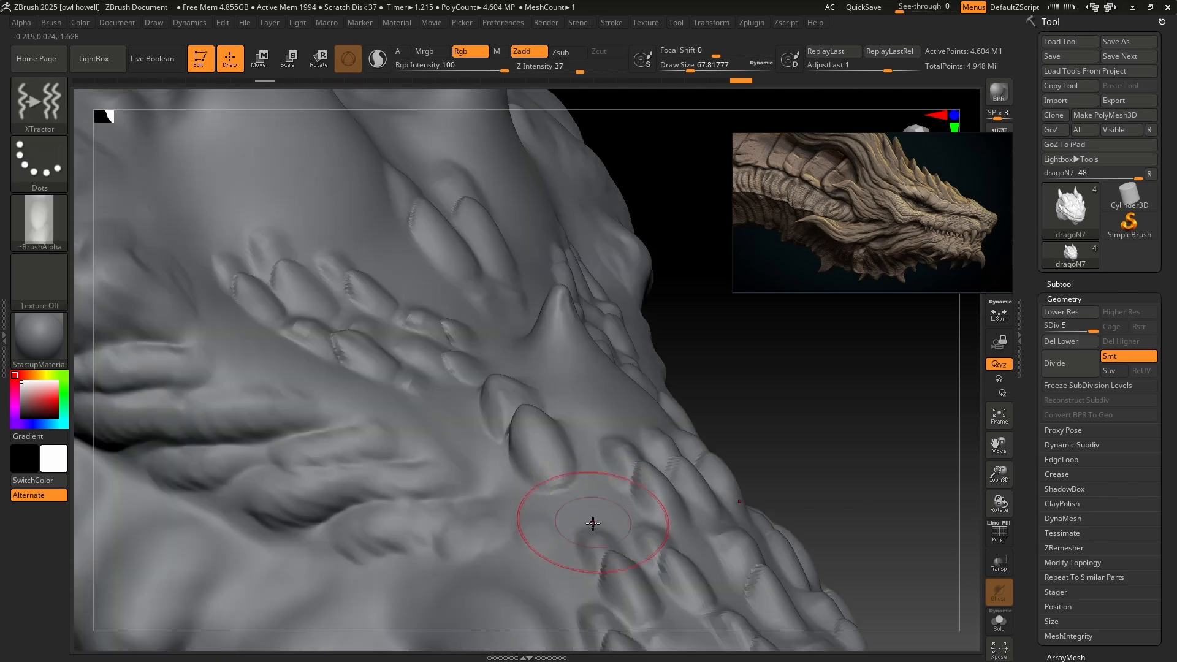
mouse_move(415, 381)
left_mouse_down("shift")
mouse_move(457, 397)
mouse_move(459, 431)
left_mouse_up("shift")
right_click_drag(695, 452, 506, 399)
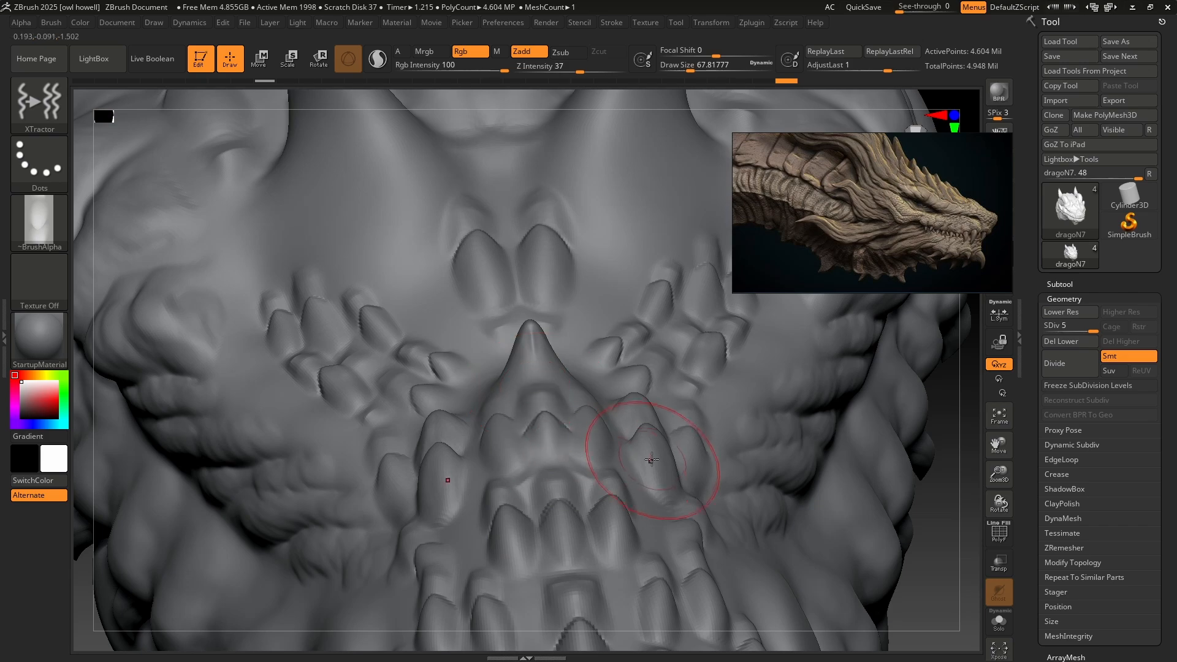
Stroke scales down the front and outer side of the paired brow spikes, undoing the last stroke below them.
mouse_move(651, 459)
right_mouse_down()
mouse_move(723, 447)
mouse_move(696, 359)
mouse_move(783, 499)
mouse_move(793, 411)
mouse_move(609, 447)
mouse_move(527, 399)
mouse_move(456, 334)
right_mouse_up()
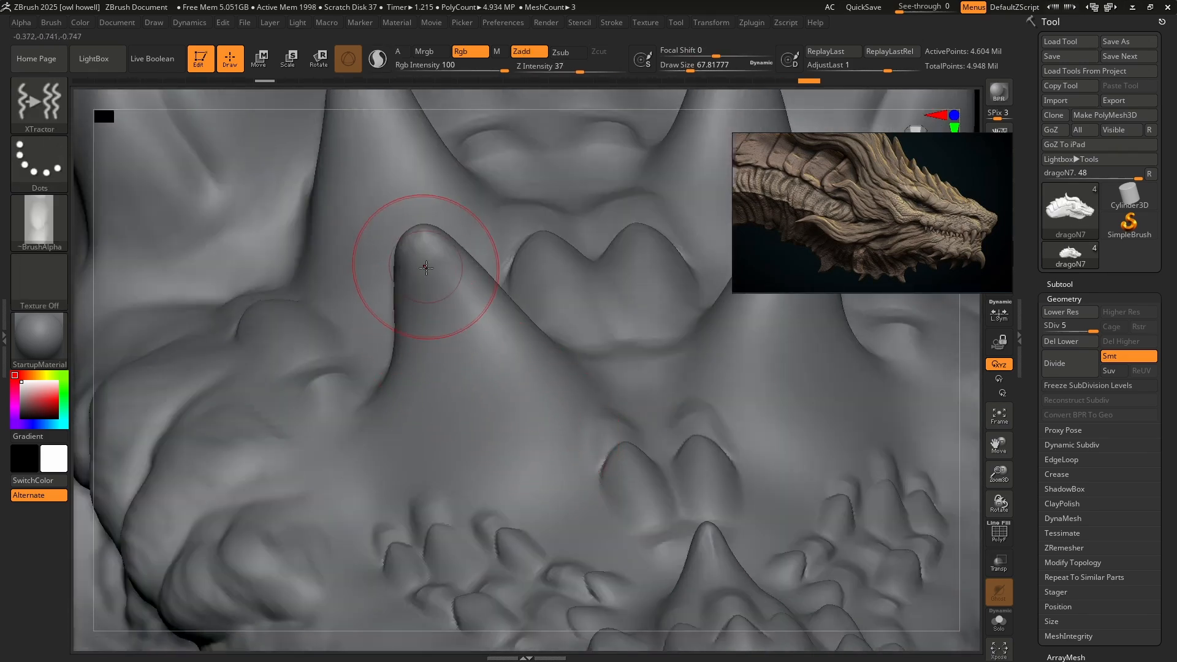
left_click_drag(426, 268, 520, 484)
left_click_drag(469, 280, 562, 443)
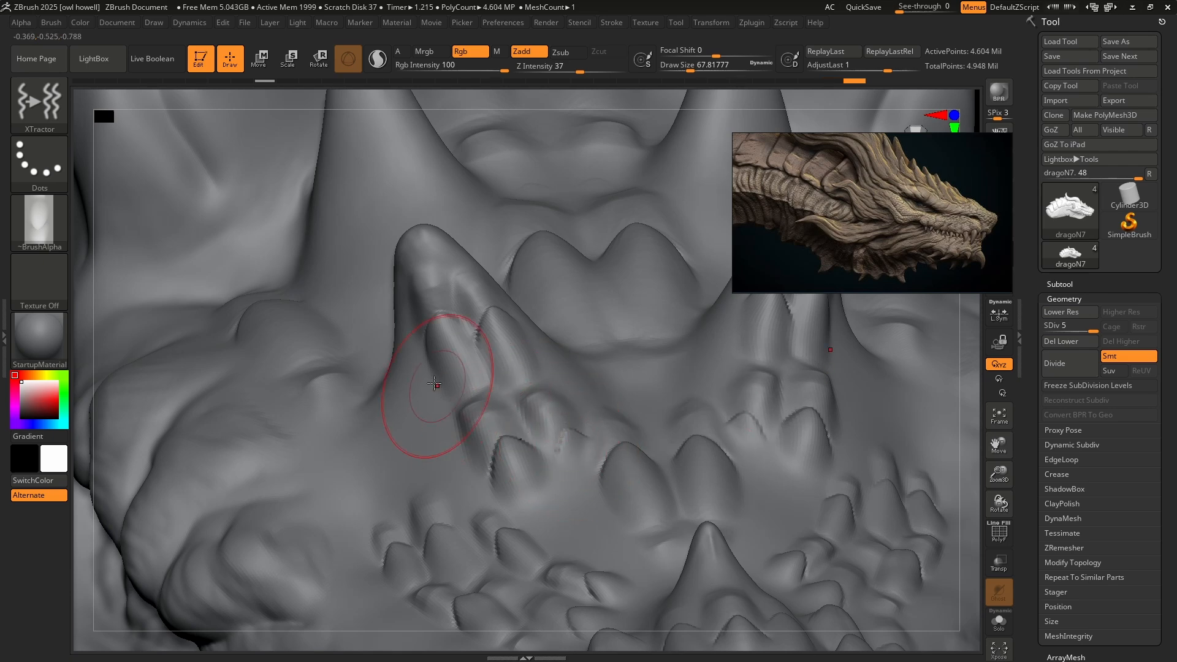
mouse_move(405, 336)
left_mouse_down()
mouse_move(409, 402)
mouse_move(387, 490)
left_mouse_up()
mouse_move(469, 433)
right_mouse_down()
mouse_move(546, 472)
mouse_move(557, 491)
right_mouse_up()
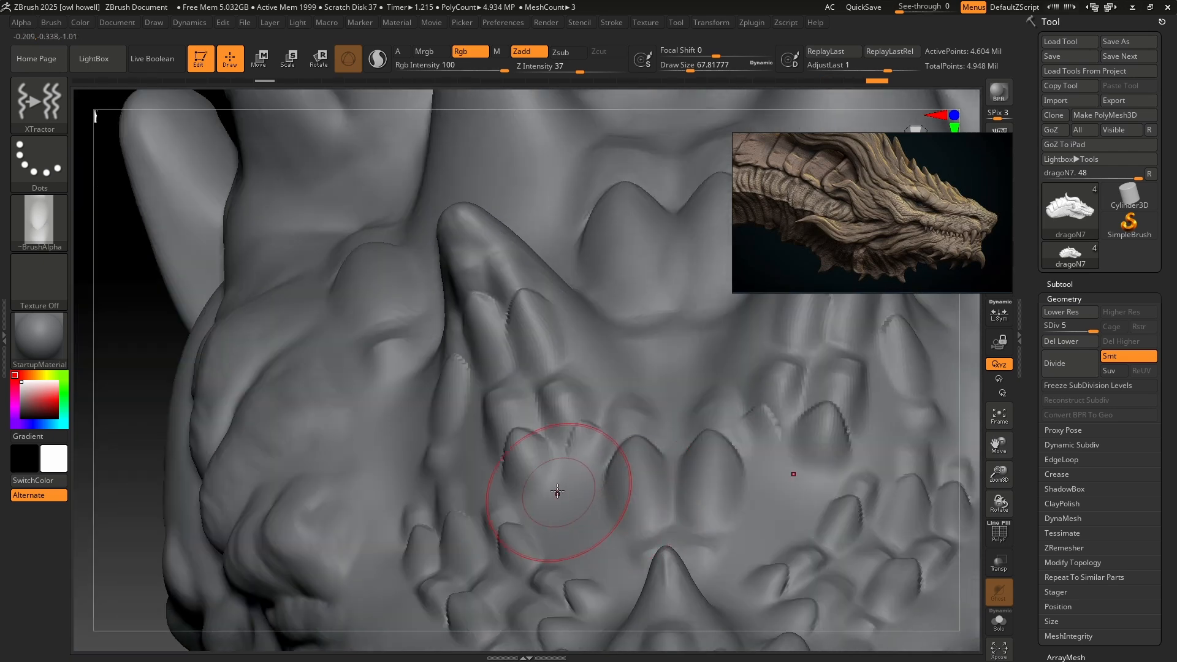
mouse_move(561, 506)
left_mouse_down()
mouse_move(574, 506)
mouse_move(595, 565)
mouse_move(559, 506)
mouse_move(595, 543)
left_mouse_up()
key("ctrl+z")
Reduce the draw size to about 51 and add smaller scales around the base of the paired brow spikes.
key("s")
right_click_drag(725, 500, 732, 446, "ctrl")
mouse_move(732, 446)
right_mouse_down()
mouse_move(773, 443)
mouse_move(782, 497)
mouse_move(704, 471)
right_mouse_up()
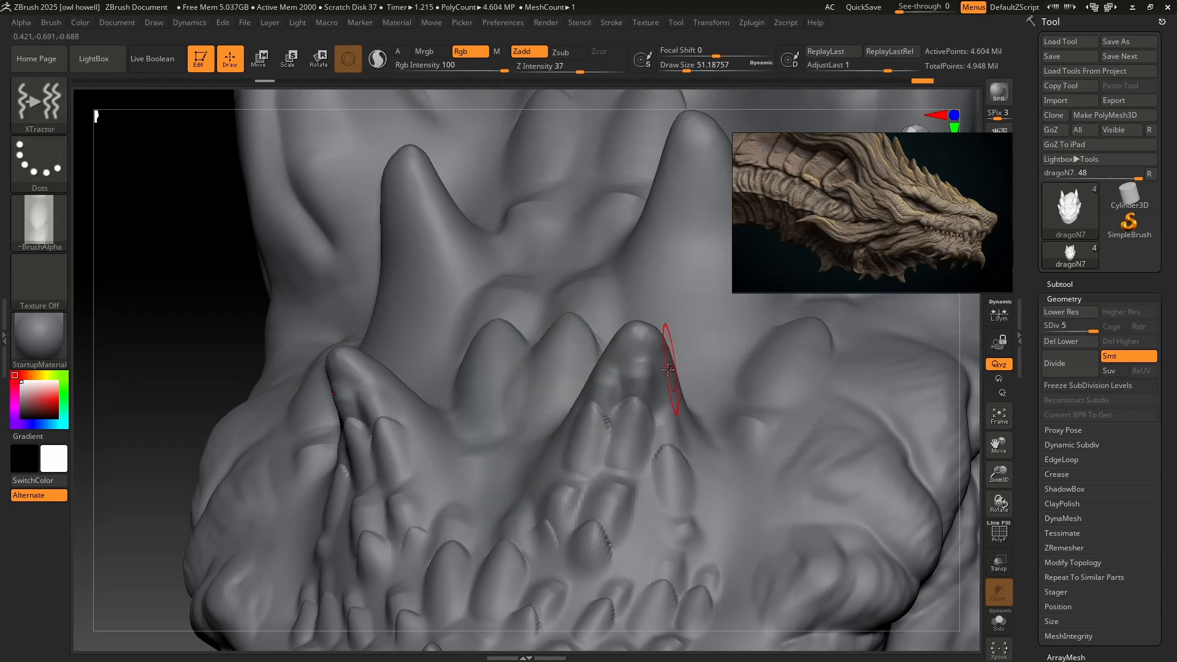
left_click_drag(553, 372, 533, 423)
right_click_drag(730, 389, 598, 491, "alt")
Stroke larger scales over the taller rear spikes and forehead at a draw size of about 94, and enlarge the brush to about 187.
key("s")
mouse_move(583, 350)
left_mouse_down()
mouse_move(572, 349)
mouse_move(599, 349)
left_mouse_up()
left_click_drag(567, 295, 576, 457)
right_click_drag(634, 401, 542, 377)
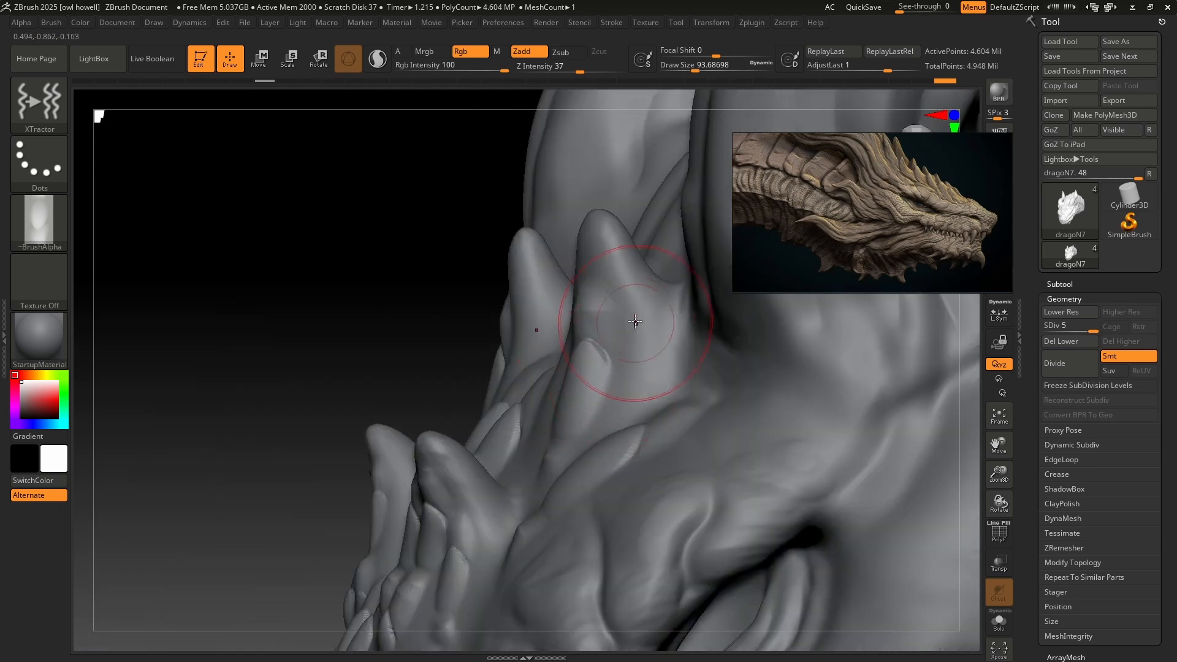
left_click_drag(639, 321, 665, 394)
right_click_drag(664, 394, 750, 452)
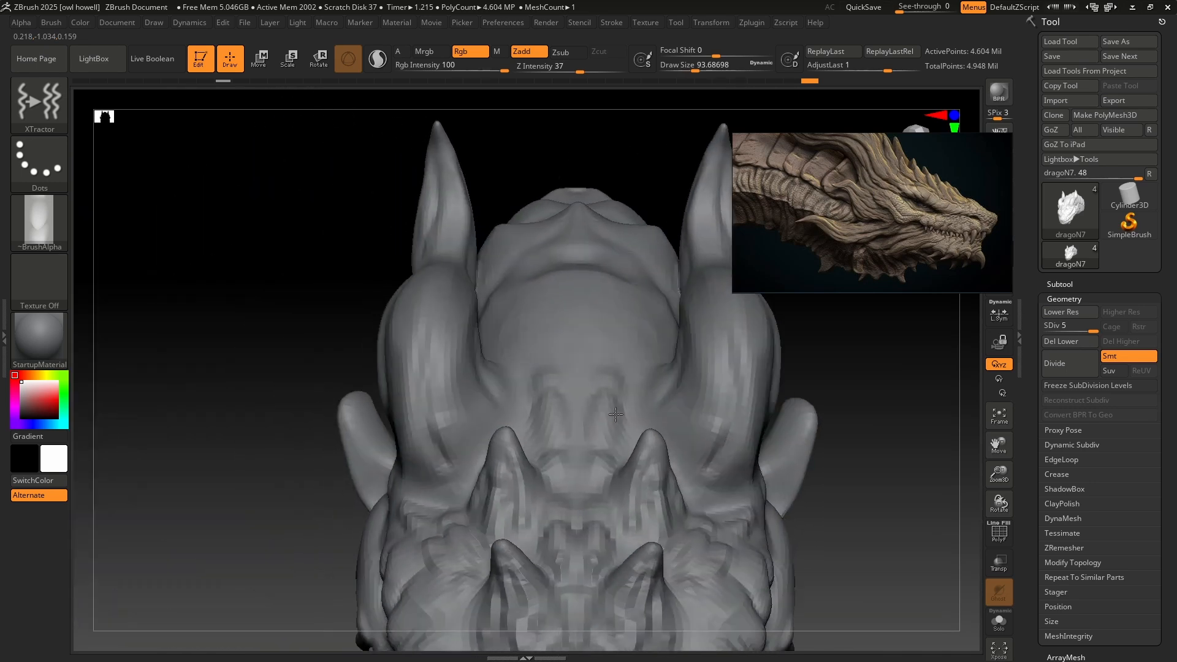
key("s")
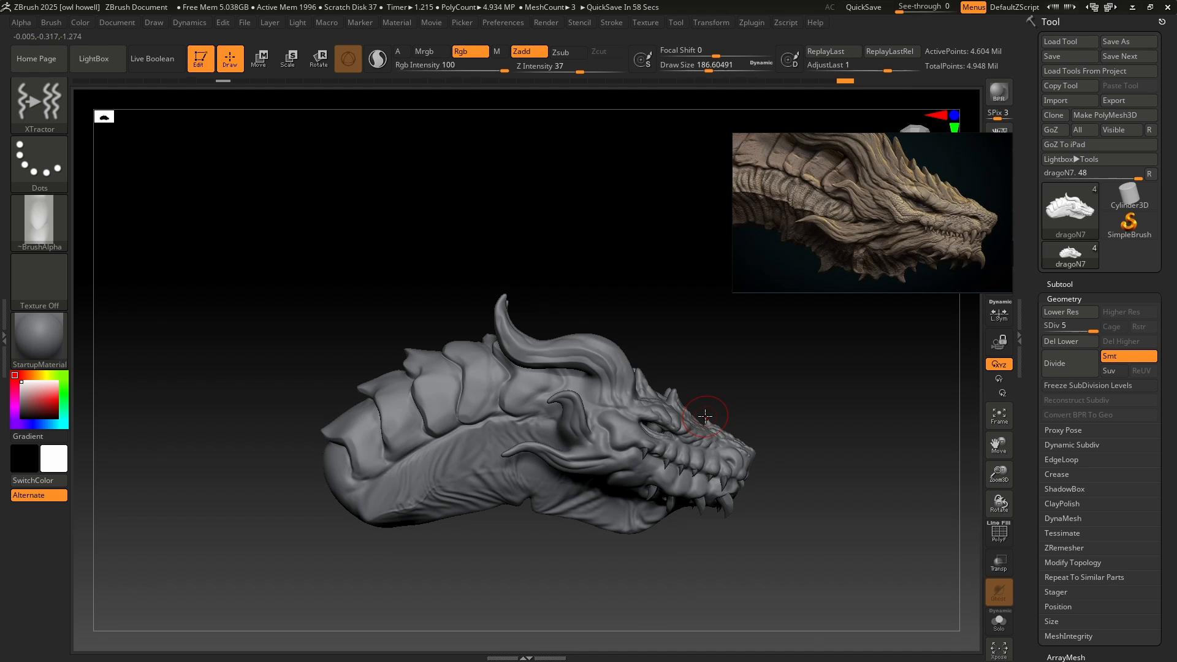
Enlarge the reference's neck skin and sculpt a narrow vertical column of wrinkles on the neck with ClayBuildup at a draw size of about 31.
scroll(781, 200, "up", 5)
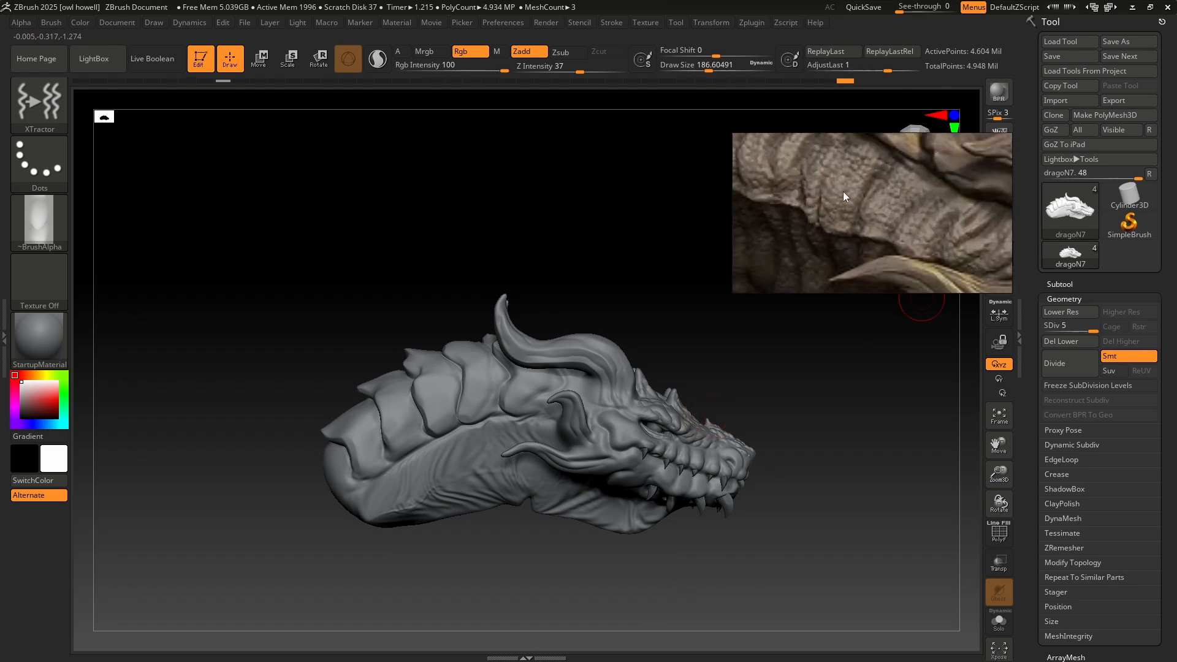
scroll(856, 188, "up", 2)
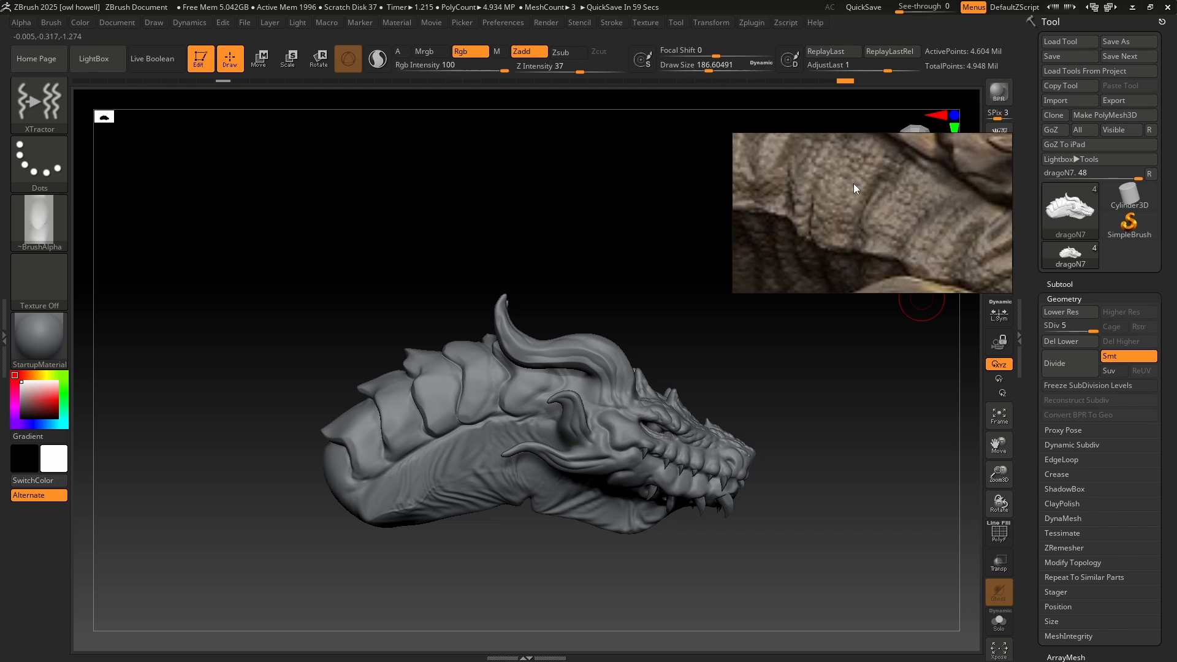
key("b")
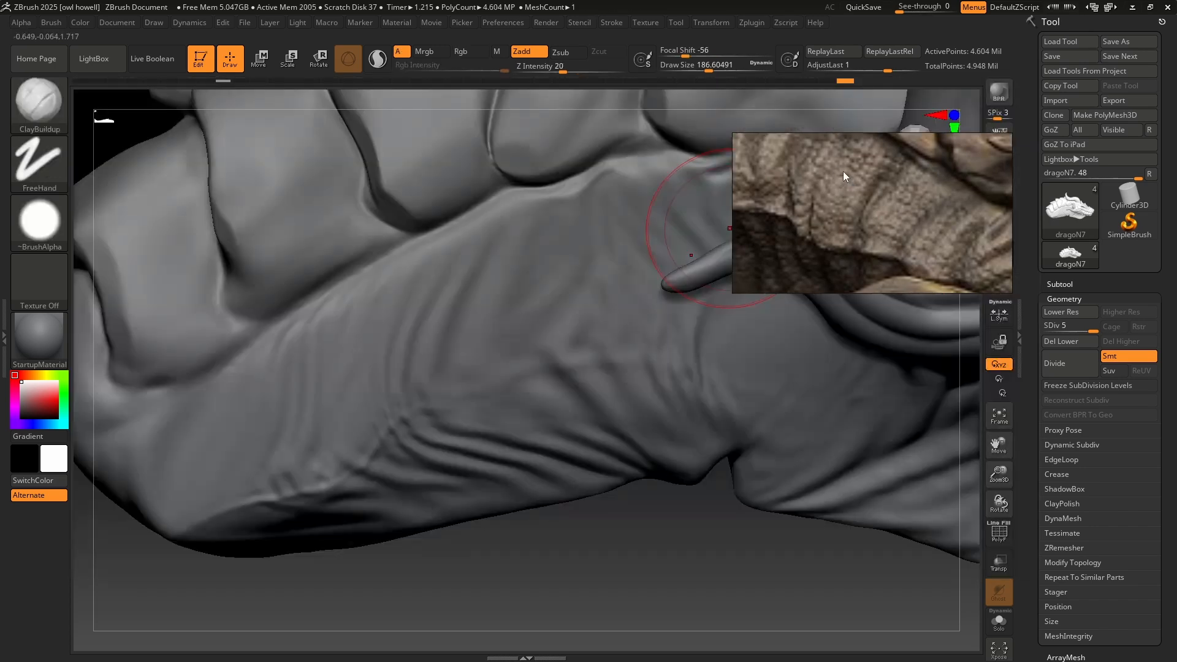
key("s")
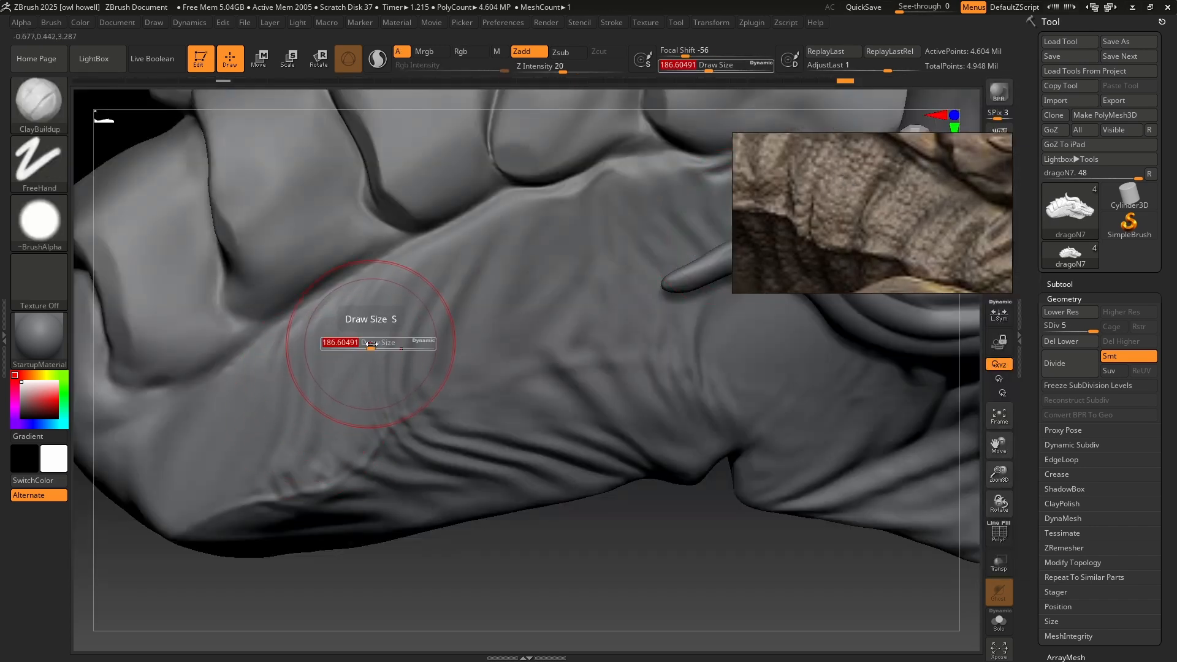
left_click_drag(370, 344, 347, 345)
mouse_move(346, 347)
right_mouse_down("ctrl")
mouse_move(381, 394)
mouse_move(591, 394)
mouse_move(592, 426)
right_mouse_up("ctrl")
key("s")
mouse_move(411, 371)
left_mouse_down()
mouse_move(421, 383)
mouse_move(387, 389)
mouse_move(431, 380)
mouse_move(407, 389)
mouse_move(399, 378)
mouse_move(388, 407)
mouse_move(426, 409)
mouse_move(390, 424)
mouse_move(429, 441)
mouse_move(399, 439)
mouse_move(425, 455)
mouse_move(423, 441)
mouse_move(408, 469)
mouse_move(427, 475)
mouse_move(409, 469)
left_mouse_up()
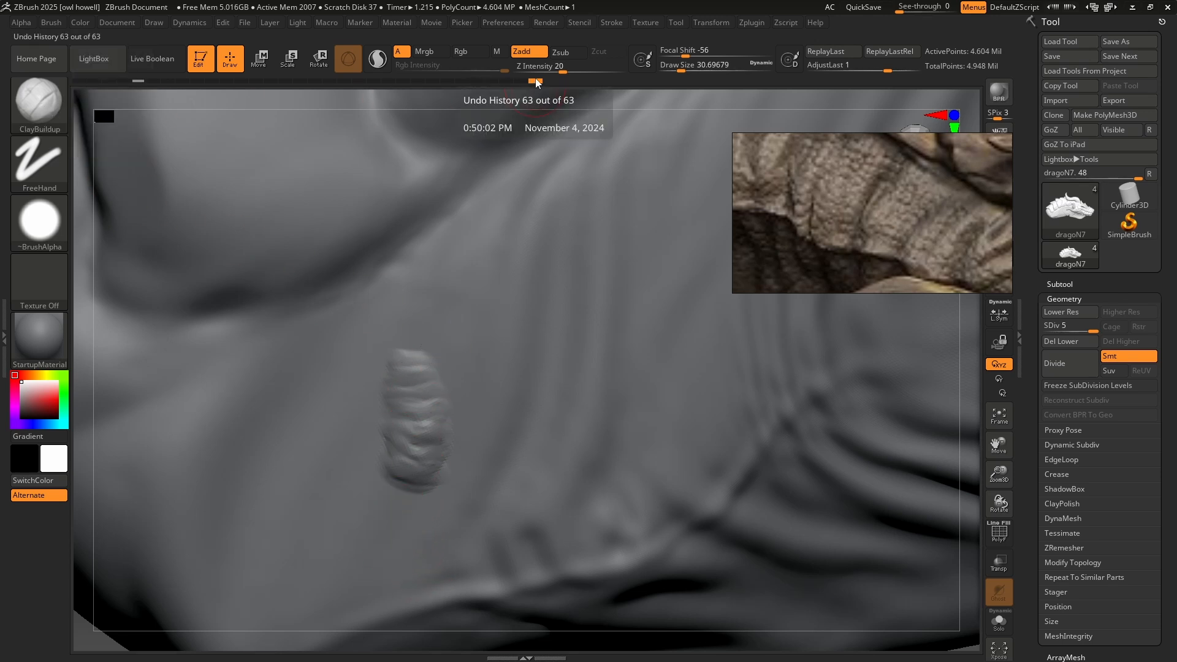
Capture the neck wrinkle column as an XTractor alpha, using undo history state 45 as the comparison state.
left_click_drag(461, 79, 389, 81)
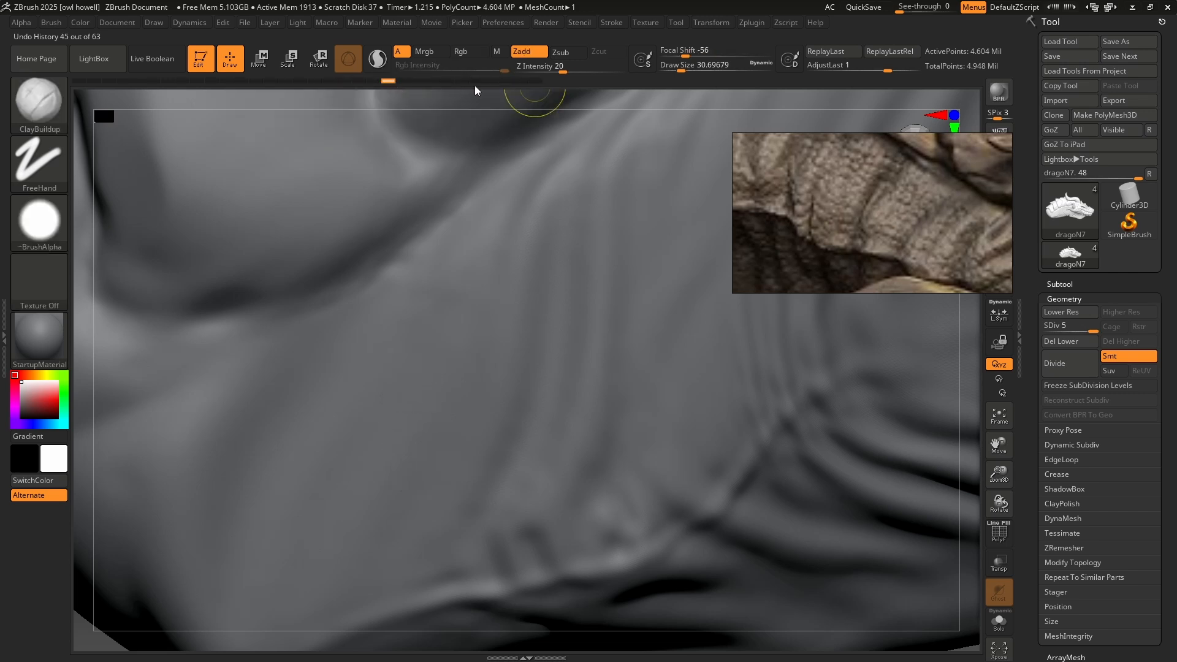
left_click_drag(575, 91, 568, 87)
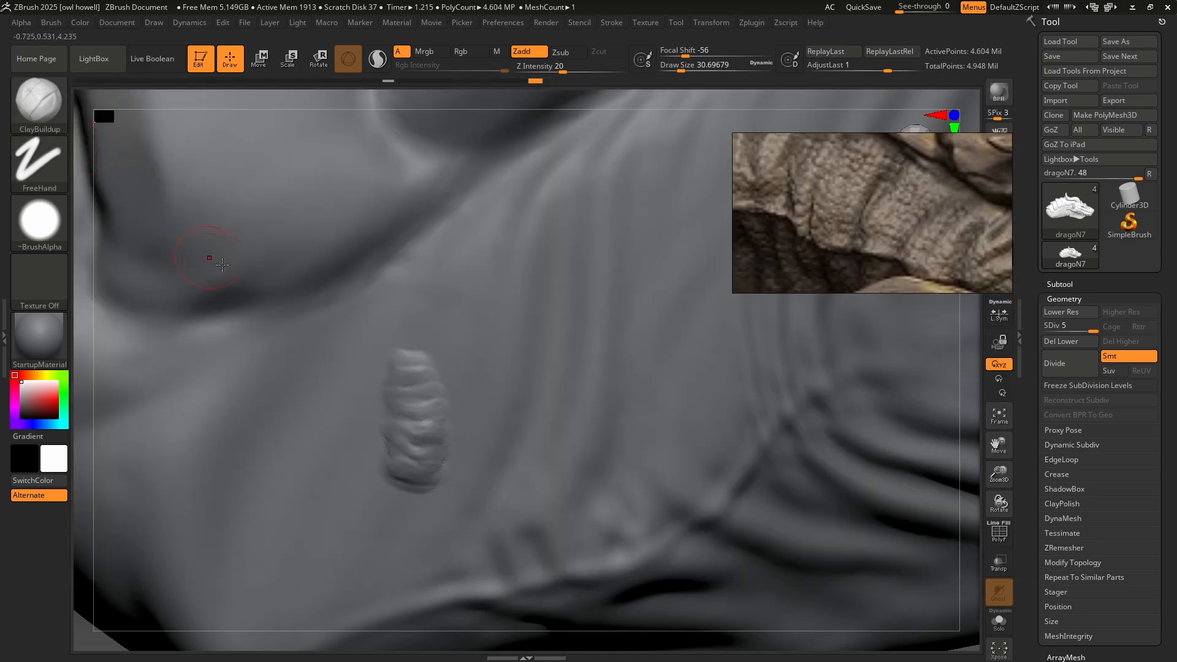
key("b")
key("x")
key("t")
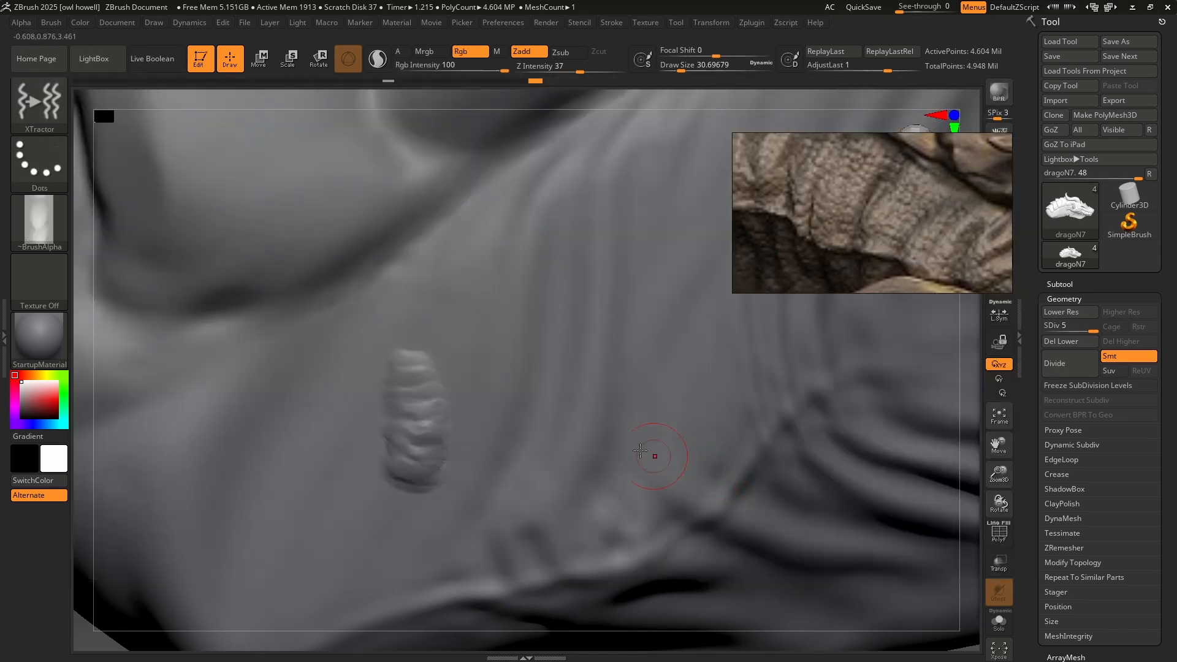
key("g")
left_click_drag(412, 352, 412, 483)
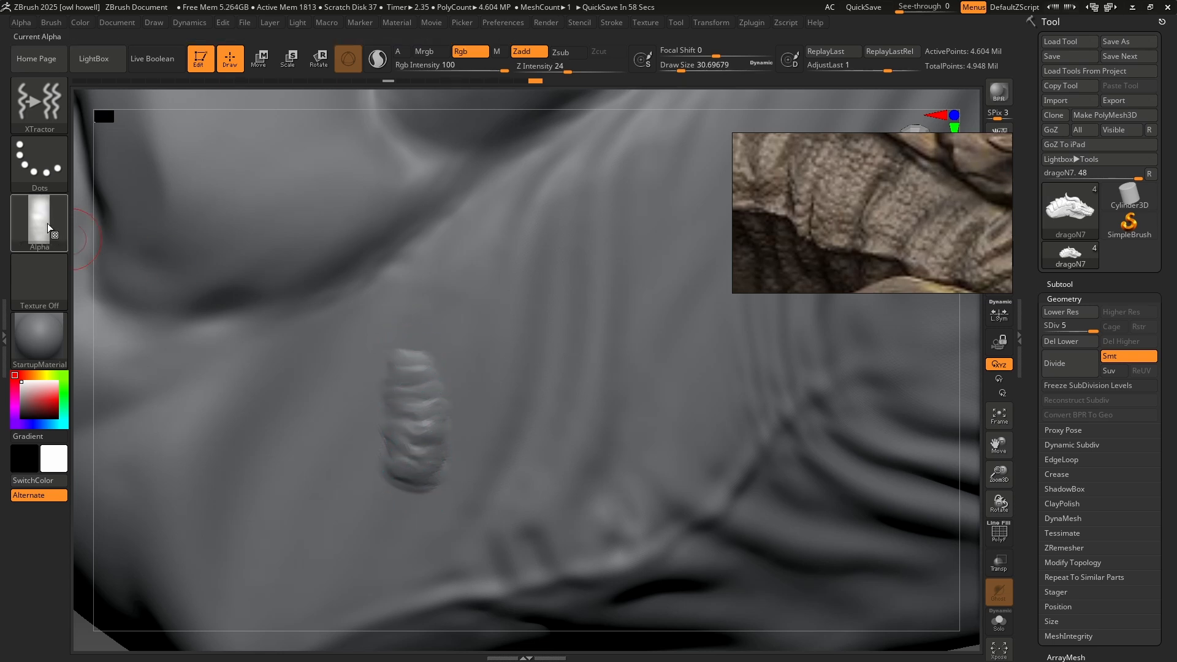
Test the wrinkle alpha in strokes beside the sculpted column at draw sizes of about 31 and 51, undoing each stroke.
left_click_drag(300, 375, 297, 485)
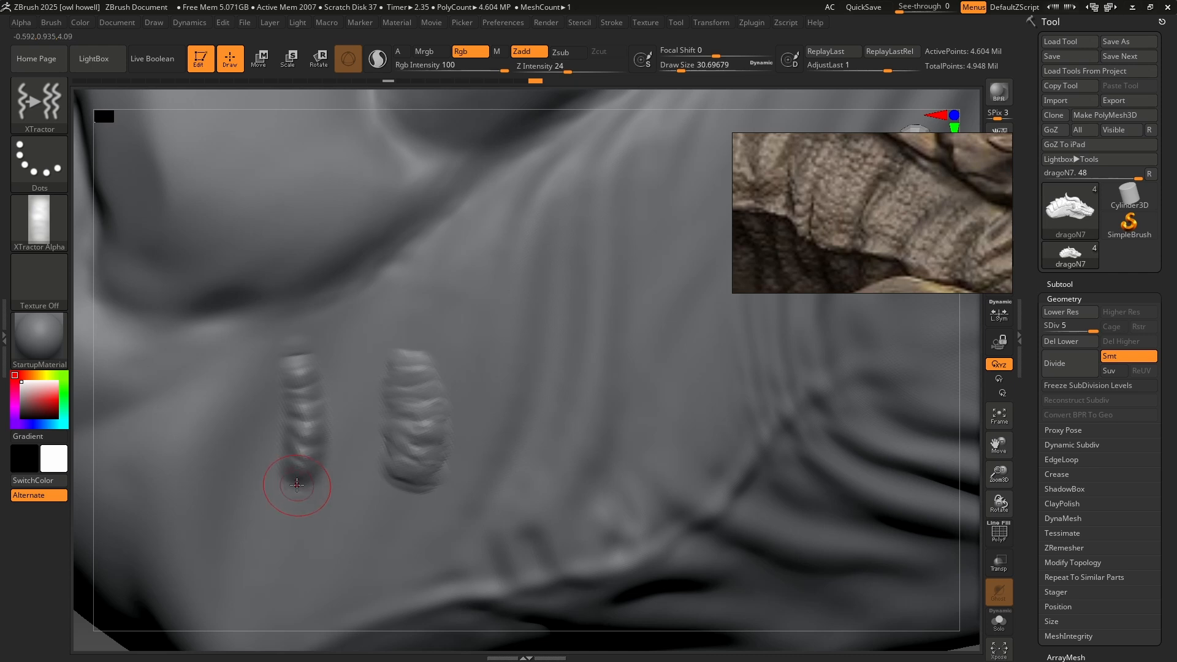
key("ctrl+z")
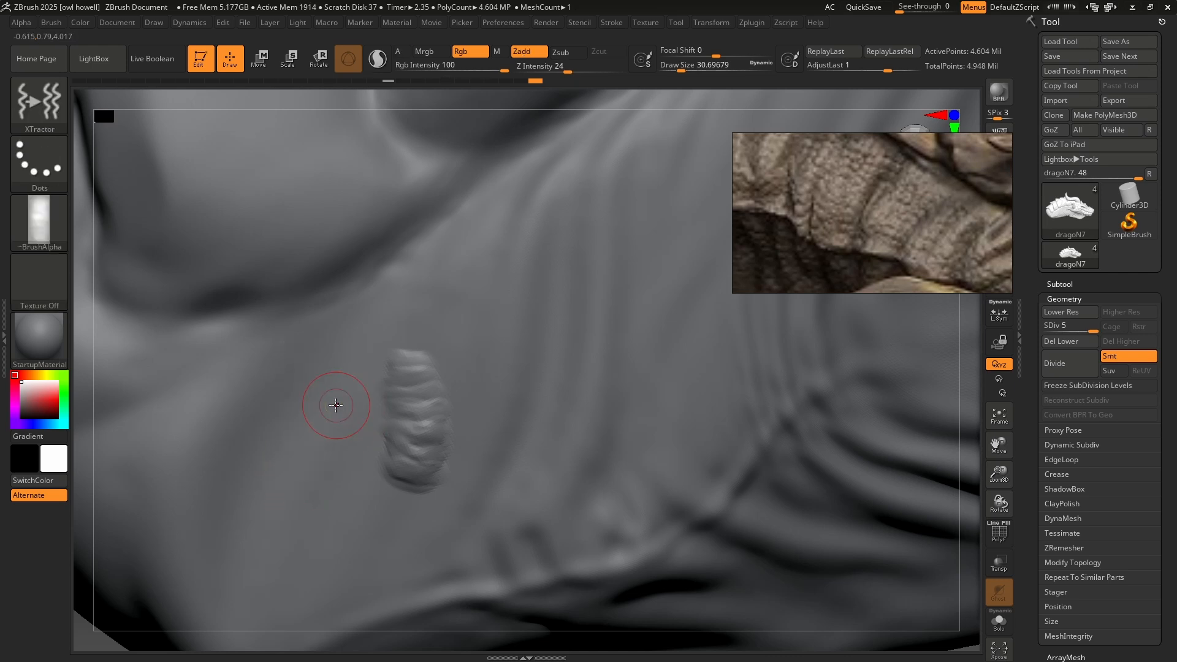
key("s")
mouse_move(337, 405)
left_mouse_down()
mouse_move(311, 424)
mouse_move(291, 516)
left_mouse_up()
key("ctrl+z")
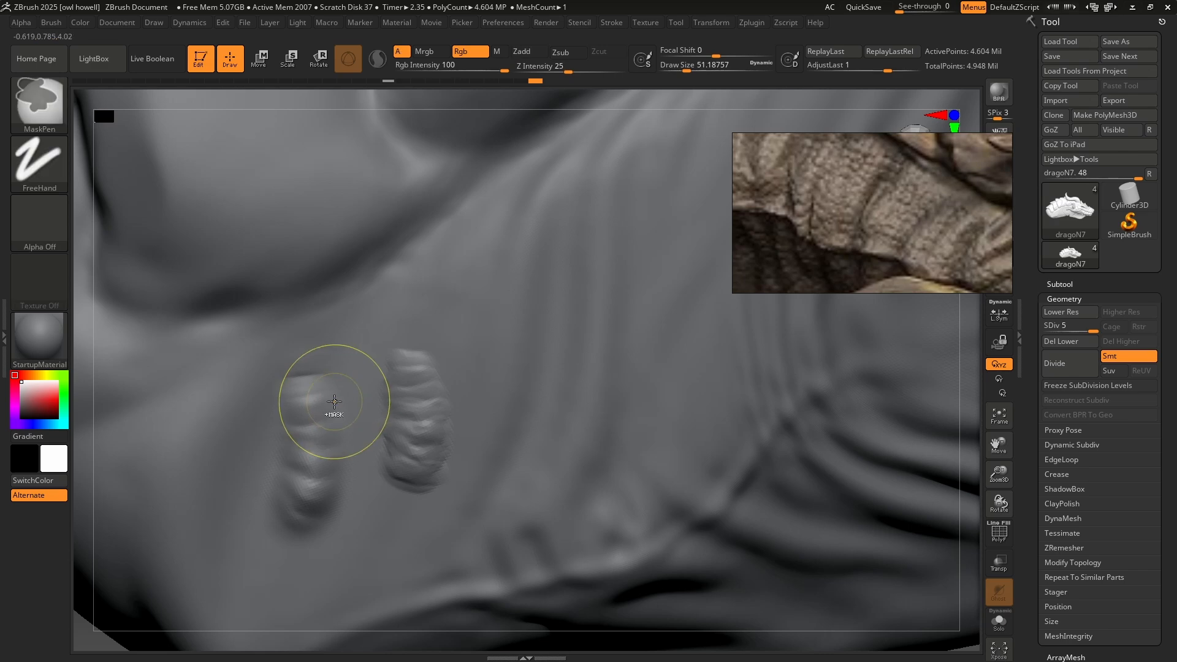
key("ctrl+shift+z")
key("ctrl+z")
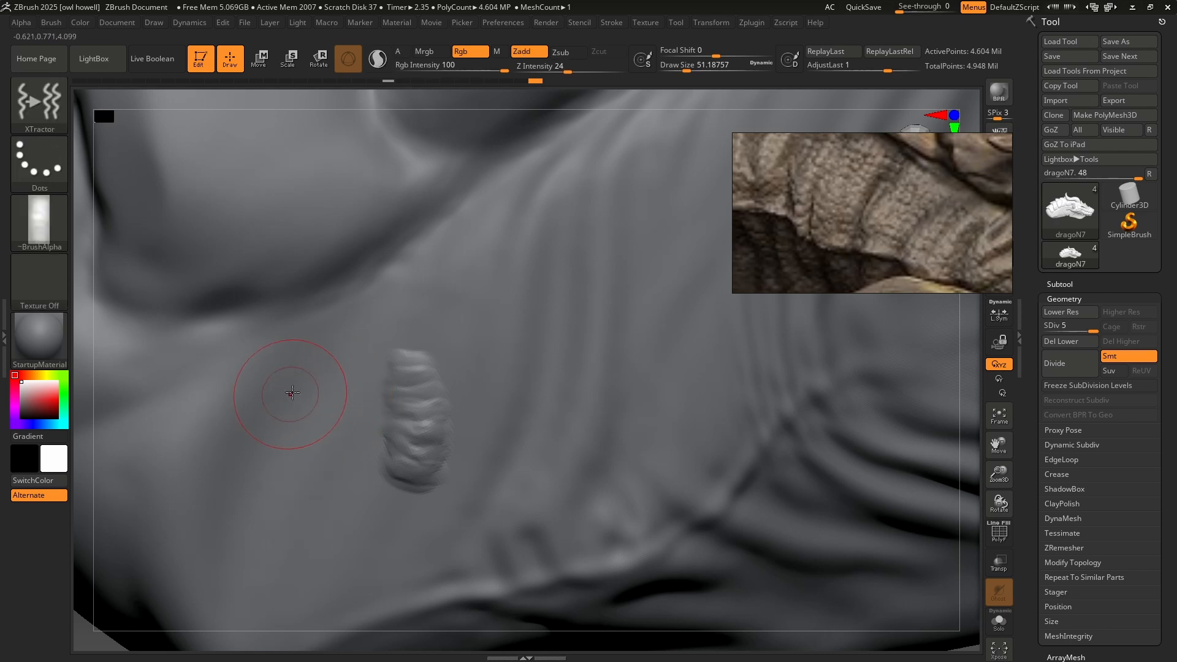
left_click_drag(306, 364, 303, 488)
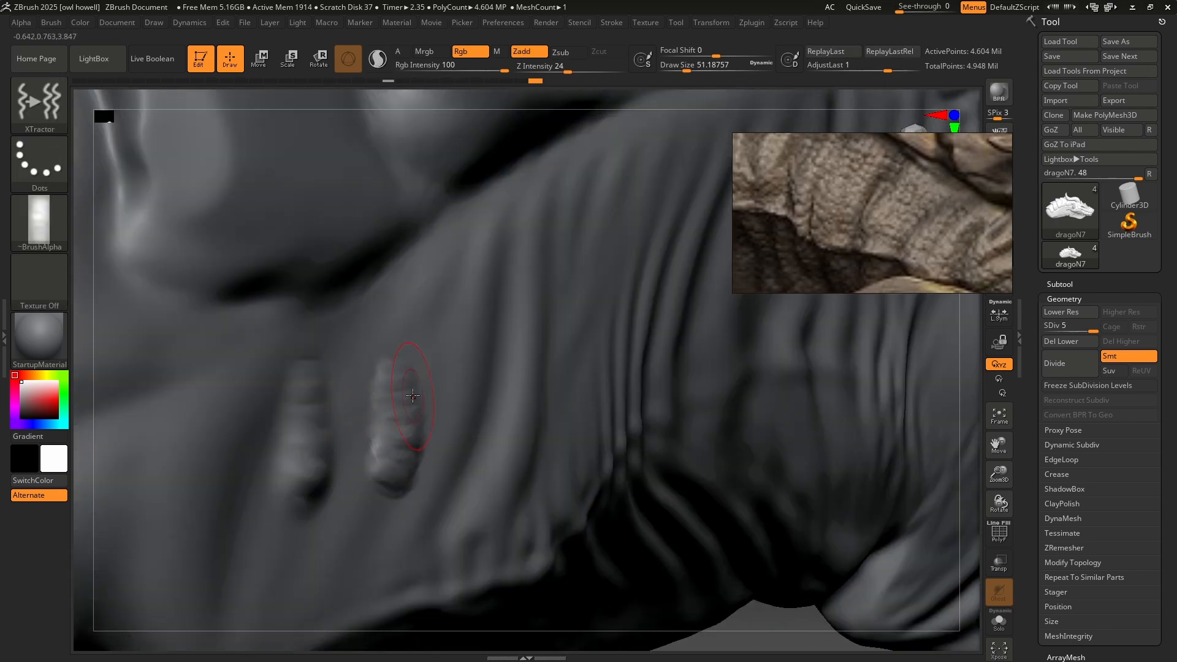
key("ctrl+z")
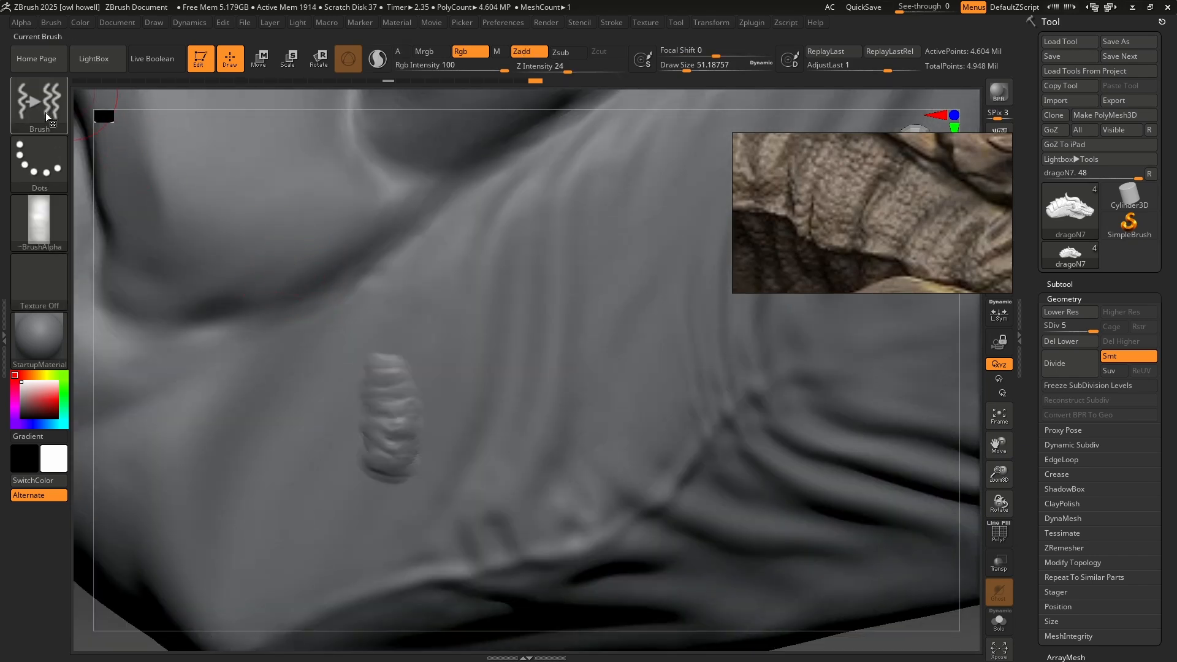
Switch to the XTractorDragRect brush and capture the sculpted wrinkle column on the neck as its alpha.
left_click(45, 112)
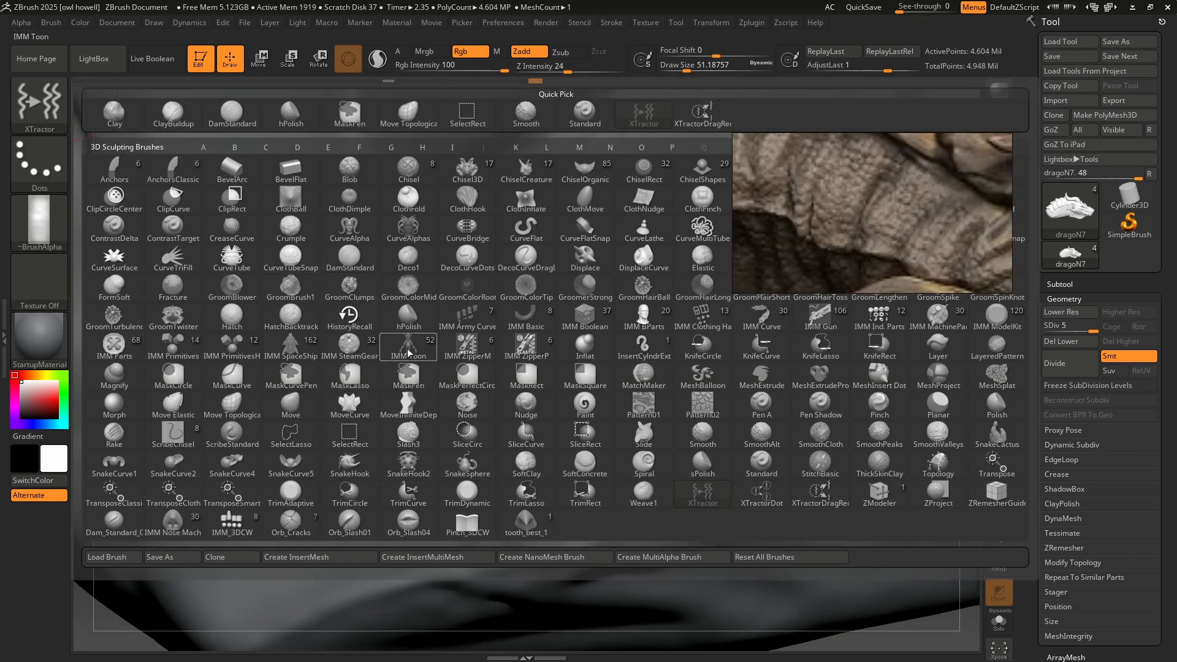
key("x")
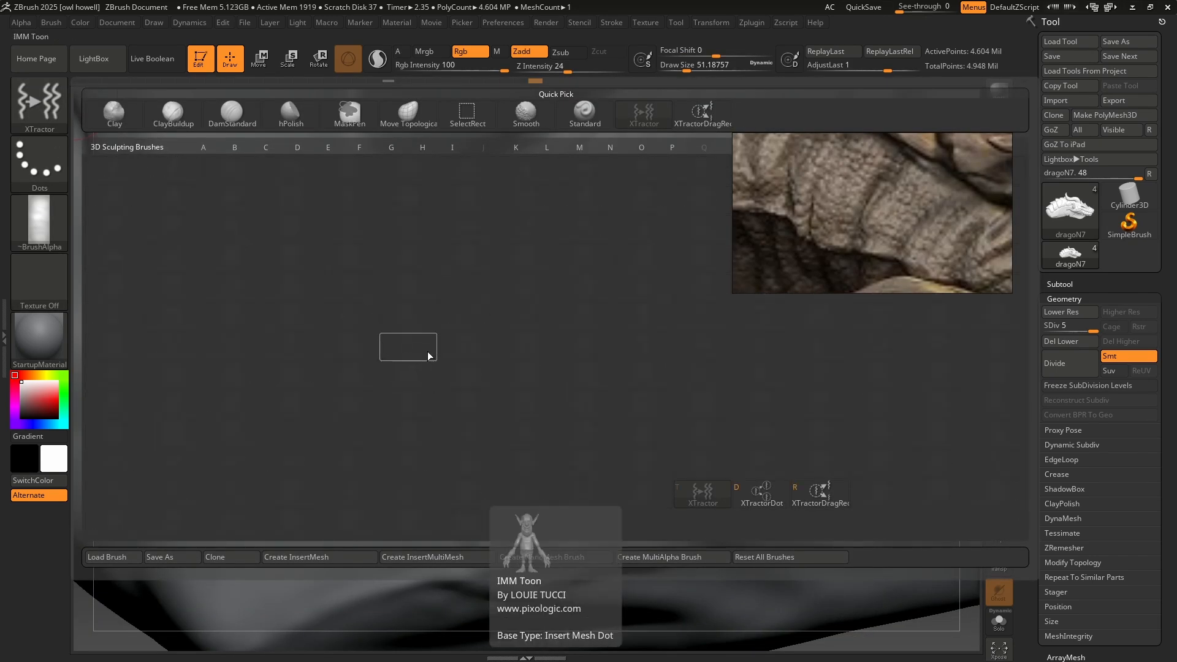
left_click(821, 494)
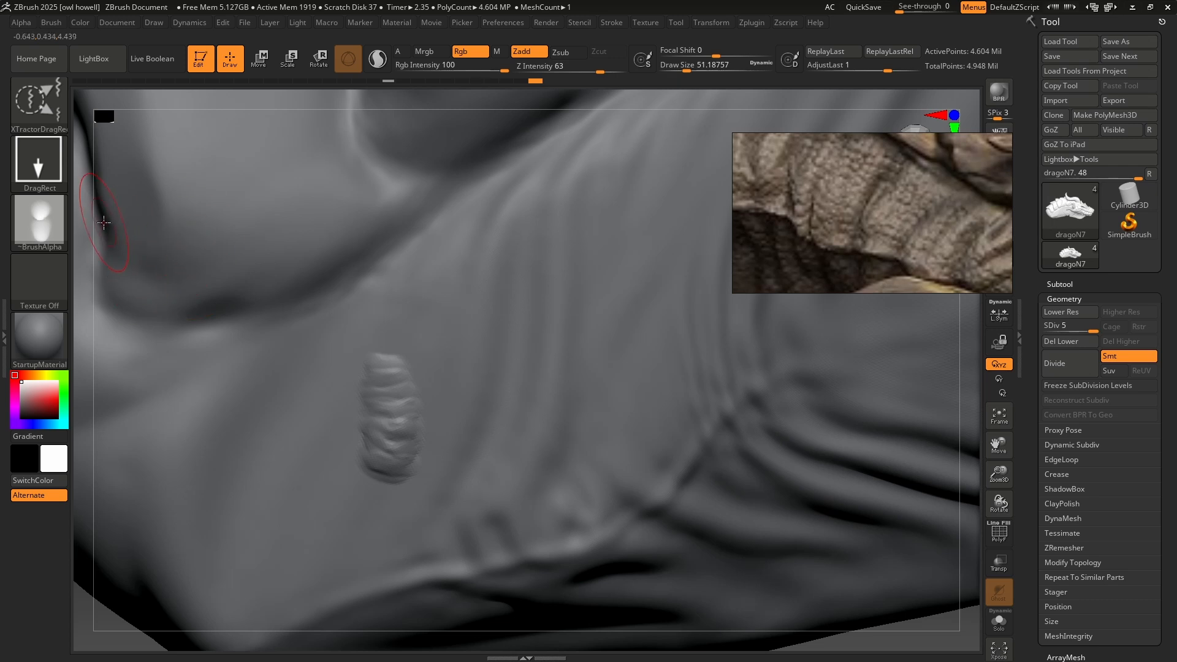
key("g")
left_click_drag(385, 412, 407, 483)
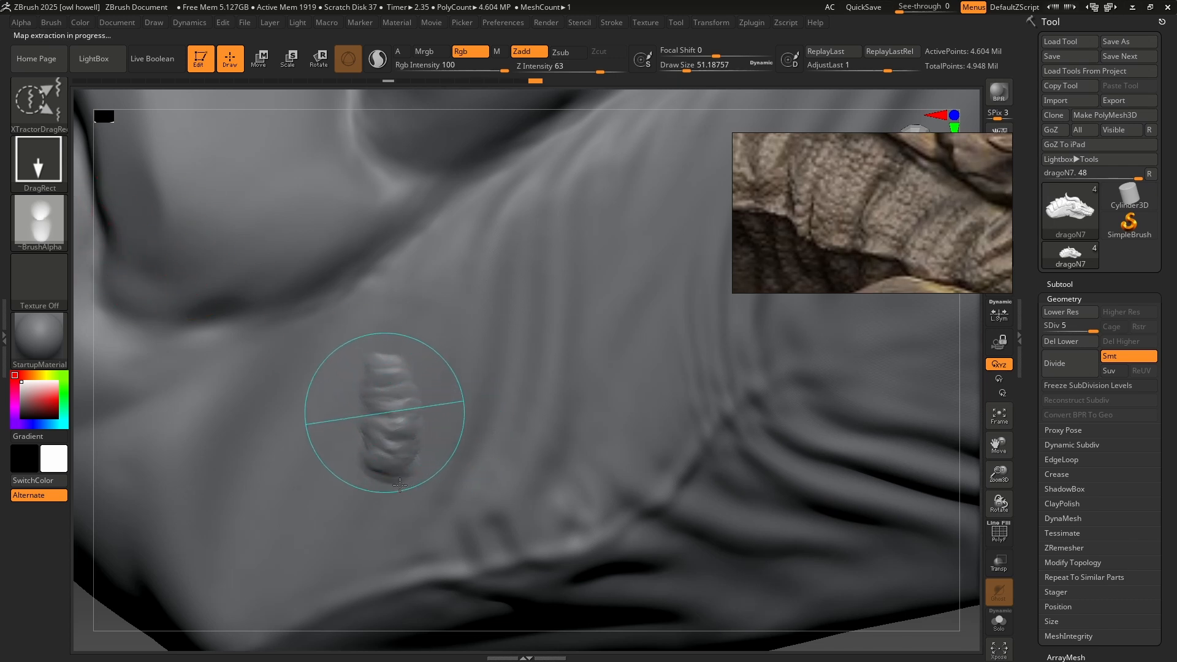
Try two wrinkle stamps beside the source column with XTractorDragRect and undo both.
left_click_drag(232, 409, 250, 512)
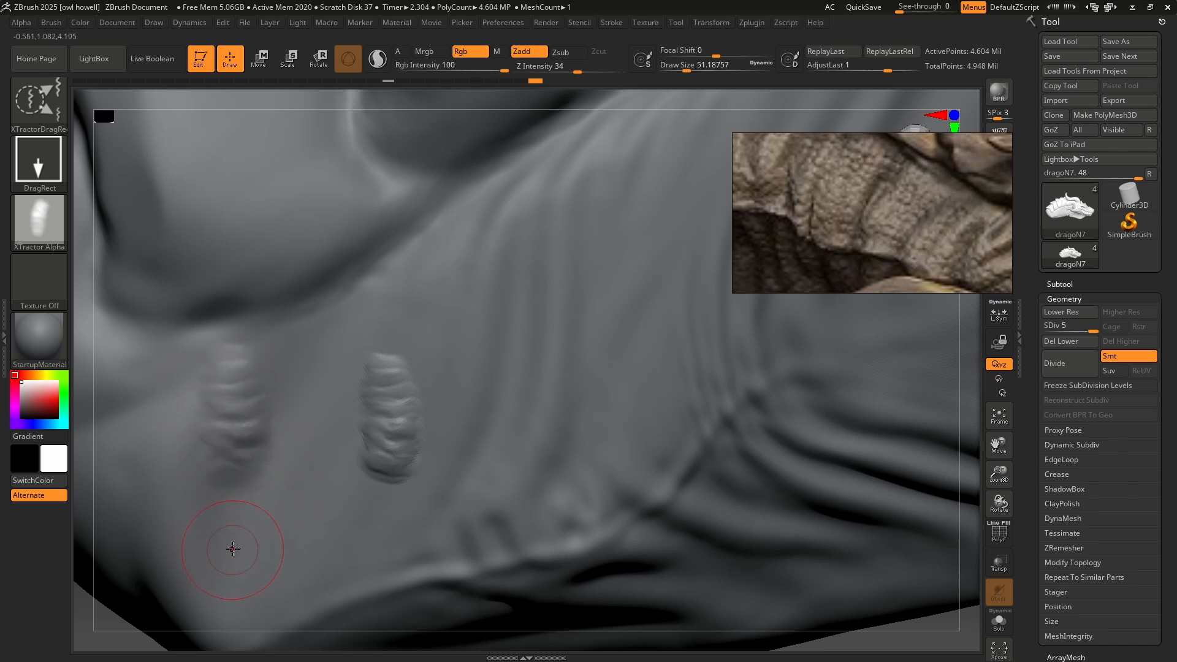
left_click_drag(304, 418, 305, 569)
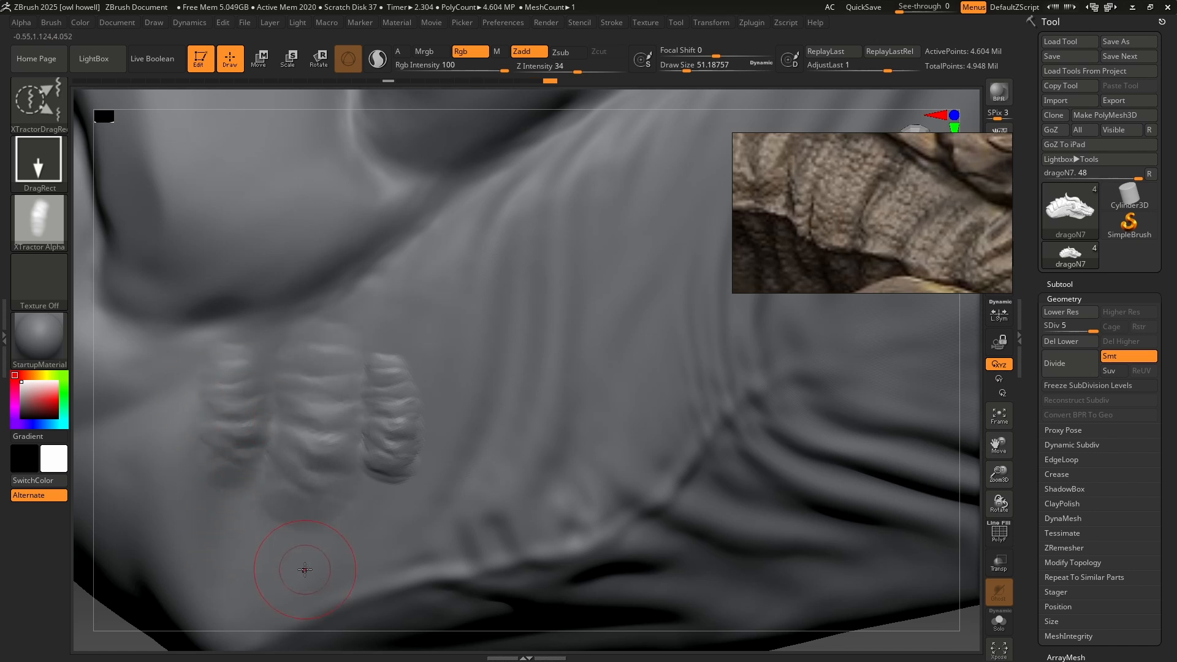
key("ctrl+z")
Smooth away the source wrinkle column on the neck, clearing its remains at a lower subdivision level before returning to level 5.
key("ctrl+z")
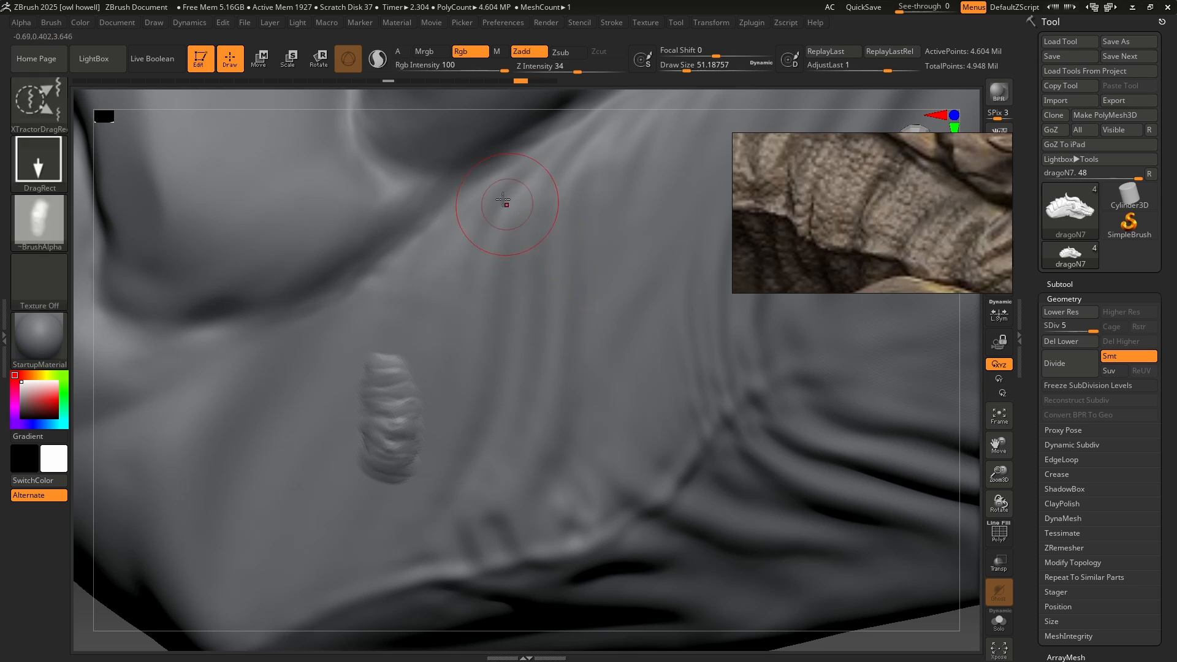
key("ctrl")
key("ctrl+z")
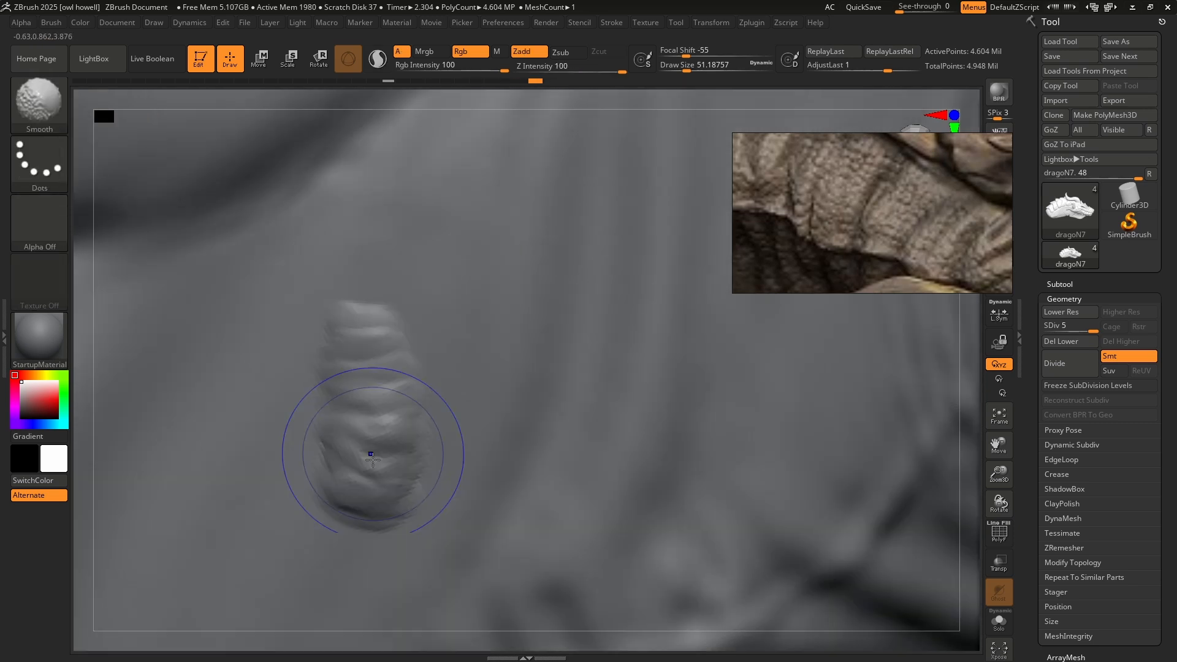
mouse_move(362, 450)
left_mouse_down("shift")
mouse_move(368, 487)
mouse_move(355, 476)
mouse_move(399, 515)
left_mouse_up("shift")
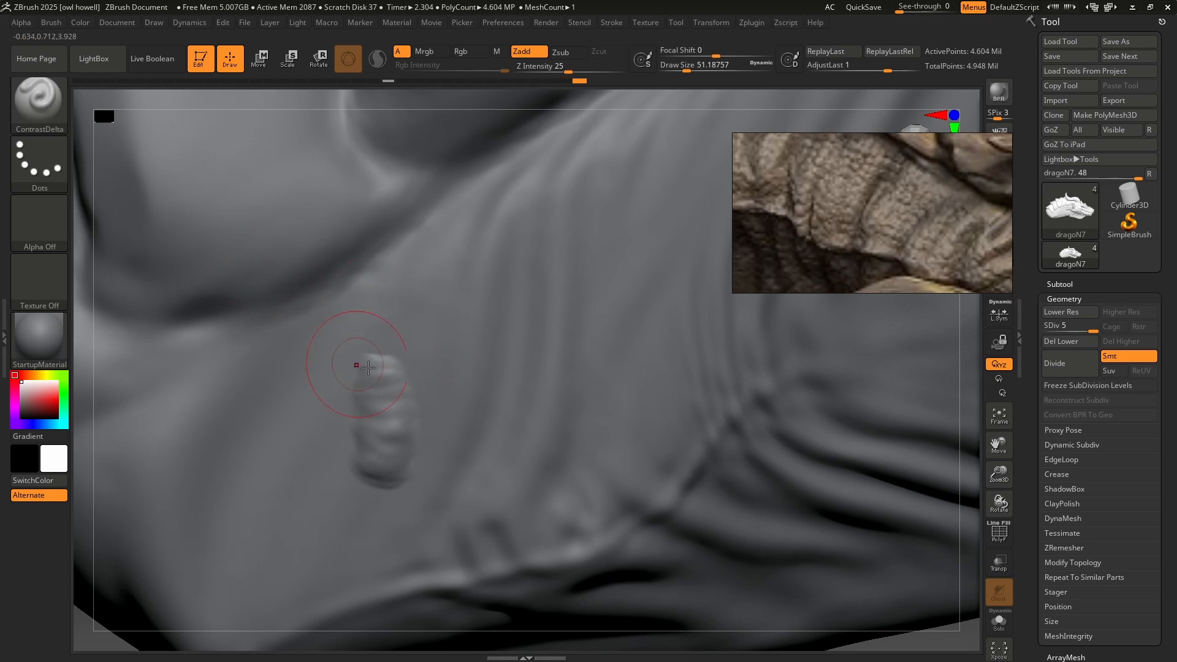
mouse_move(387, 410)
left_mouse_down("shift")
mouse_move(375, 479)
mouse_move(380, 395)
left_mouse_up("shift")
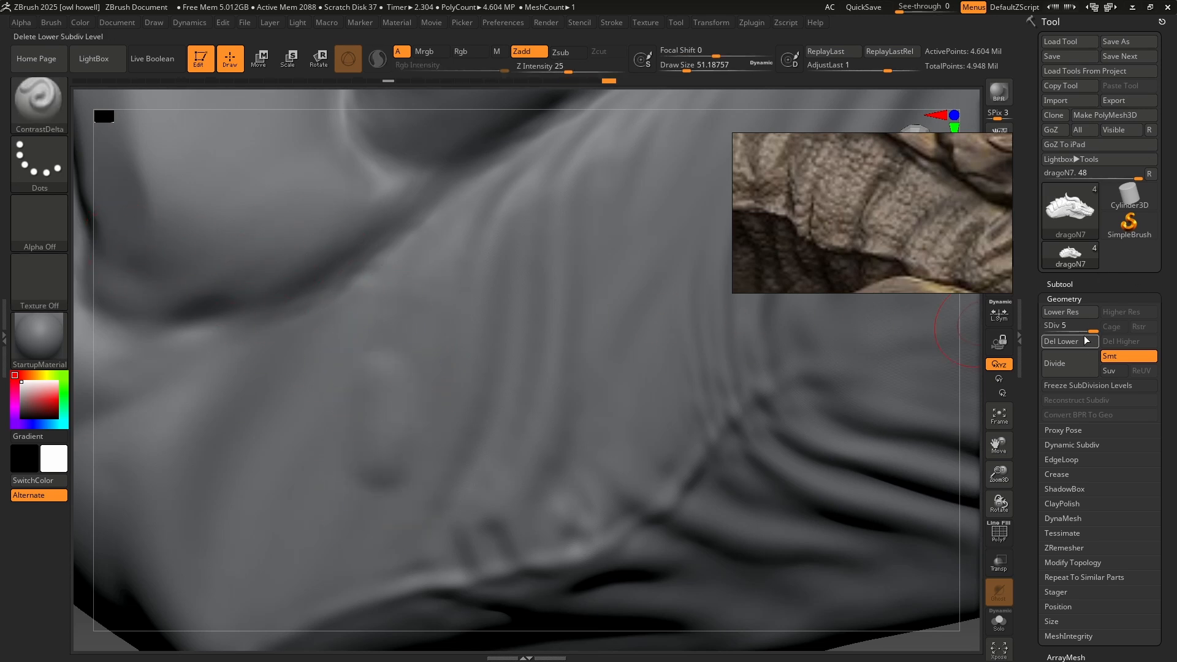
left_click(1072, 323)
mouse_move(358, 408)
left_mouse_down("shift")
mouse_move(379, 473)
mouse_move(380, 414)
left_mouse_up("shift")
left_click_drag(1061, 329, 1086, 331)
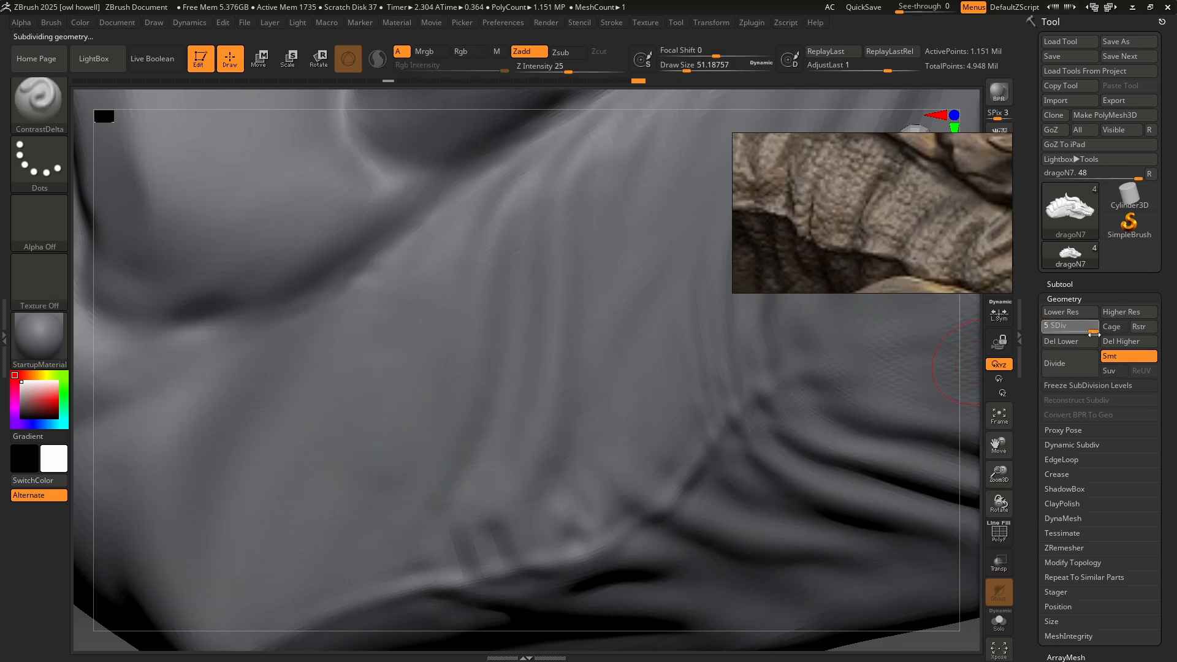
Reselect XTractorDragRect, try a wrinkle stamp at the rear end of the neck at Z Intensity 34, and undo it.
left_click(49, 113)
key("x")
left_click(815, 493)
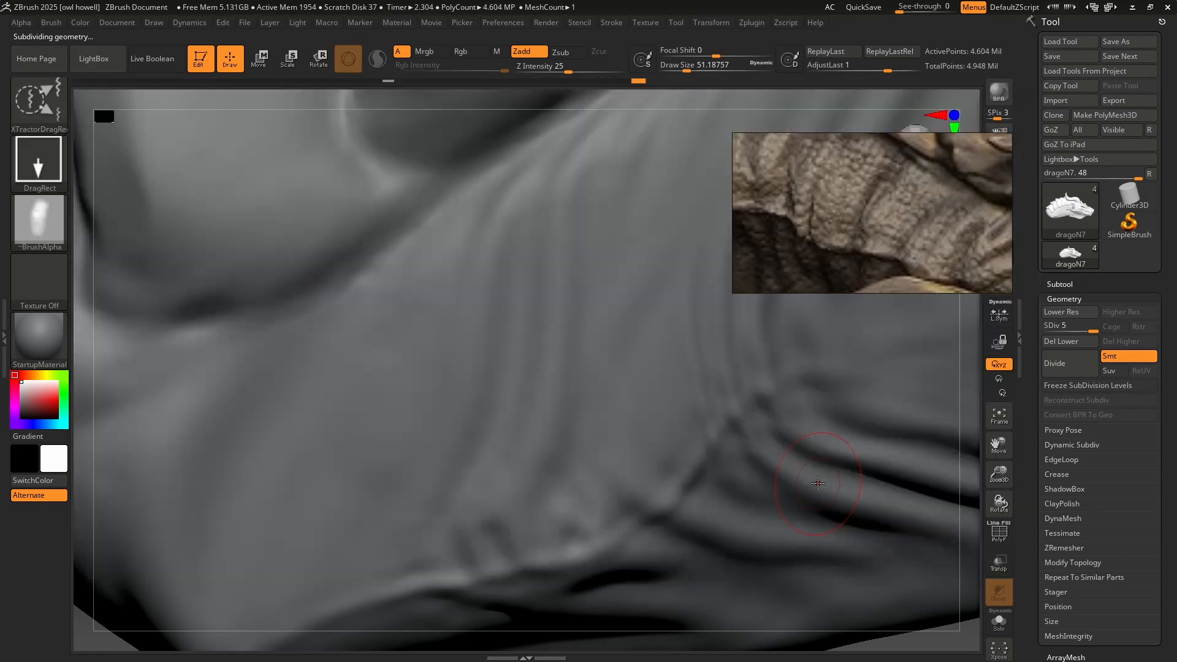
right_click_drag(282, 458, 329, 416, "alt")
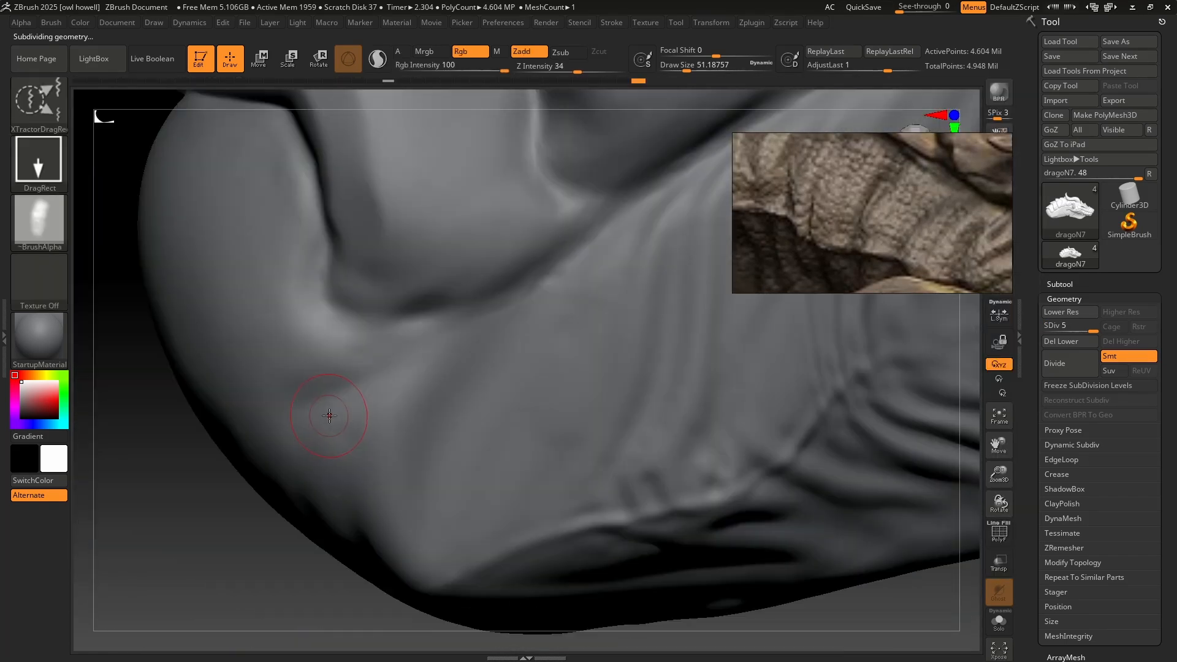
left_click_drag(329, 415, 368, 392)
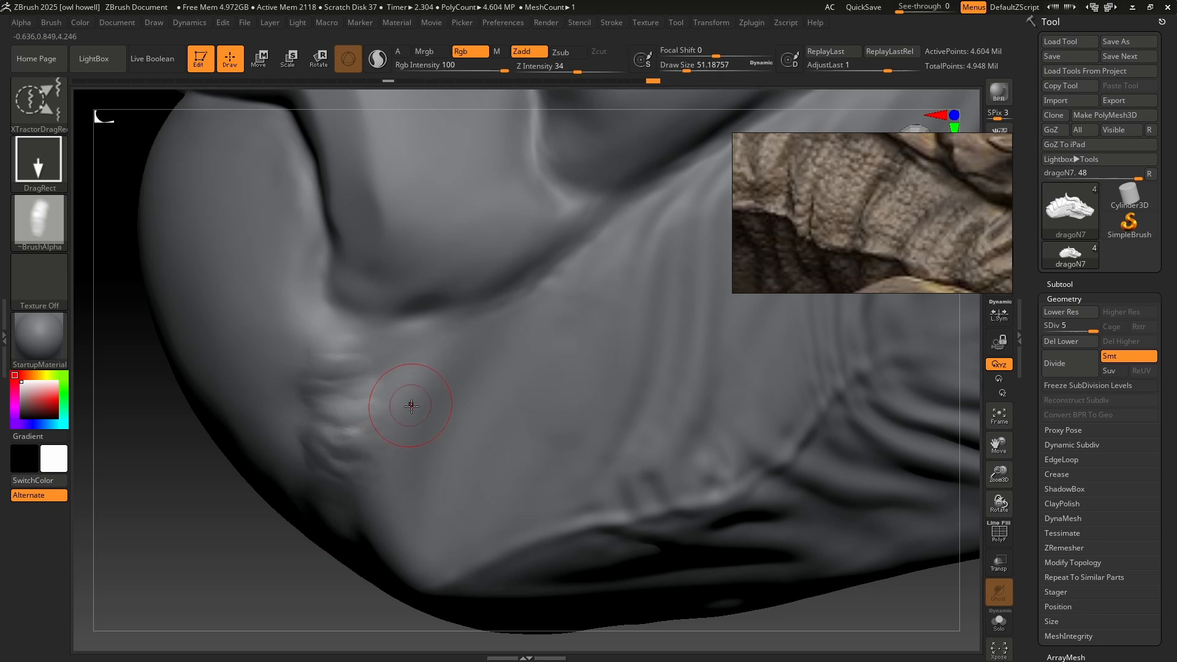
key("ctrl+z")
Set Z Intensity to 16 and stamp subtle wrinkles over the lower rear part of the neck.
left_click(549, 68)
type("10")
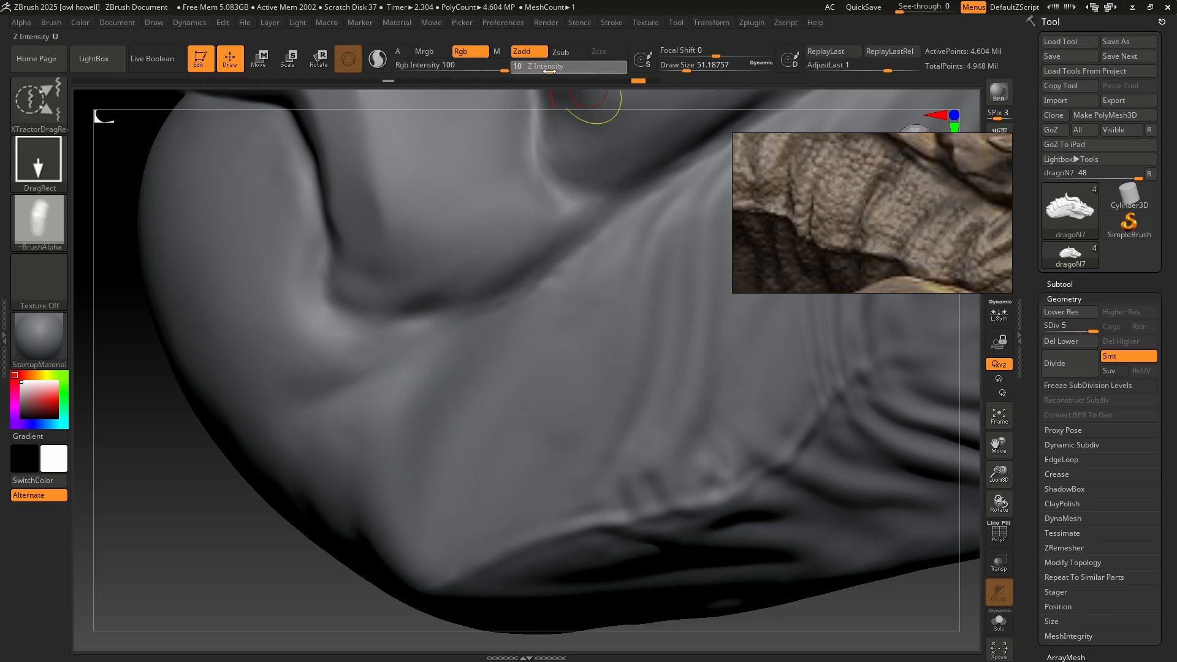
left_click_drag(549, 72, 545, 72)
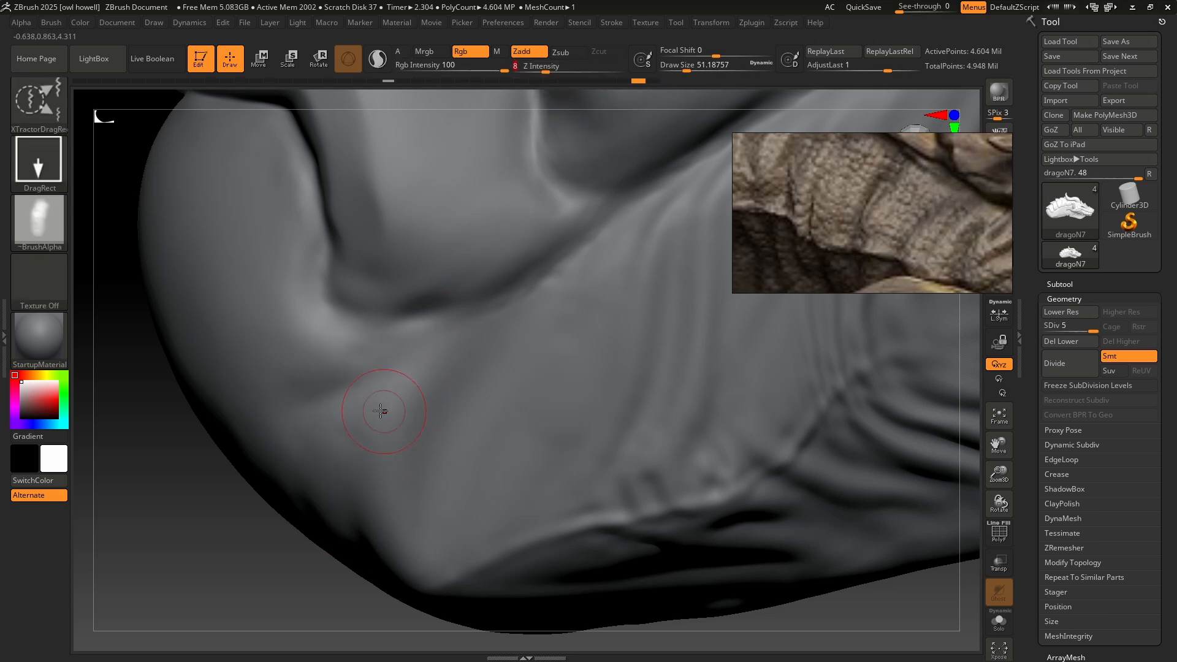
left_click(549, 69)
type("16")
left_click_drag(432, 513, 426, 560)
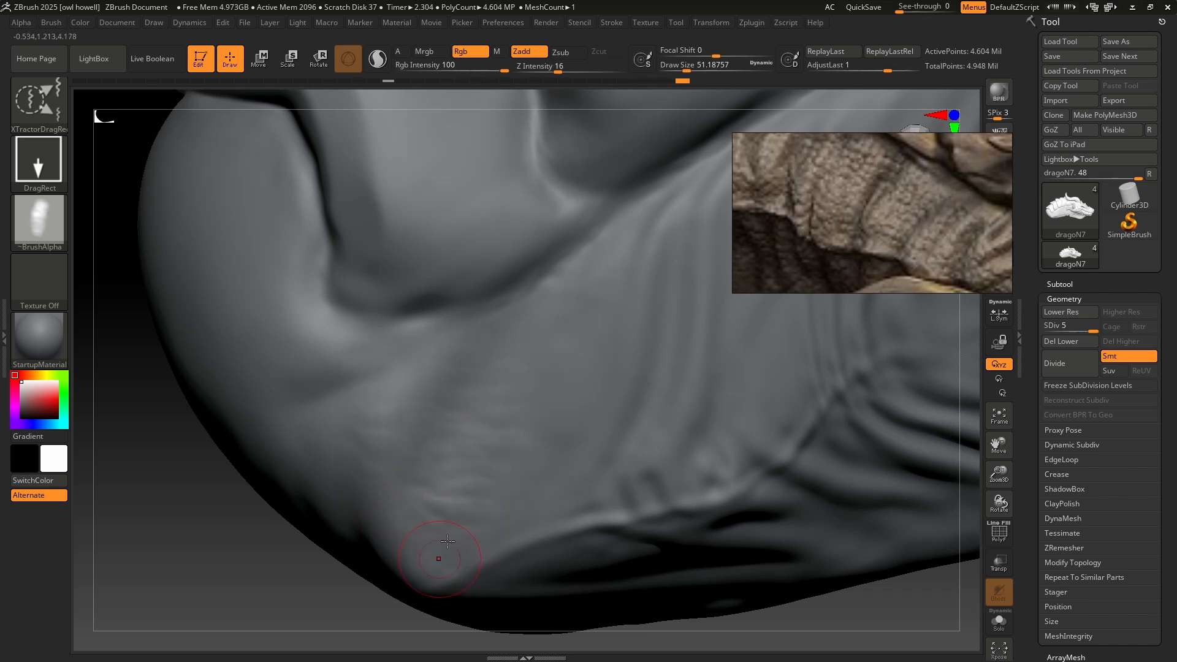
right_click_drag(630, 486, 653, 467, "ctrl")
Zoom the reference out to the whole neck and stamp wrinkles between the vertical folds of the rear neck.
right_click_drag(687, 528, 644, 454, "ctrl")
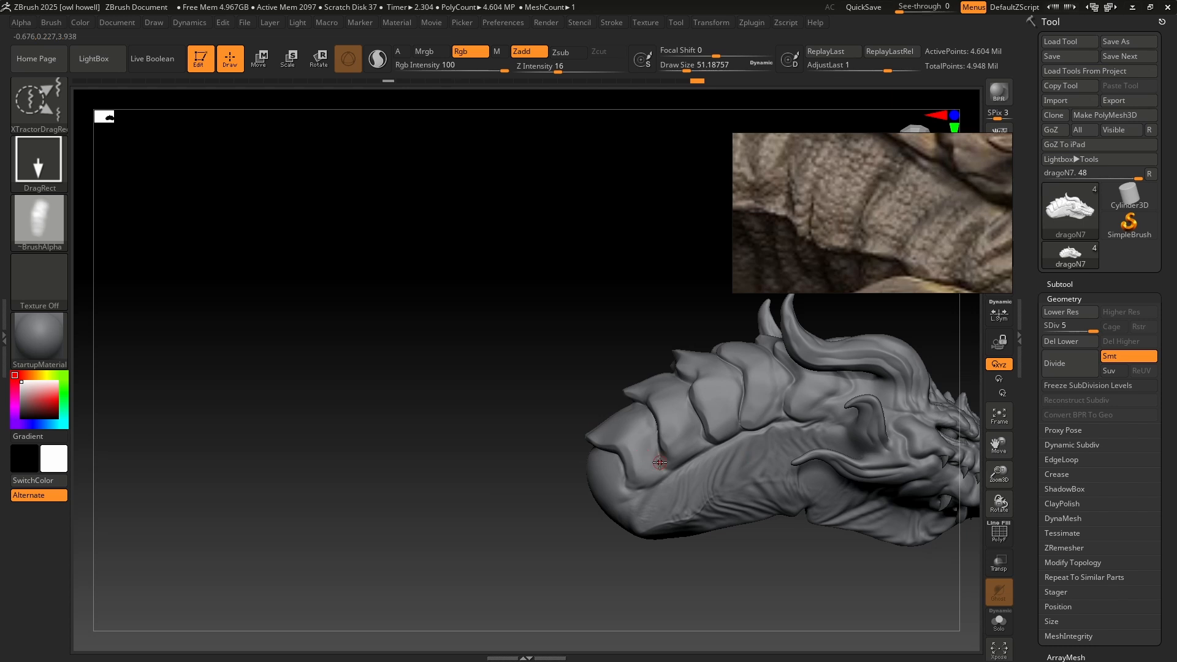
right_click_drag(748, 447, 656, 472, "ctrl")
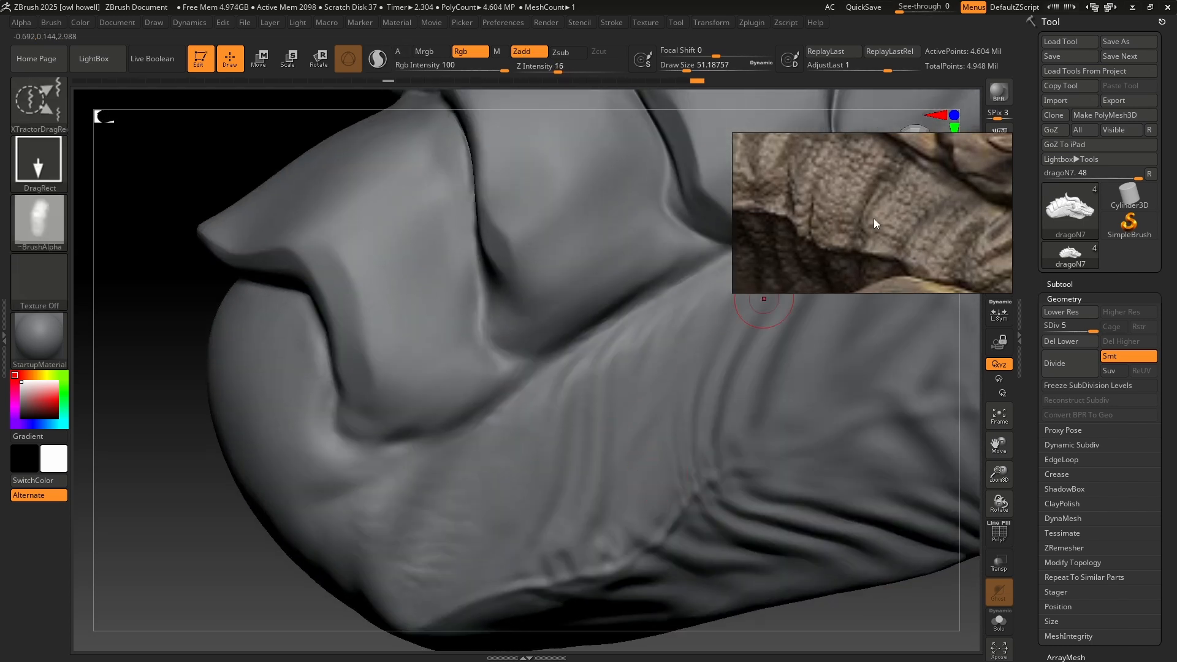
scroll(875, 220, "down", 6)
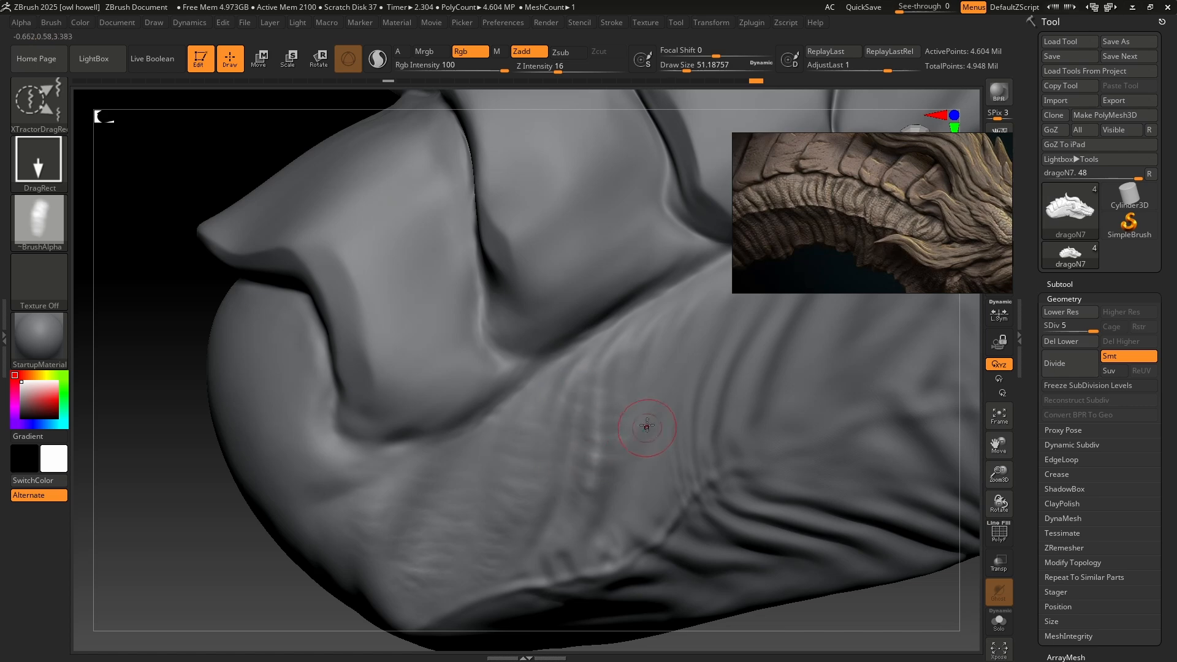
left_click_drag(626, 529, 567, 582)
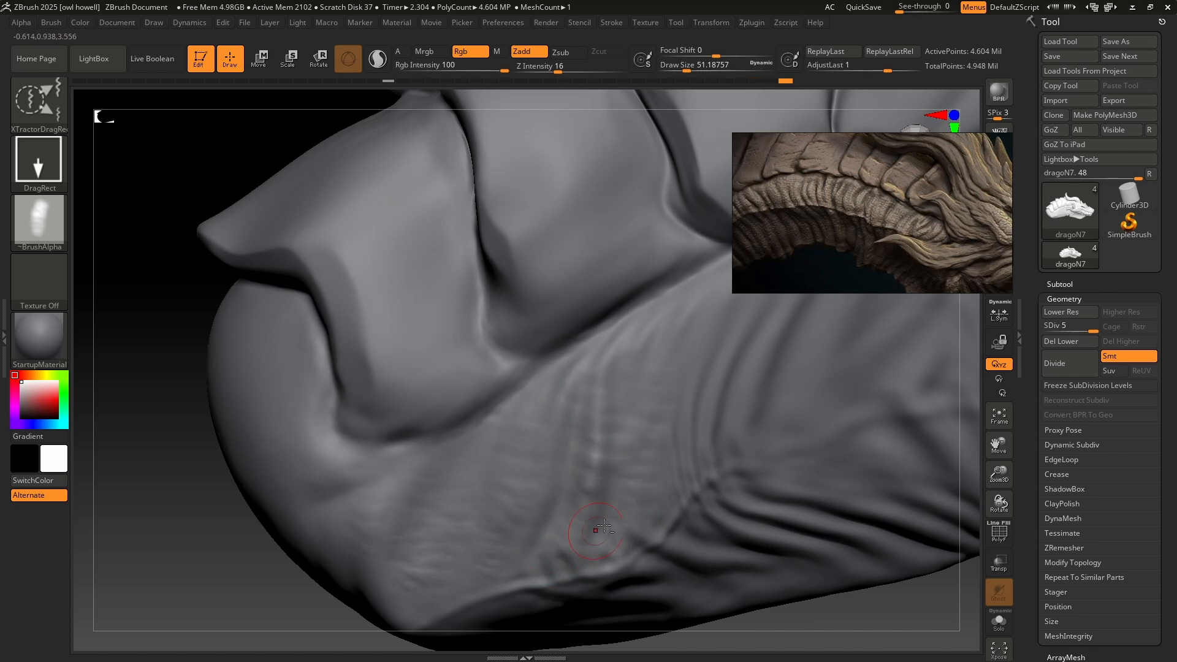
mouse_move(652, 509)
right_mouse_down("ctrl")
mouse_move(573, 349)
mouse_move(552, 387)
right_mouse_up("ctrl")
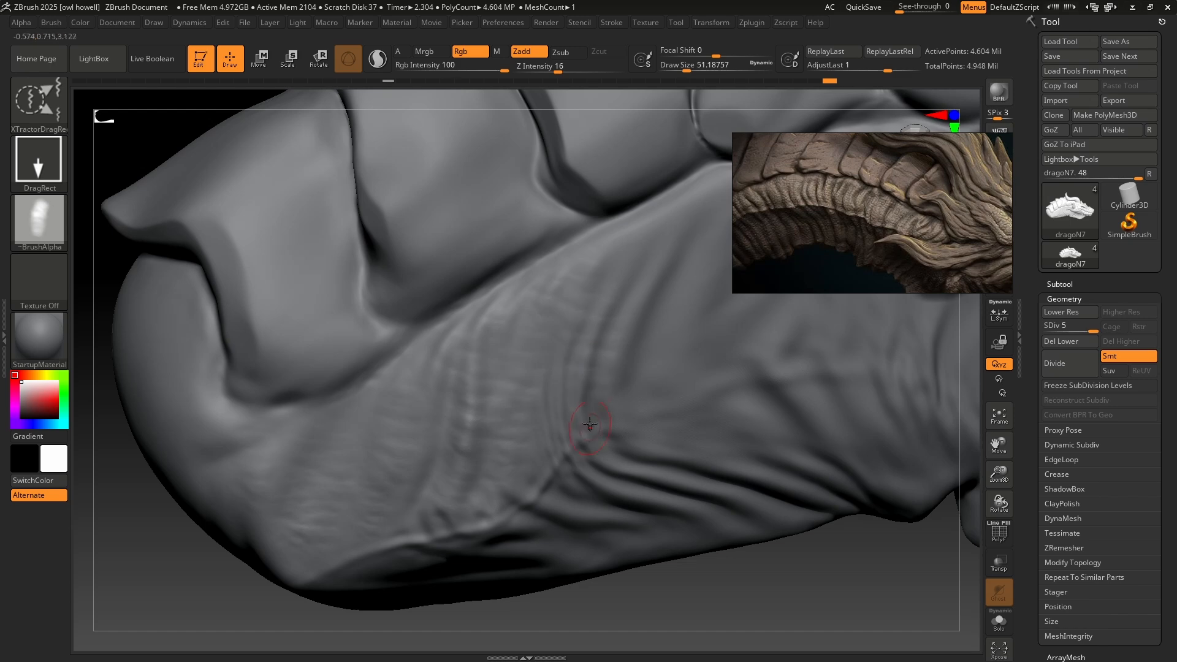
Stamp wrinkles across the mid-neck skin below the armour plates and over the folds toward the underside.
right_click_drag(670, 401, 579, 371)
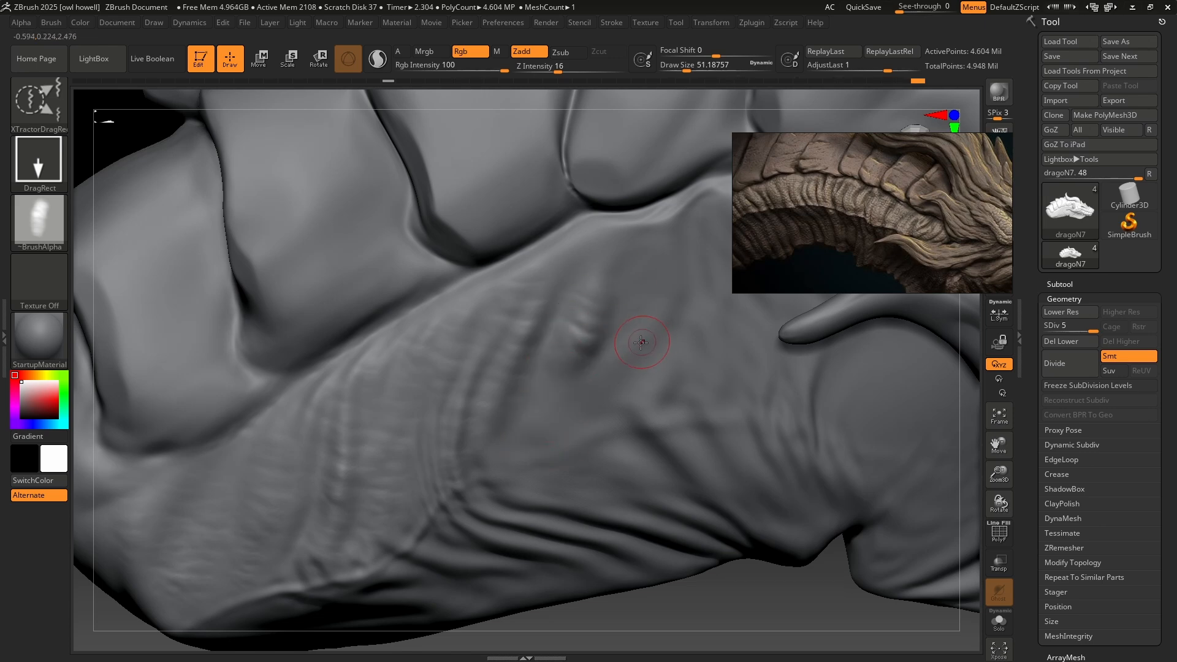
key("ctrl+z")
key("ctrl+z")
key("ctrl+z")
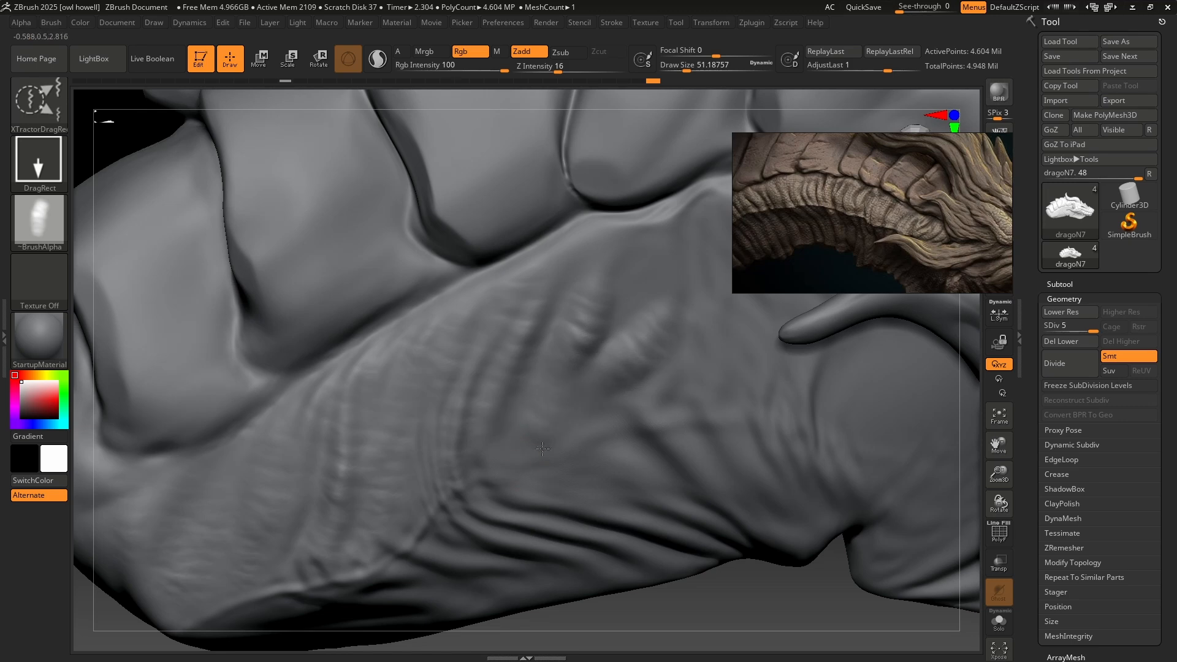
mouse_move(570, 533)
right_mouse_down("ctrl")
mouse_move(667, 331)
mouse_move(598, 396)
mouse_move(577, 455)
right_mouse_up("ctrl")
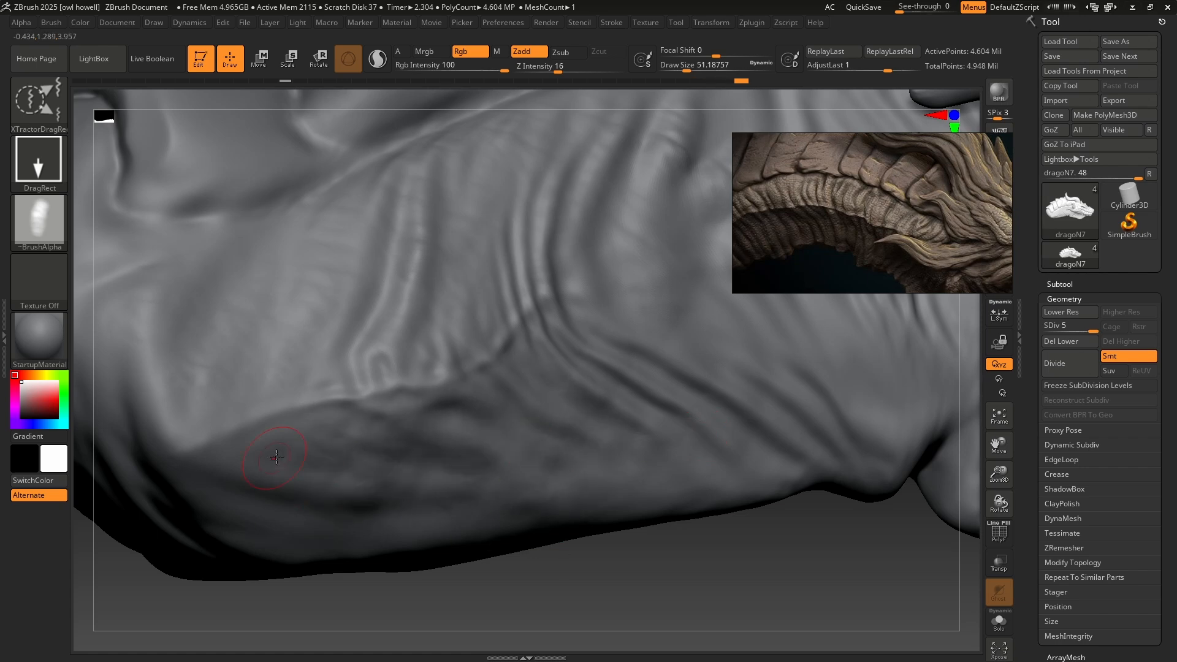
Extend the wrinkle stamps across the front of the neck, the throat bulge behind the jaw, and the lower neck folds.
mouse_move(552, 521)
right_mouse_down("ctrl")
mouse_move(668, 392)
mouse_move(621, 444)
mouse_move(599, 399)
mouse_move(630, 407)
mouse_move(686, 370)
right_mouse_up("ctrl")
right_click(697, 526)
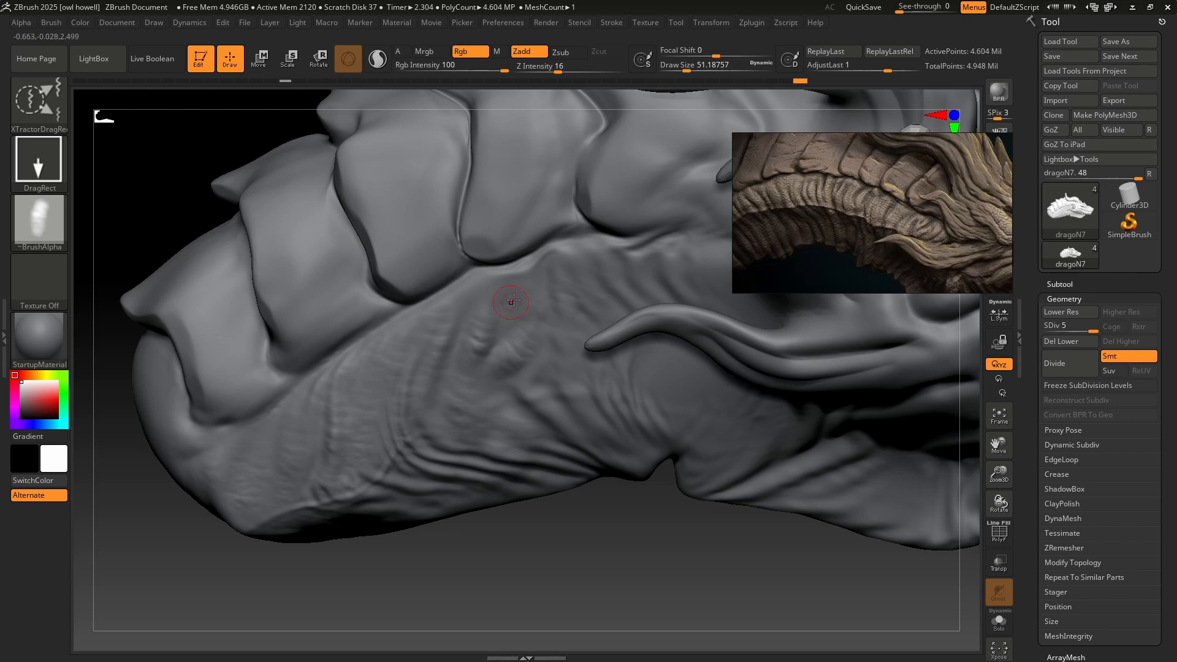
right_click_drag(651, 399, 671, 374, "ctrl")
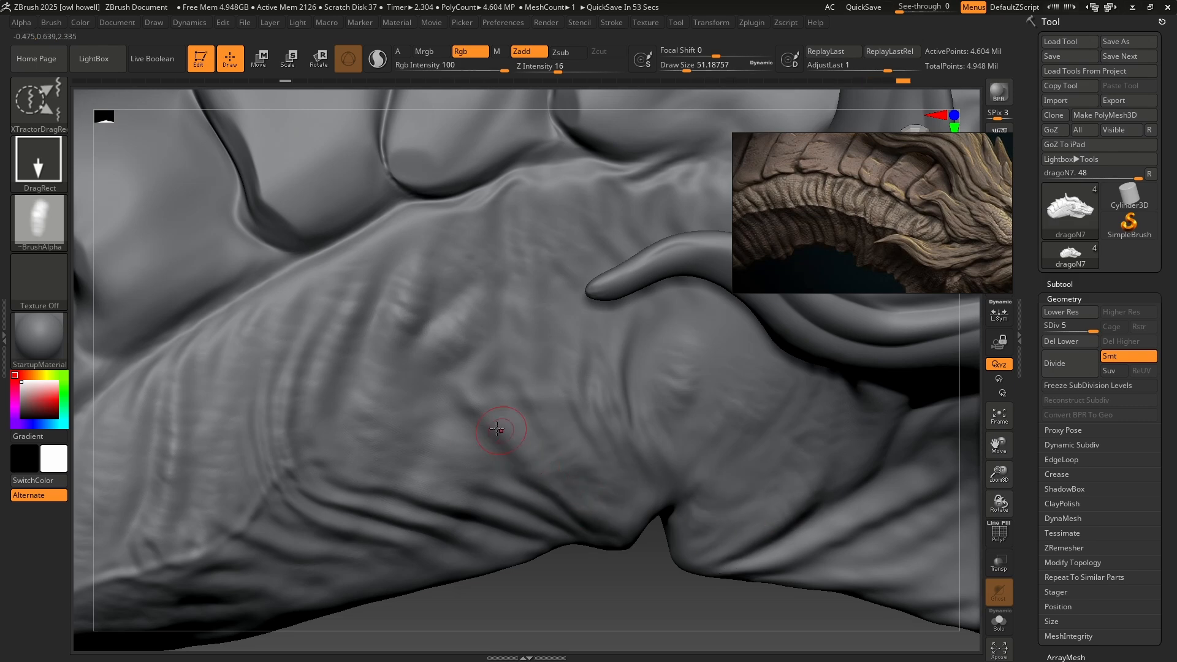
left_click_drag(444, 509, 403, 527)
left_click_drag(329, 499, 354, 524)
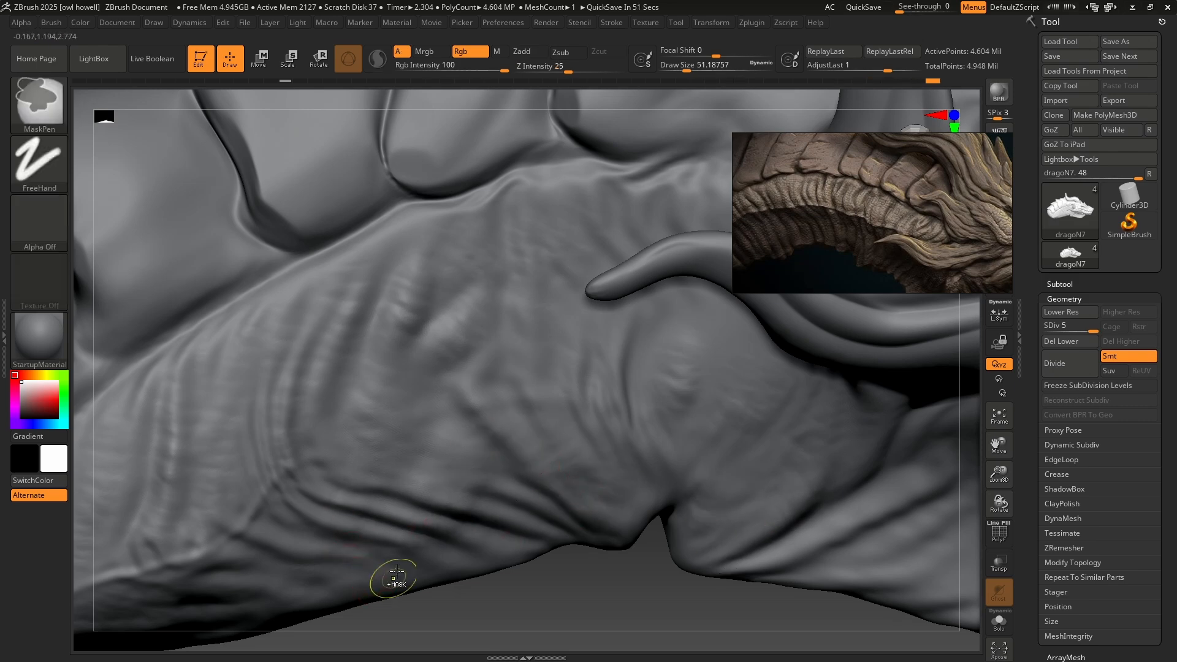
Stamp more wrinkles over the lower front neck folds and the skin around the throat bulge.
mouse_move(391, 580)
right_mouse_down("ctrl")
mouse_move(401, 480)
mouse_move(414, 469)
right_mouse_up("ctrl")
mouse_move(627, 420)
right_mouse_down("alt")
mouse_move(417, 462)
mouse_move(468, 409)
mouse_move(467, 358)
right_mouse_up("alt")
left_click_drag(498, 326, 469, 395)
right_click_drag(582, 478, 561, 457)
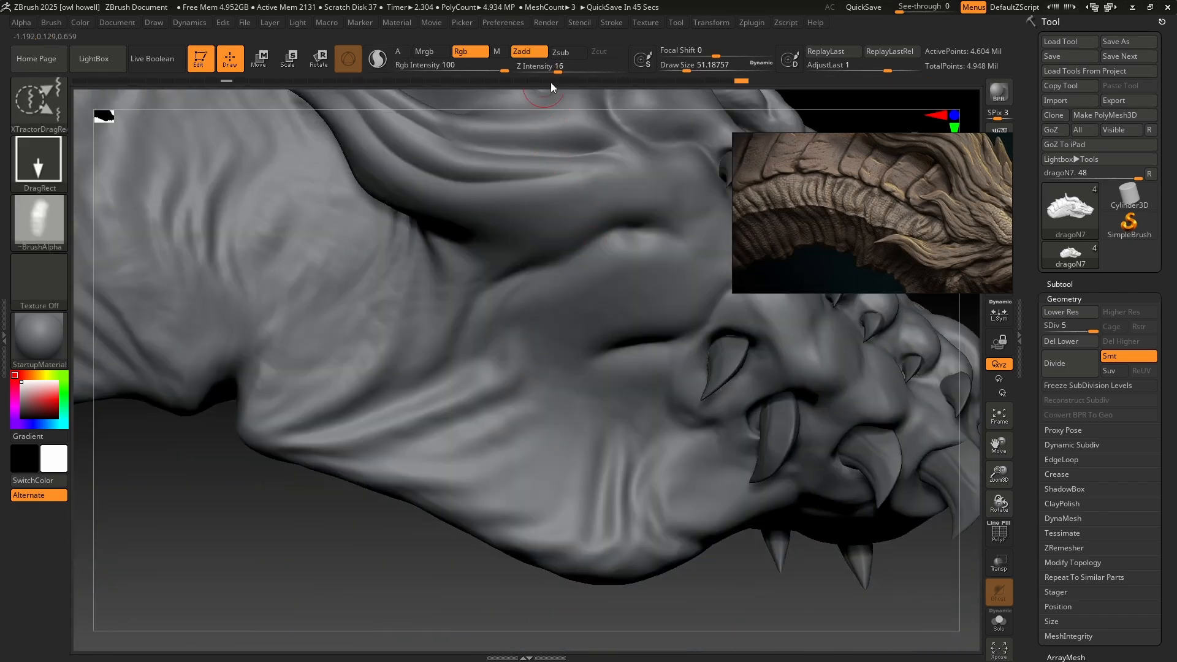
Set Z Intensity to 26 and stamp wrinkles over the loose skin below the lower jaw and behind the mouth corner.
left_click_drag(533, 467, 484, 536)
left_click_drag(435, 497, 334, 386)
left_click_drag(616, 520, 611, 555)
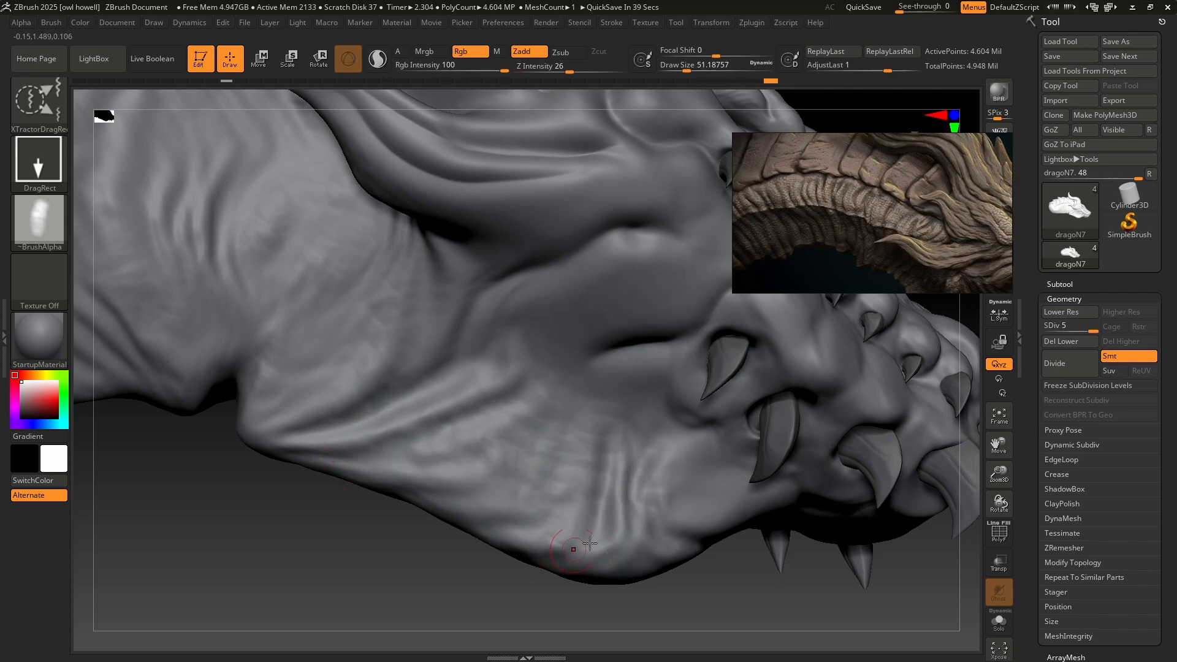
left_click_drag(630, 409, 601, 400)
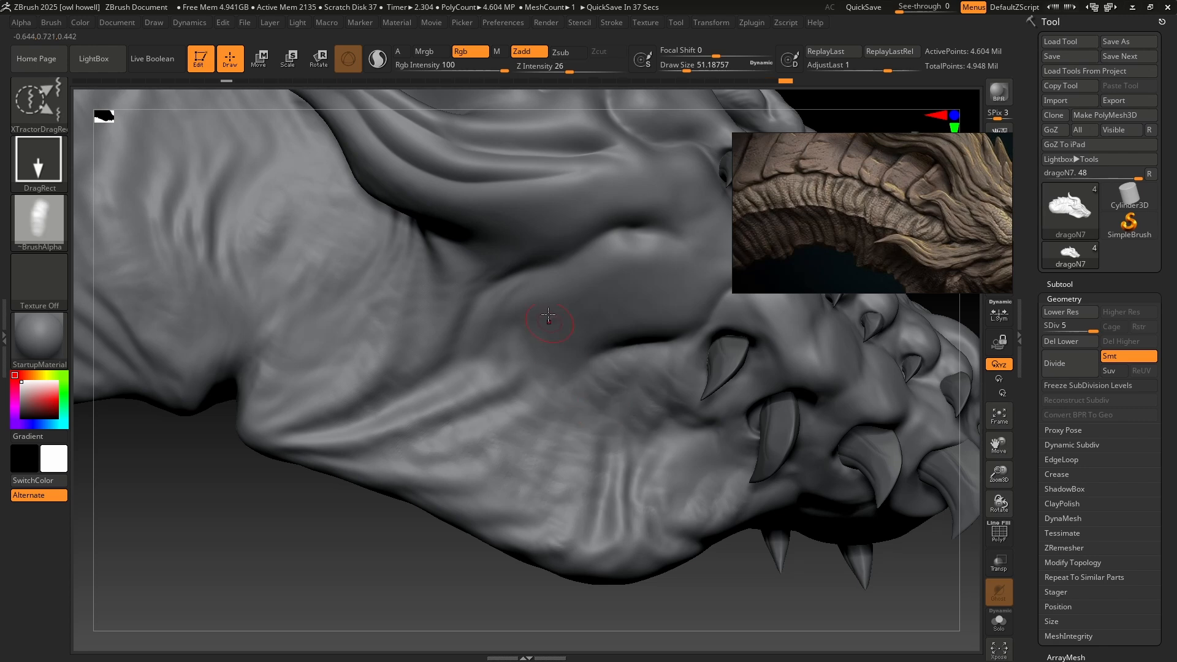
left_click_drag(440, 375, 442, 368)
left_click_drag(386, 275, 379, 257)
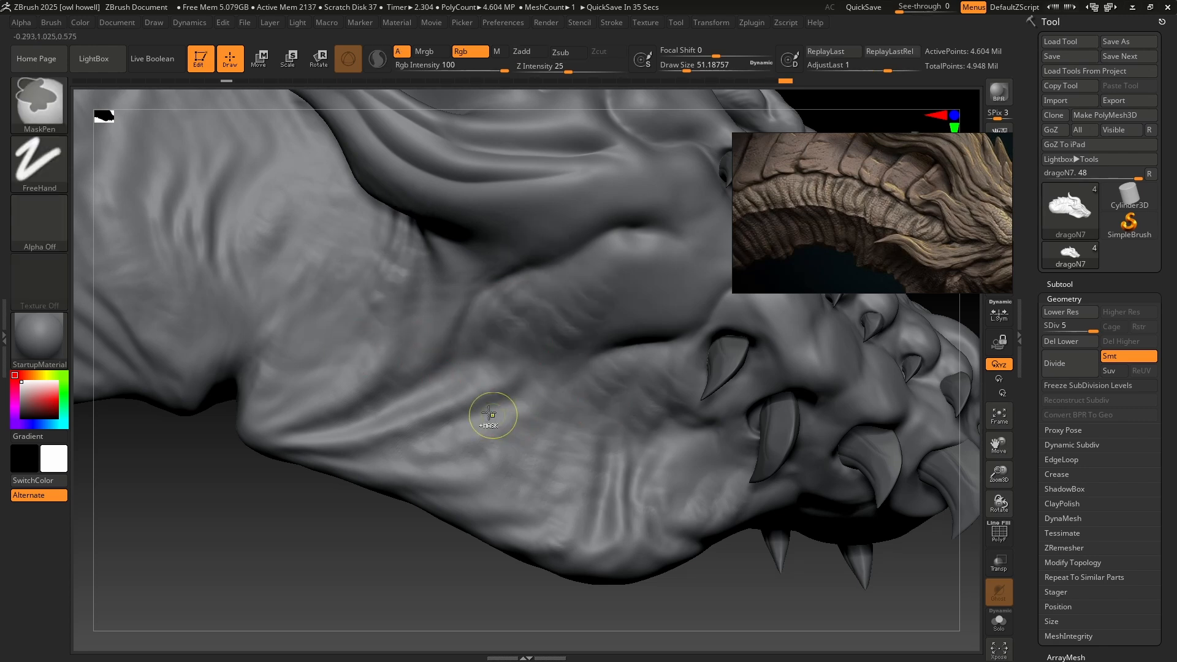
Stamp wrinkles across the middle and rear of the neck, undoing and repeating placements along the vertical folds.
mouse_move(490, 414)
right_mouse_down("ctrl")
mouse_move(469, 341)
mouse_move(471, 373)
mouse_move(522, 442)
mouse_move(658, 390)
right_mouse_up("ctrl")
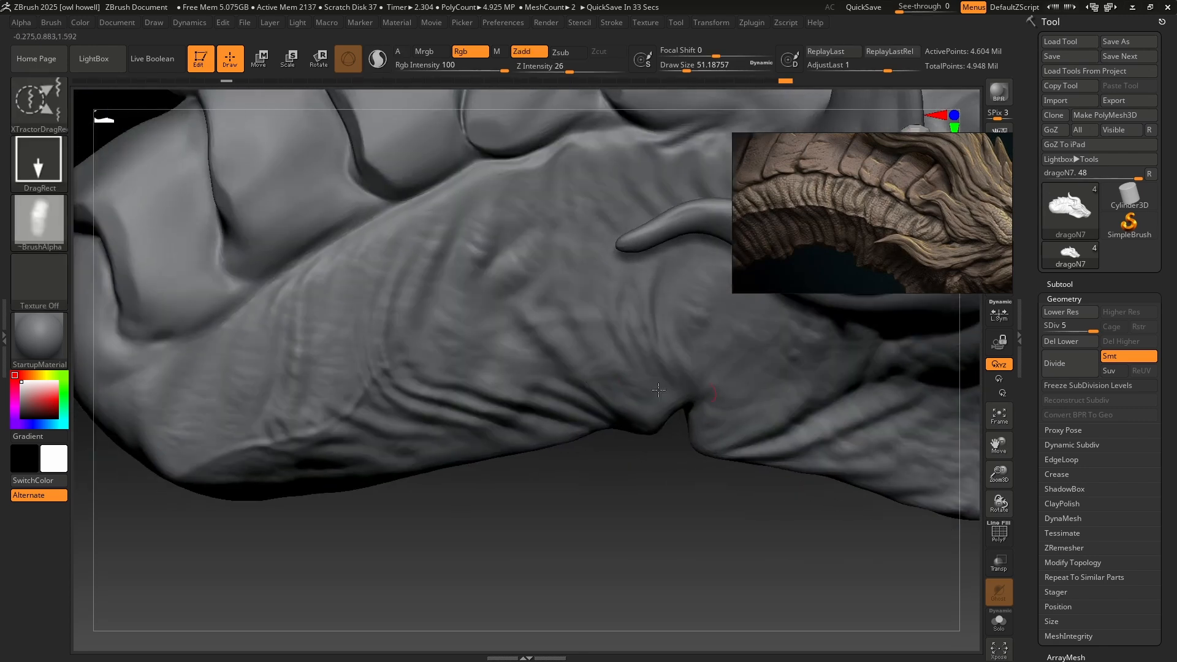
left_click_drag(311, 359, 343, 337)
key("ctrl+z")
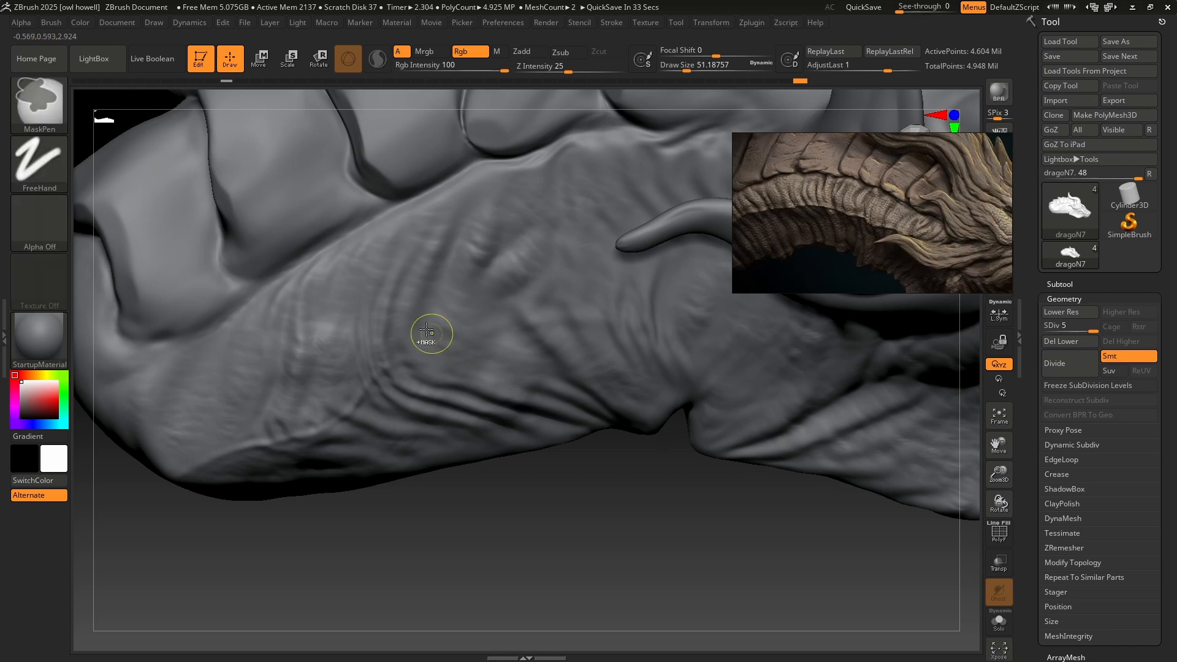
left_click_drag(581, 305, 539, 329)
key("ctrl+z")
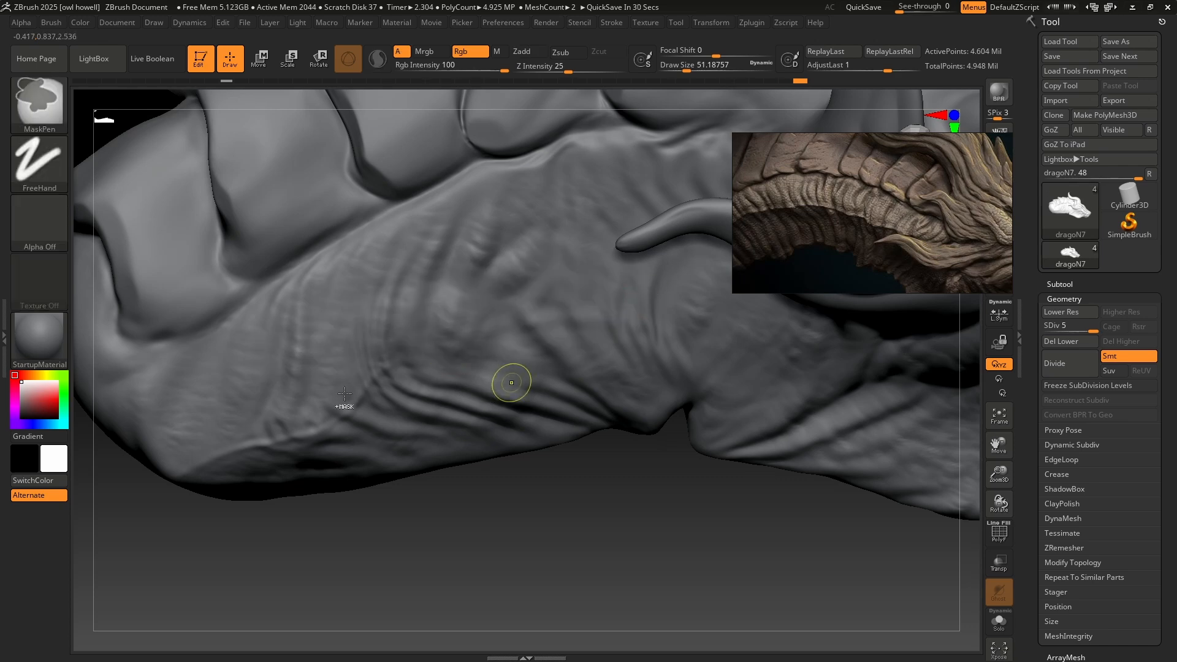
left_click_drag(219, 381, 314, 358)
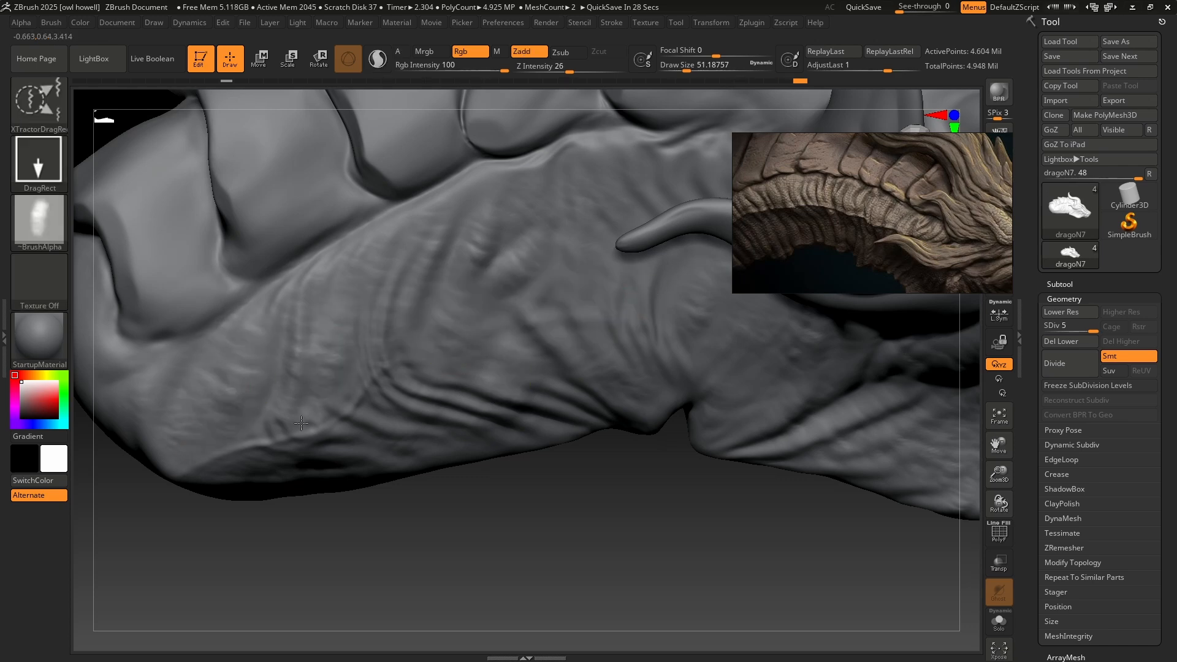
key("ctrl+z")
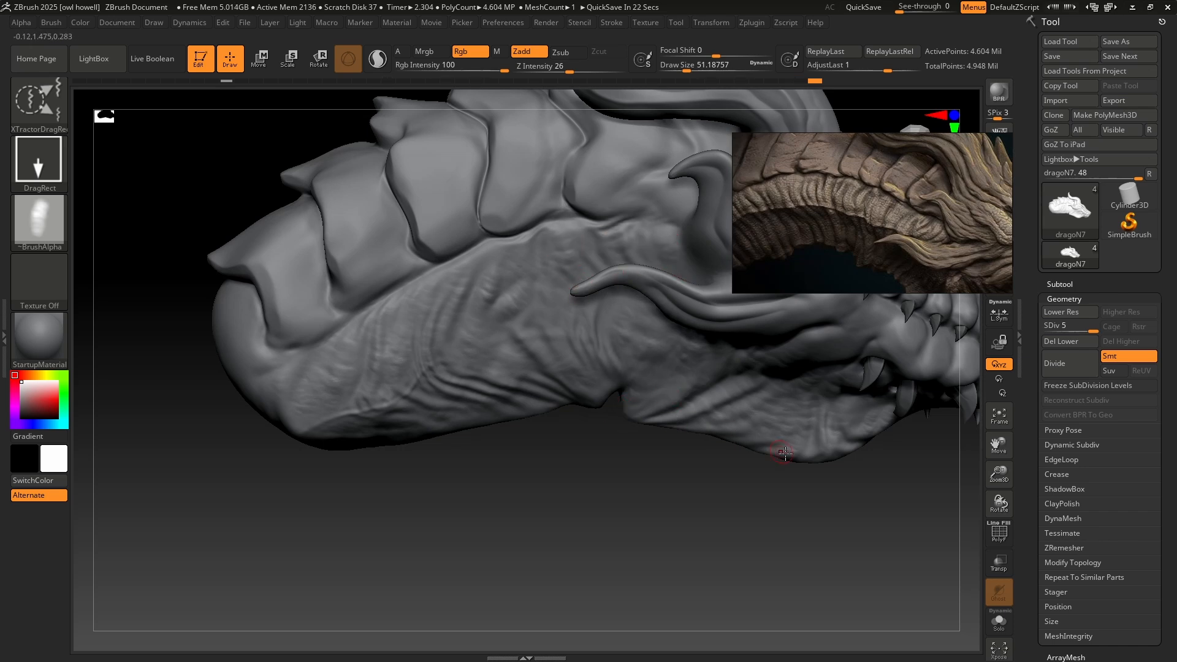
Examine the stamped wrinkles along the neck, throat and lower jaw, both close up and on the whole head.
key("ctrl+z")
key("ctrl+z")
key("ctrl+z")
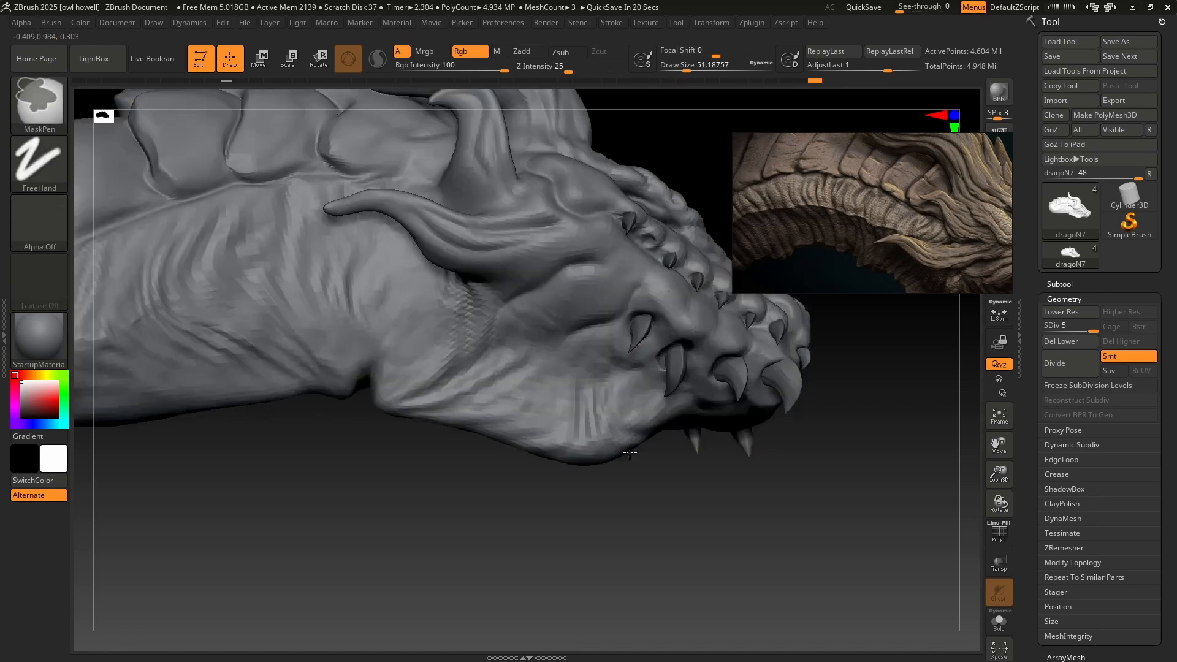
key("ctrl+z")
key("ctrl+z")
key("ctrl+z")
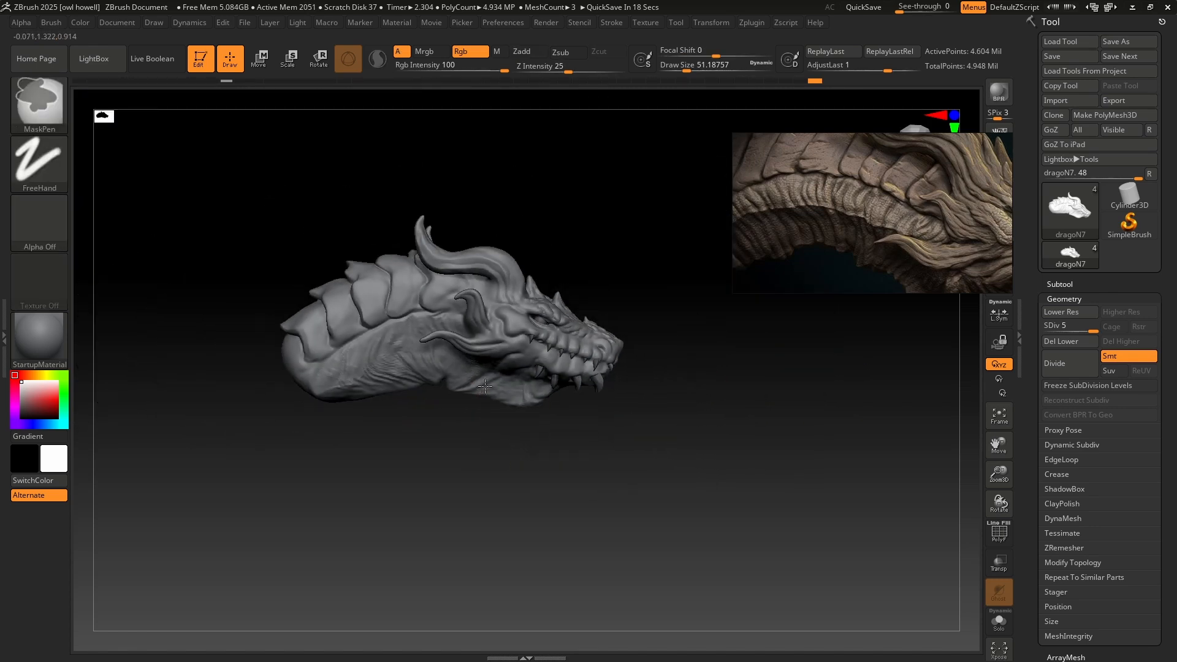
key("ctrl+z")
key("ctrl+z")
key("ctrl+z")
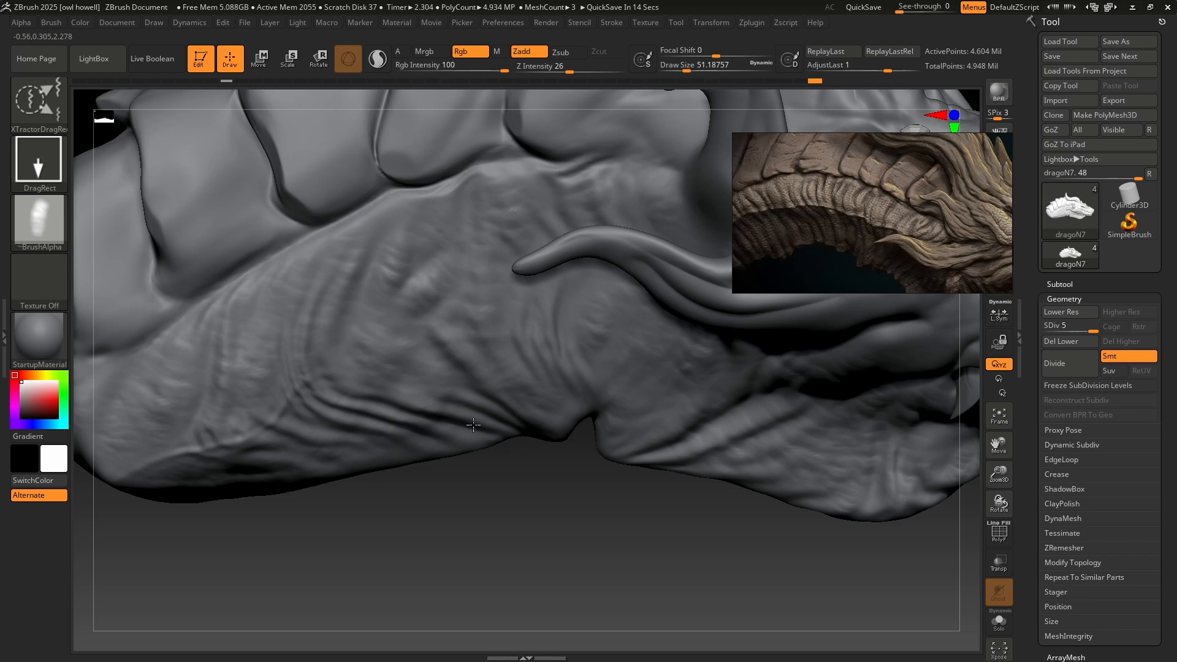
key("ctrl+z")
key("ctrl+z")
key("ctrl+z")
key("ctrl+z")
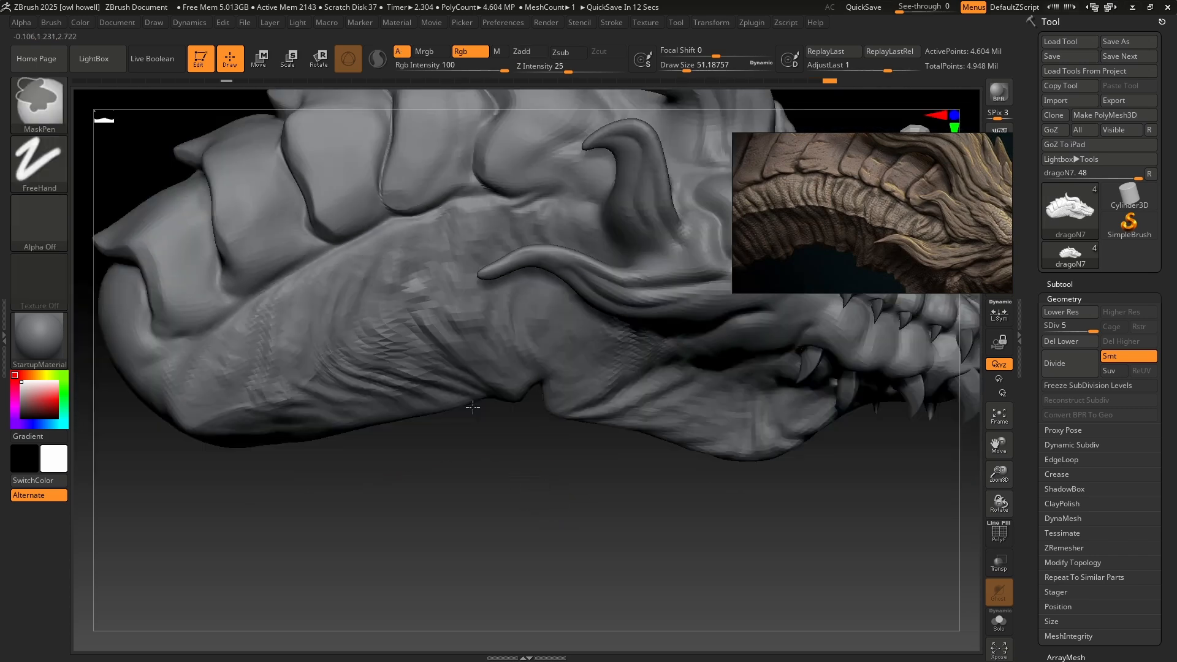
key("ctrl+z")
left_click_drag(520, 435, 490, 437)
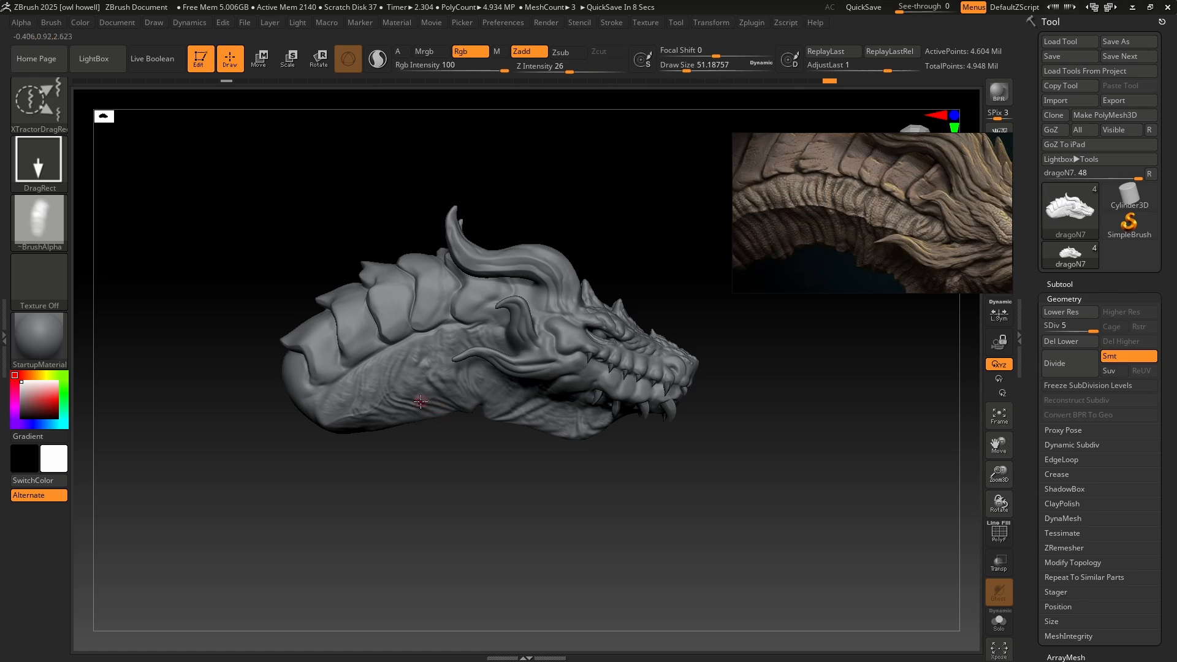
right_click_drag(420, 401, 427, 440)
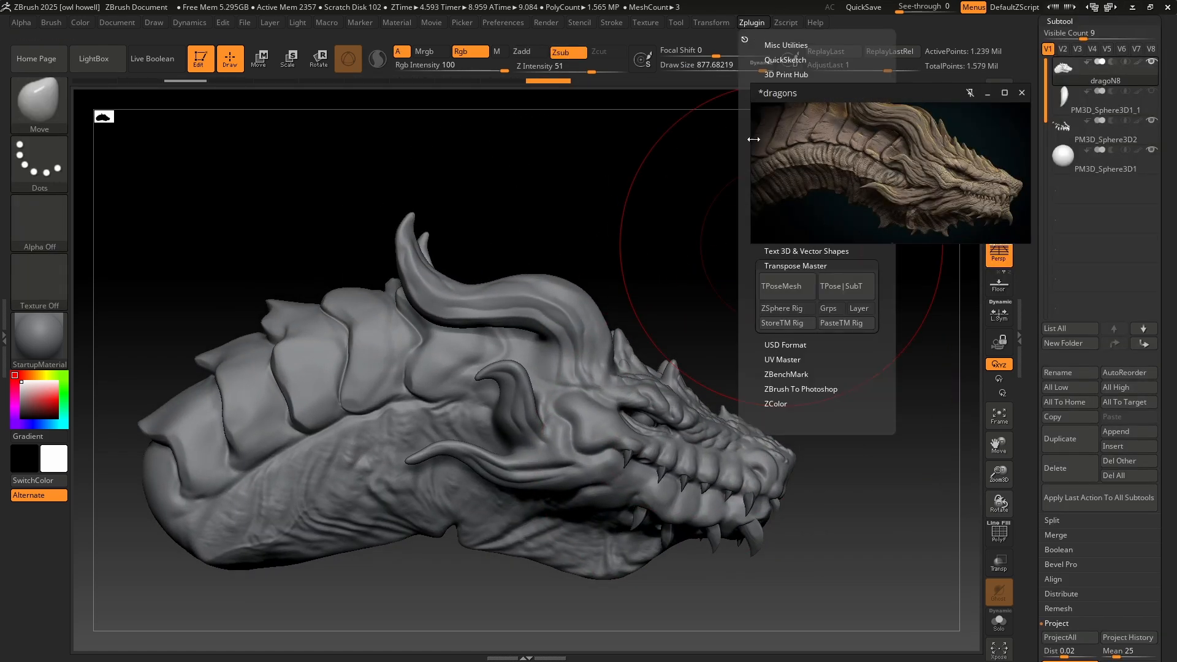
Combine the visible subtools into one low-resolution Transpose Master mesh and activate symmetry.
mouse_move(759, 27)
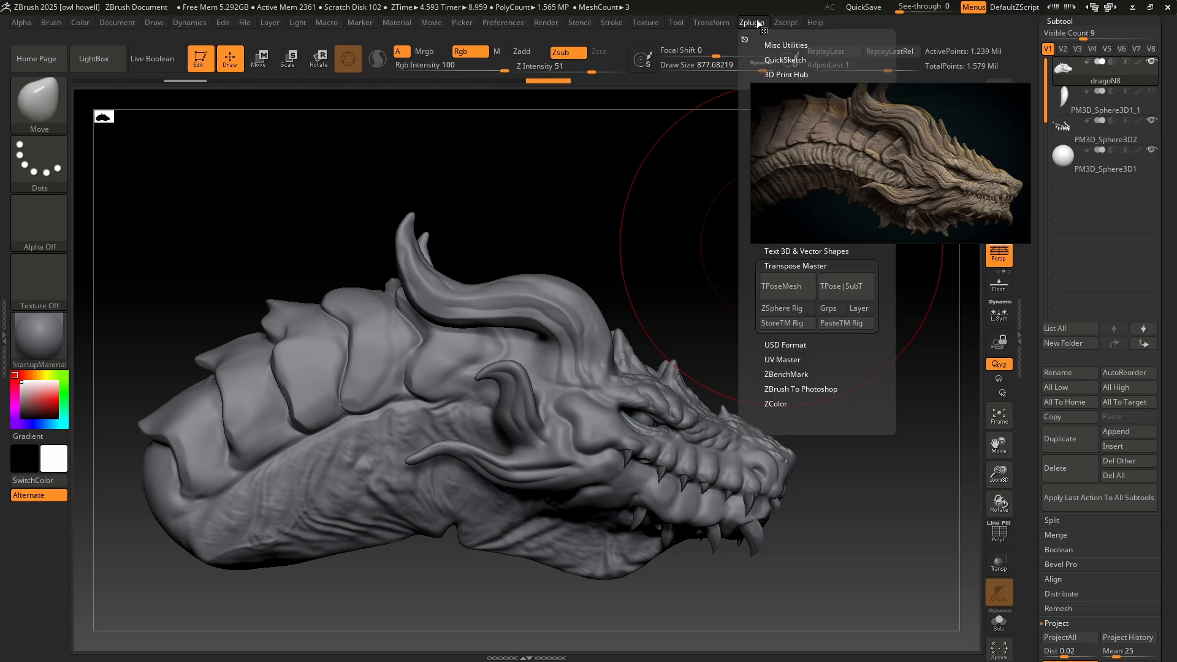
left_click(782, 286)
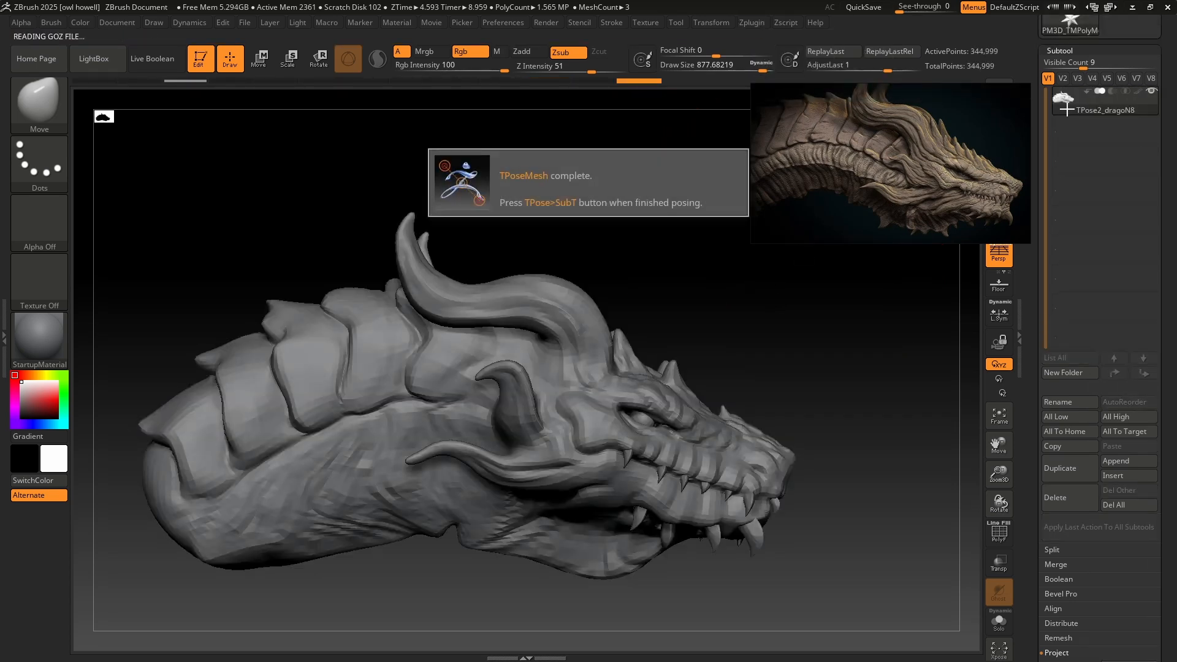
left_click_drag(791, 281, 680, 331)
mouse_move(711, 21)
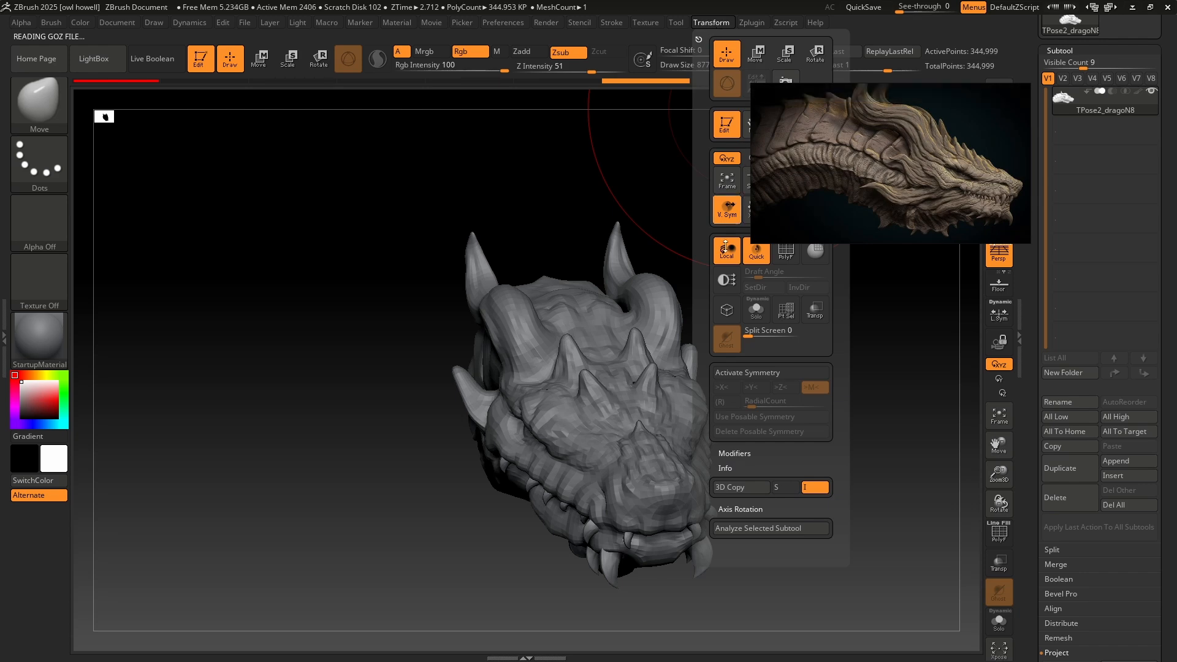
left_click(770, 372)
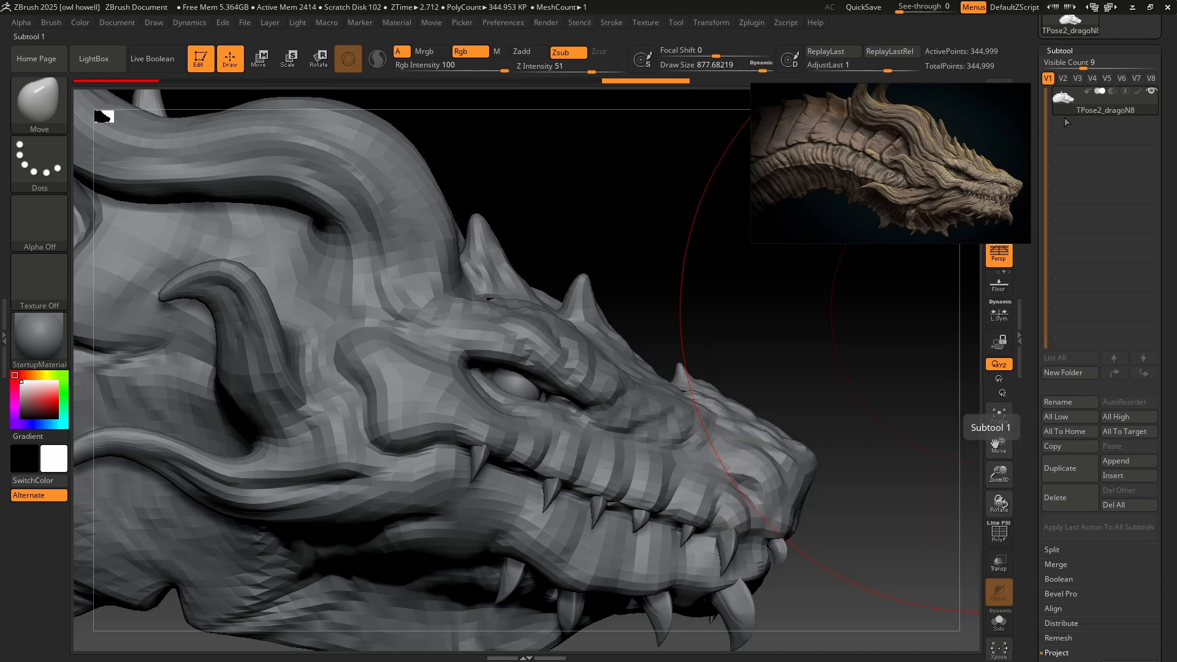
Try to reshape the mouth with the Move Topological brush at a draw size of about 525.
key("s")
left_click_drag(614, 470, 591, 465)
mouse_move(843, 349)
right_mouse_down("ctrl")
mouse_move(849, 392)
mouse_move(852, 311)
right_mouse_up("ctrl")
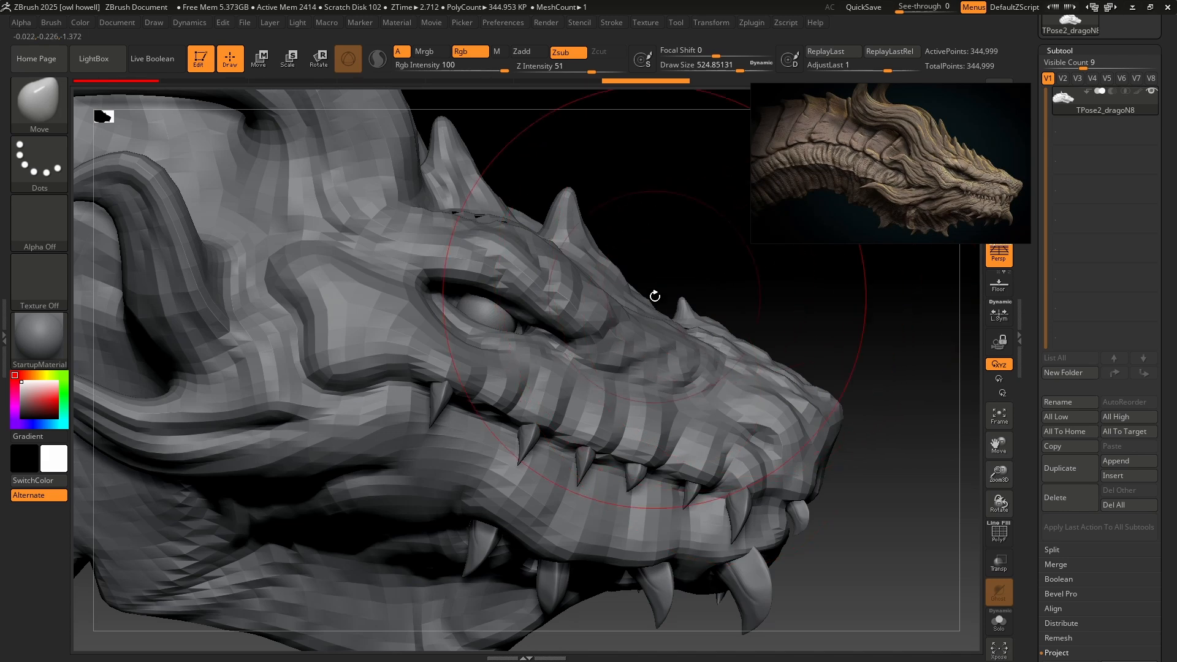
left_click(40, 103)
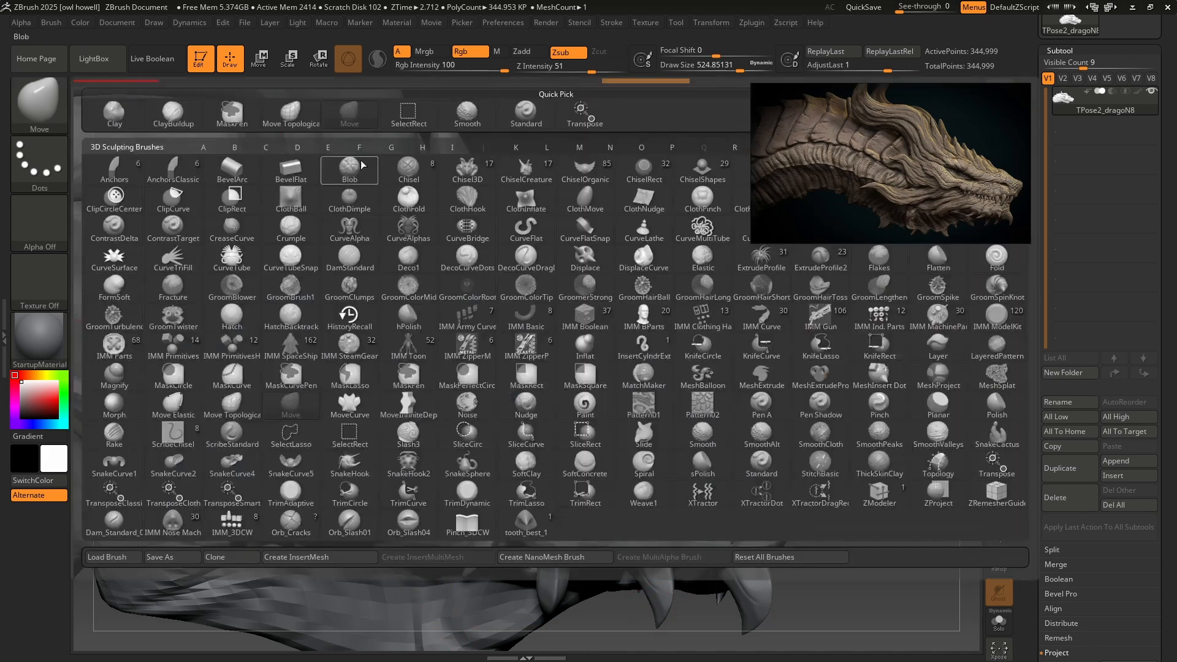
left_click(301, 116)
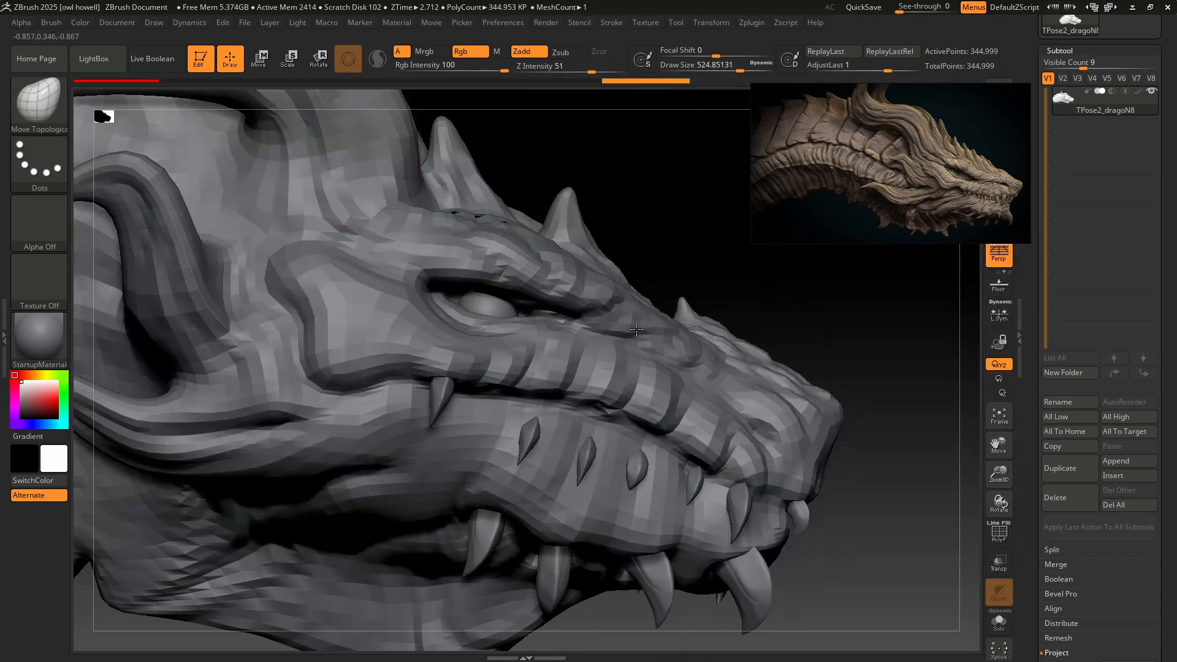
left_click_drag(593, 554, 597, 418)
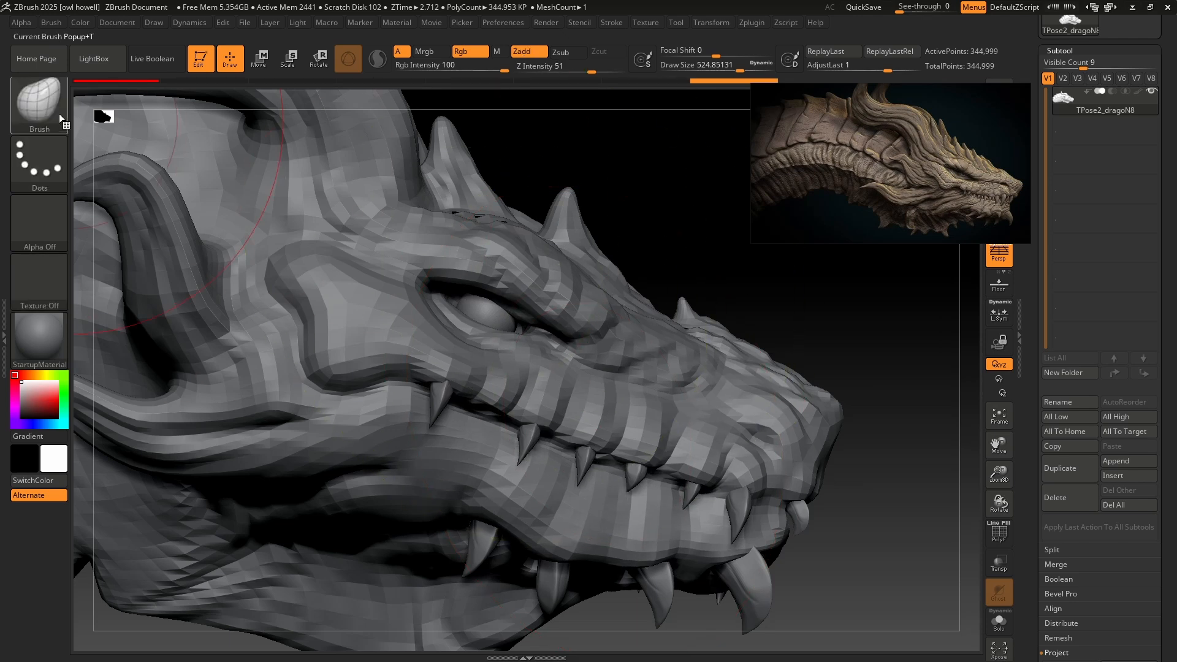
Switch to the Move brush at a draw size of about 393, reshape the eye area and lower the upper lip over the teeth.
left_click(38, 104)
left_click(347, 111)
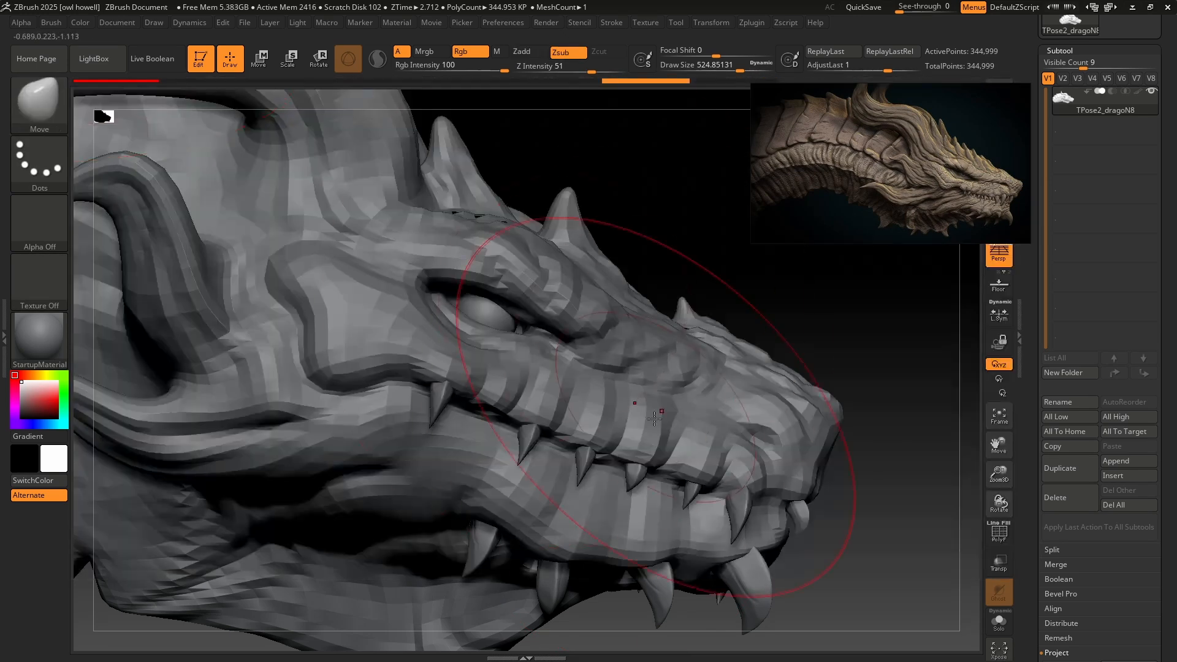
key("s")
mouse_move(587, 429)
left_mouse_down()
mouse_move(651, 195)
mouse_move(616, 405)
left_mouse_up()
mouse_move(509, 307)
left_mouse_down()
mouse_move(932, 382)
mouse_move(546, 319)
mouse_move(552, 297)
left_mouse_up()
key("ctrl+z")
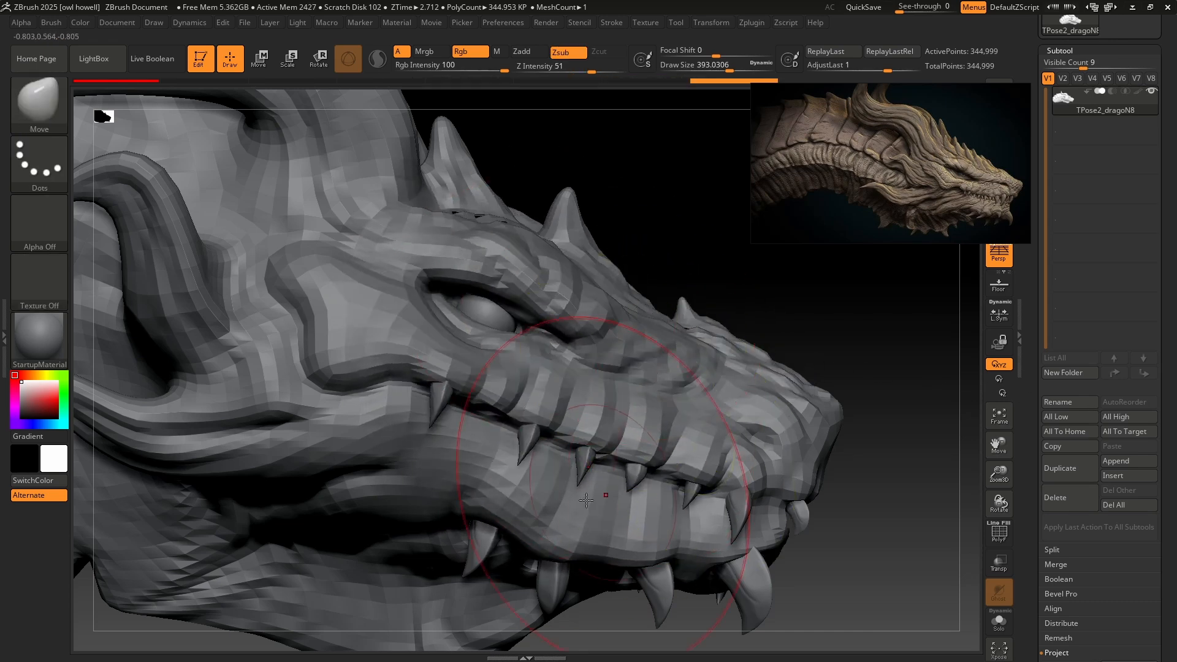
key("ctrl+z")
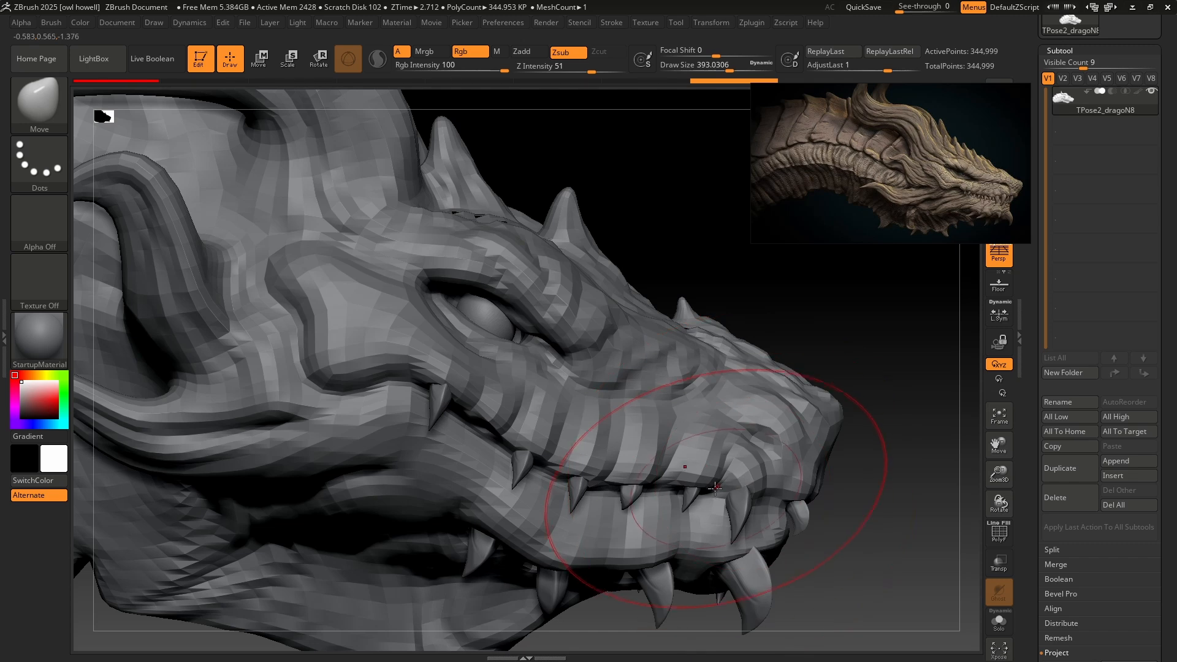
left_click_drag(714, 488, 708, 467)
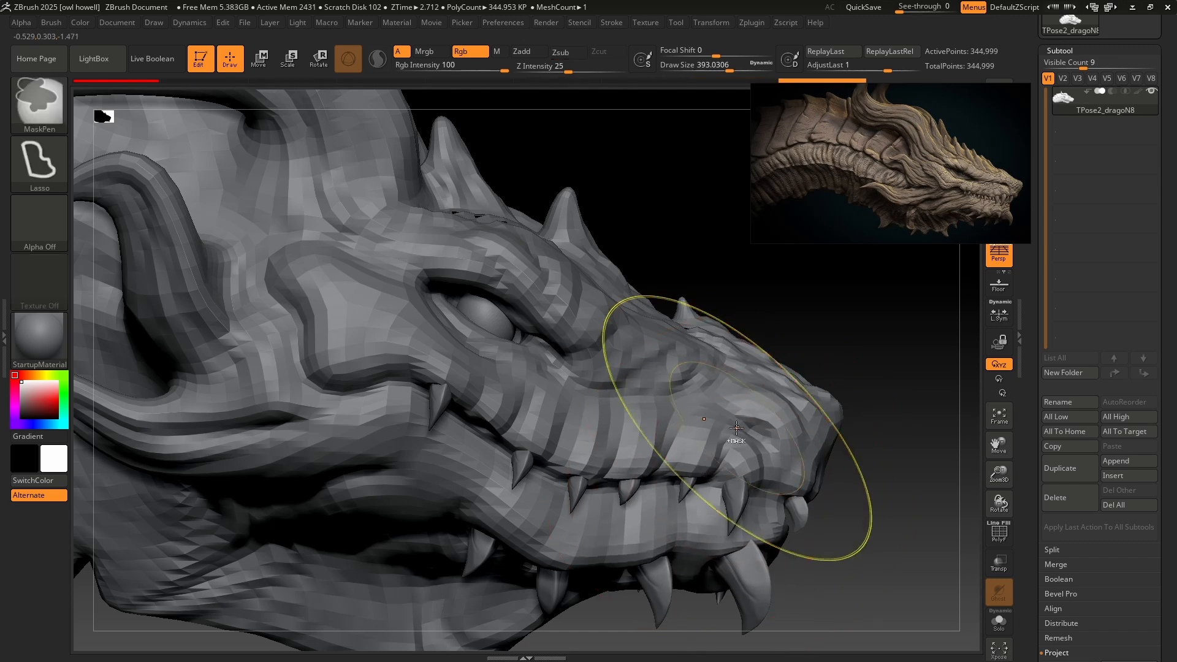
mouse_move(740, 429)
right_mouse_down("ctrl")
mouse_move(789, 384)
mouse_move(658, 389)
mouse_move(767, 383)
right_mouse_up("ctrl")
Undo and redo the recent face moves to compare the head's profile before and after.
key("ctrl+z")
key("ctrl+z")
key("ctrl+z")
key("ctrl+z")
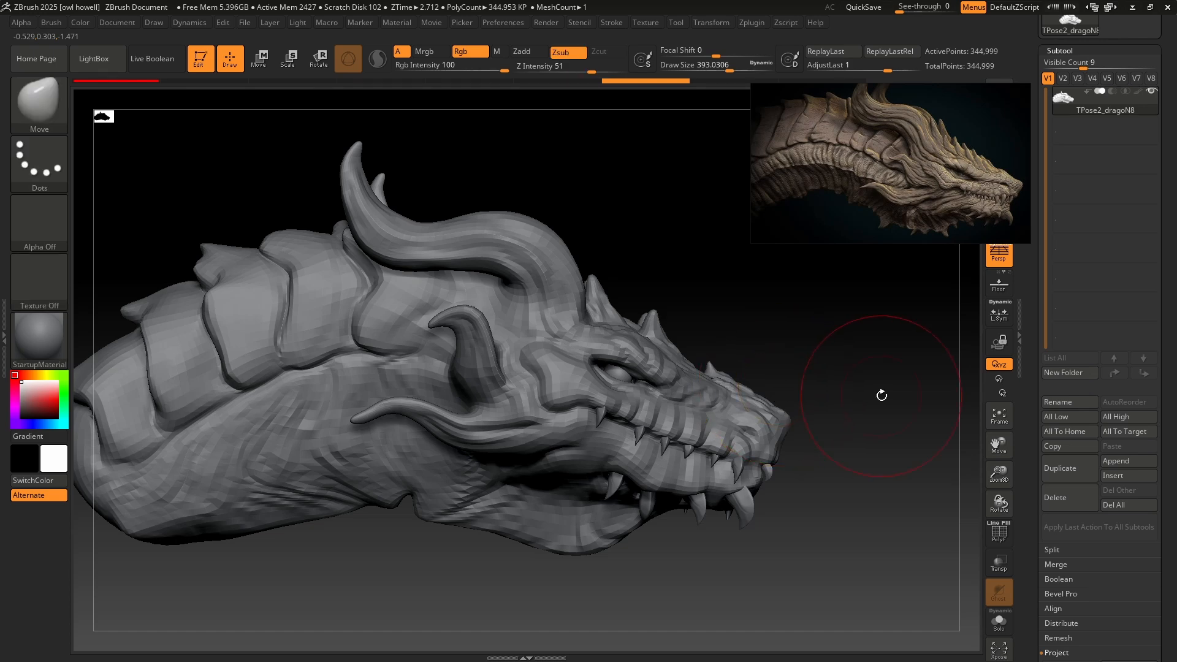
key("ctrl+shift+z")
key("ctrl+shift+z")
key("ctrl+shift+z")
key("ctrl+shift+z")
Reduce the Move brush's draw size to about 197 and pull the rear edge of the cheek ridge back and up.
right_click_drag(704, 427, 539, 412, "ctrl")
left_click_drag(518, 403, 531, 400, "alt")
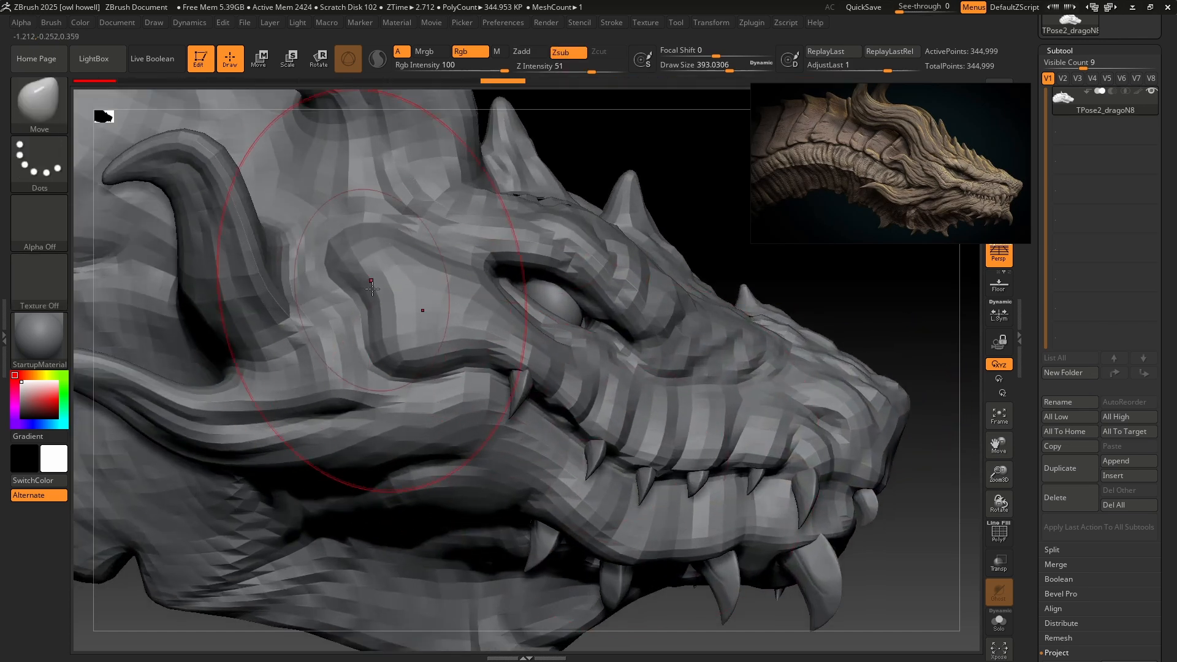
key("s")
left_click_drag(347, 250, 348, 250)
left_click_drag(345, 273, 351, 260)
left_click_drag(363, 311, 383, 298)
left_click_drag(339, 247, 327, 227)
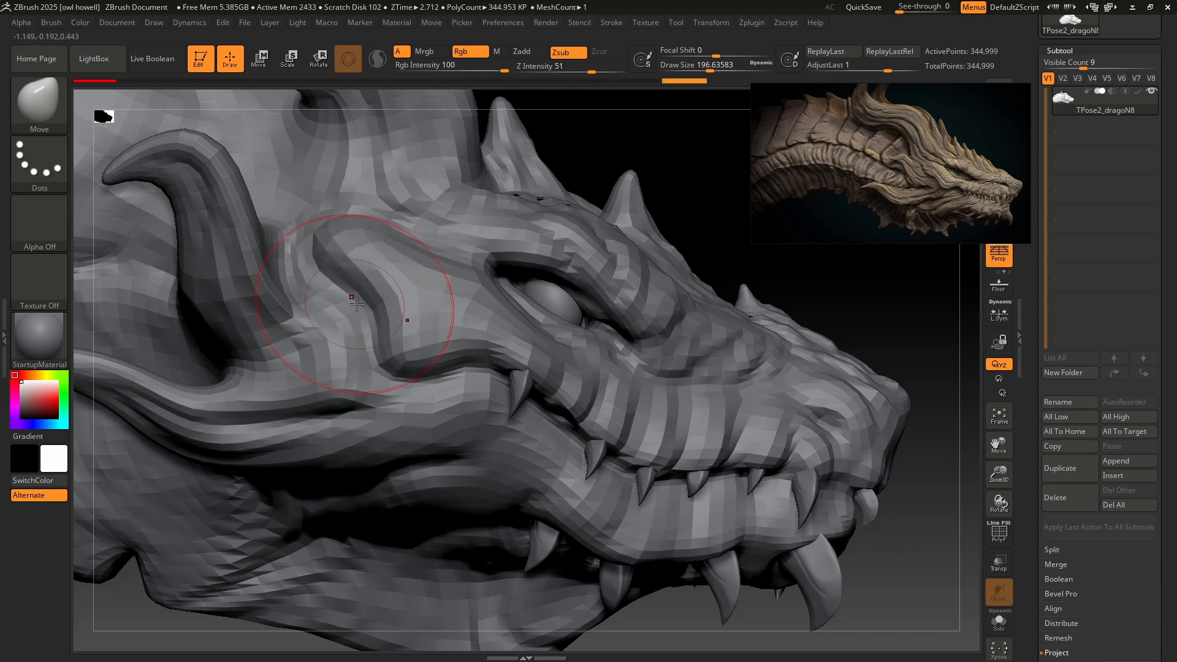
Refine the cheek ridge and the area toward the mouth corner with the Move brush at a draw size of about 251.
right_click_drag(367, 307, 504, 299, "ctrl")
mouse_move(554, 410)
right_mouse_down("alt")
mouse_move(579, 436)
mouse_move(520, 352)
mouse_move(370, 333)
right_mouse_up("alt")
left_click_drag(365, 363, 368, 350)
mouse_move(368, 351)
right_mouse_down("ctrl")
mouse_move(463, 305)
mouse_move(420, 376)
right_mouse_up("ctrl")
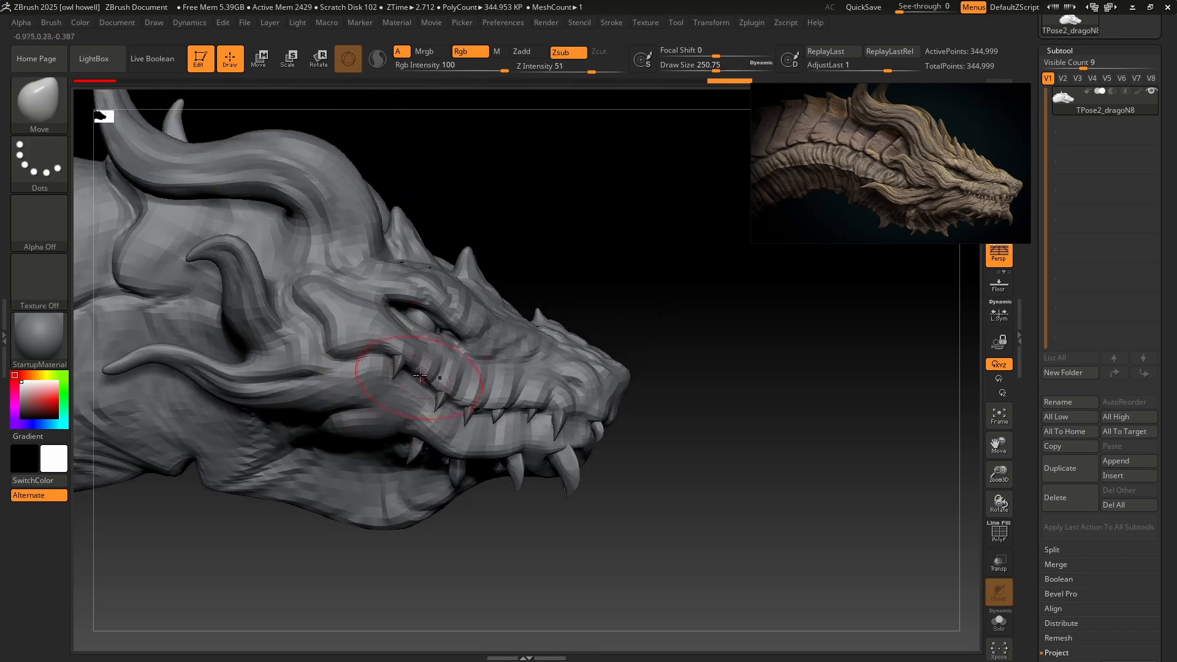
Set the Move brush's draw size to about 331 and pull the brow ridge above the eye upward.
mouse_move(584, 347)
right_mouse_down()
mouse_move(478, 347)
mouse_move(491, 356)
mouse_move(578, 320)
mouse_move(572, 368)
right_mouse_up()
right_click_drag(571, 367, 490, 362, "alt")
key("s")
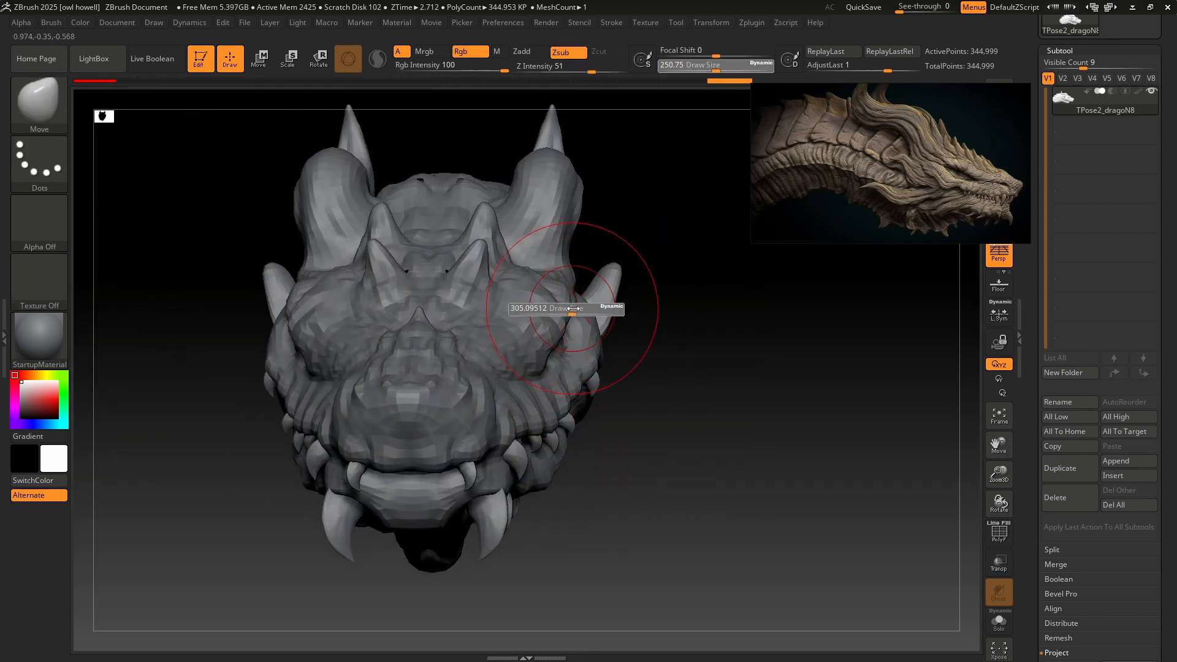
right_click_drag(587, 331, 581, 320)
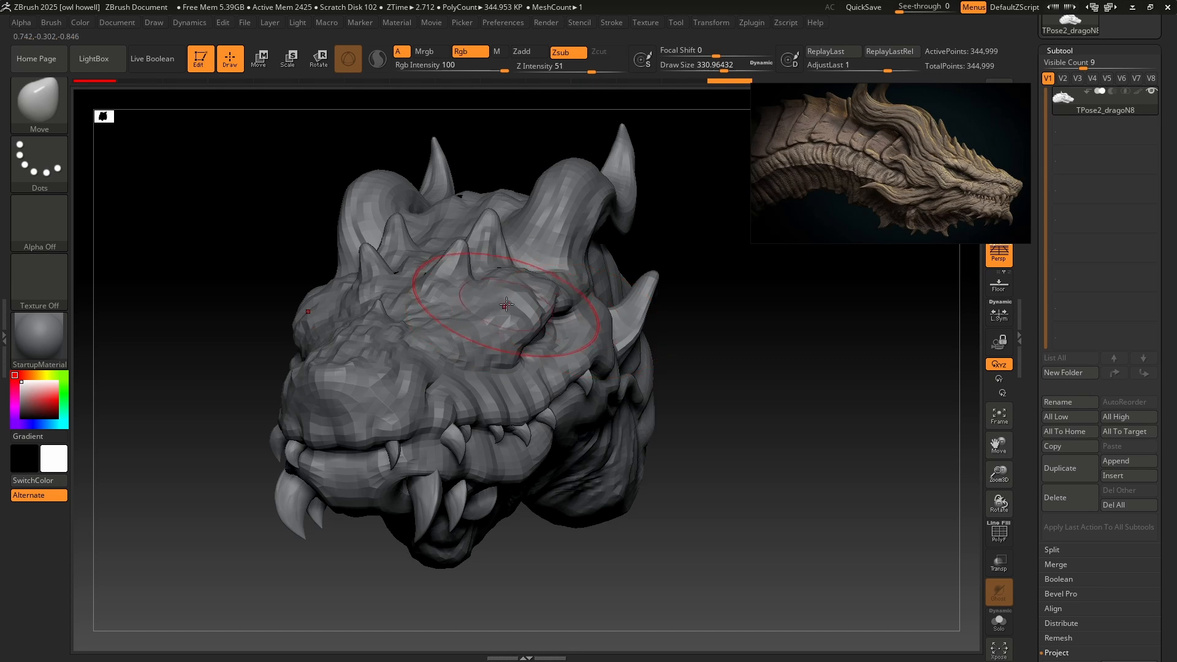
right_click_drag(508, 295, 491, 270)
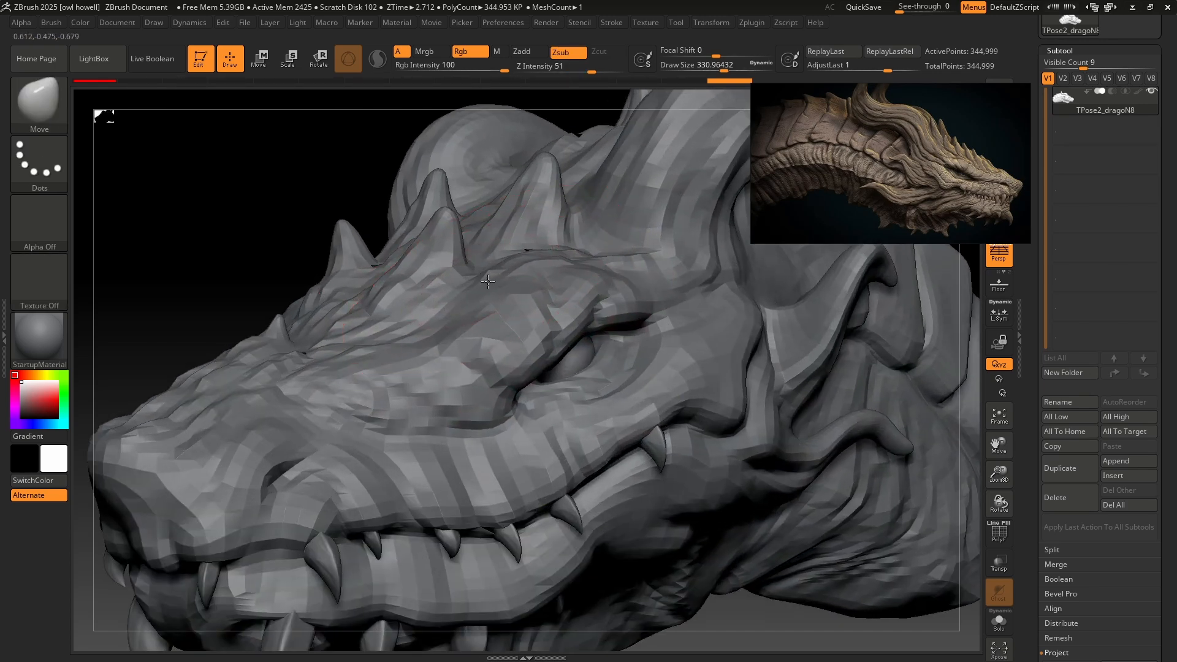
left_click_drag(488, 281, 458, 245)
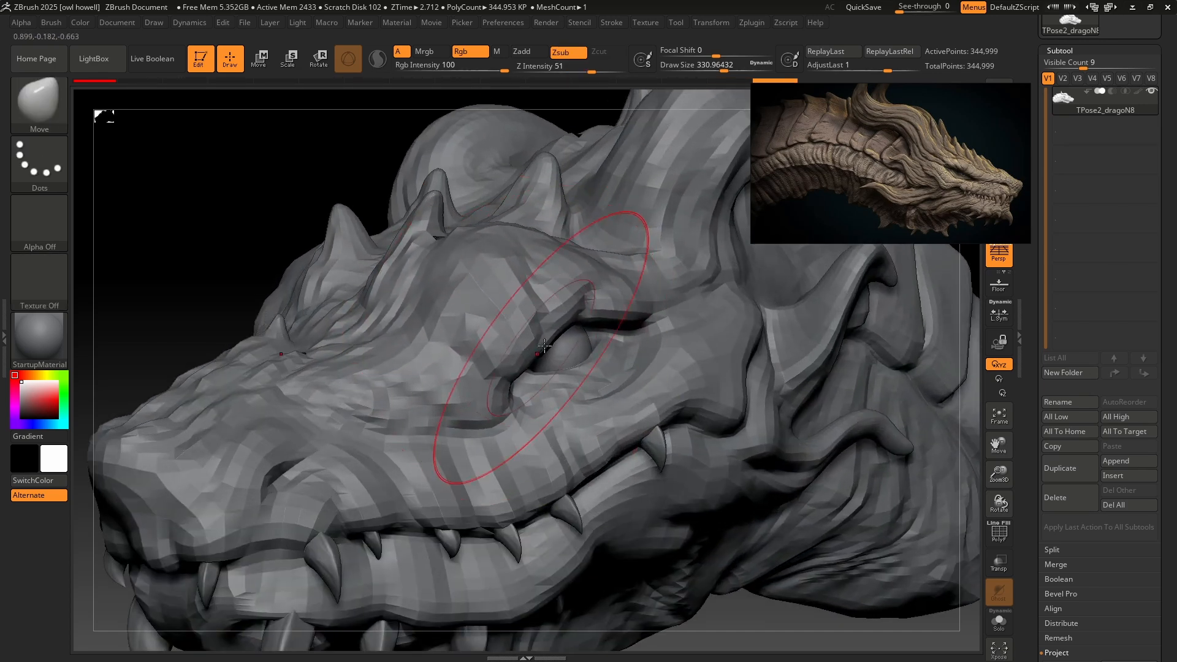
Pull the brow edge above the eye upward with the Move brush and undo the last stroke.
right_click_drag(544, 346, 575, 306)
mouse_move(574, 306)
right_mouse_down()
mouse_move(674, 310)
mouse_move(801, 381)
mouse_move(787, 326)
right_mouse_up()
key("ctrl+z")
right_click_drag(705, 319, 733, 366, "ctrl")
mouse_move(754, 404)
right_mouse_down("ctrl")
mouse_move(751, 372)
mouse_move(692, 347)
right_mouse_up("ctrl")
Set the draw size to about 629 and switch to the Move Elastic brush.
key("s")
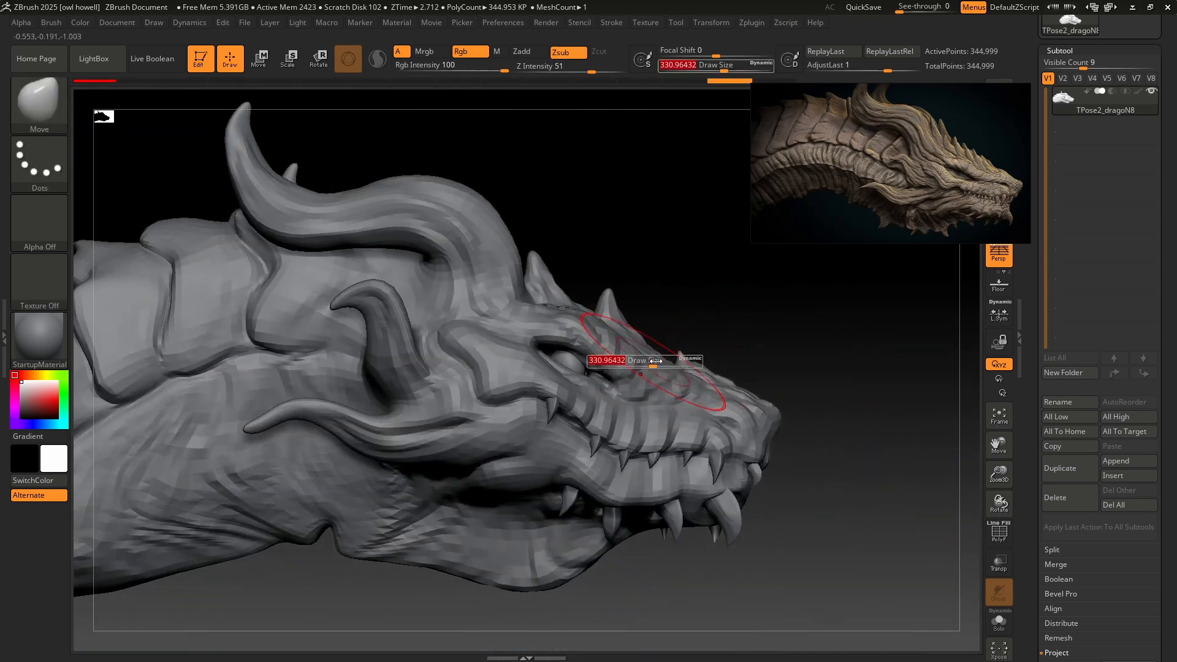
left_click_drag(652, 360, 675, 359)
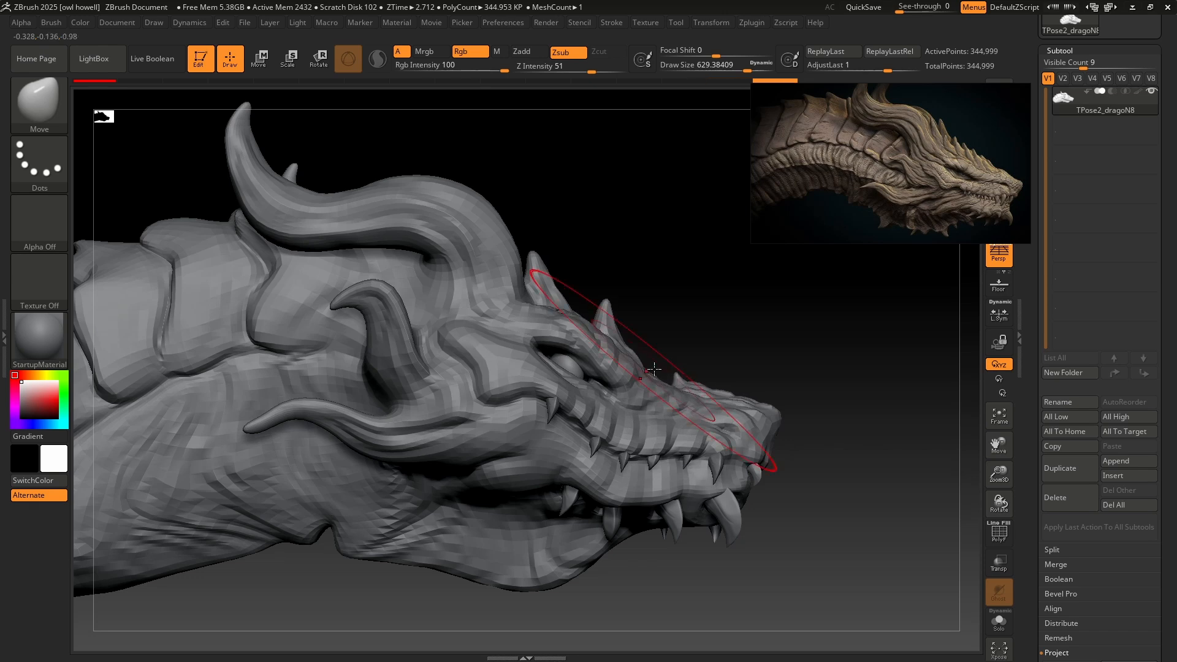
left_click(68, 117)
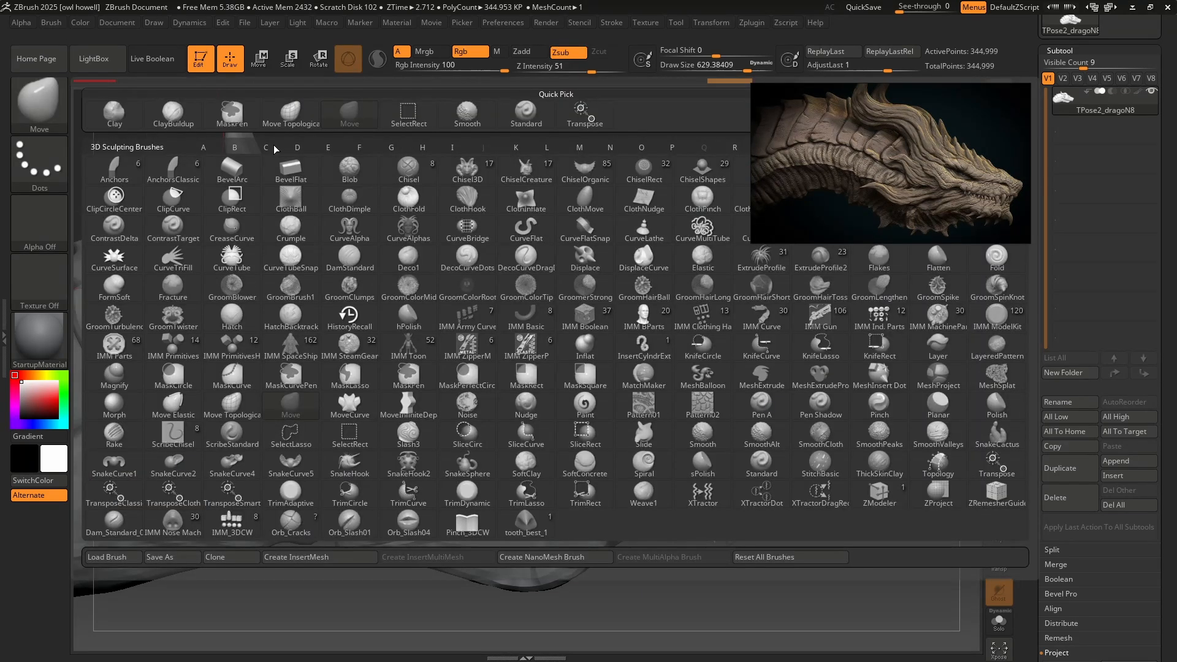
key("m")
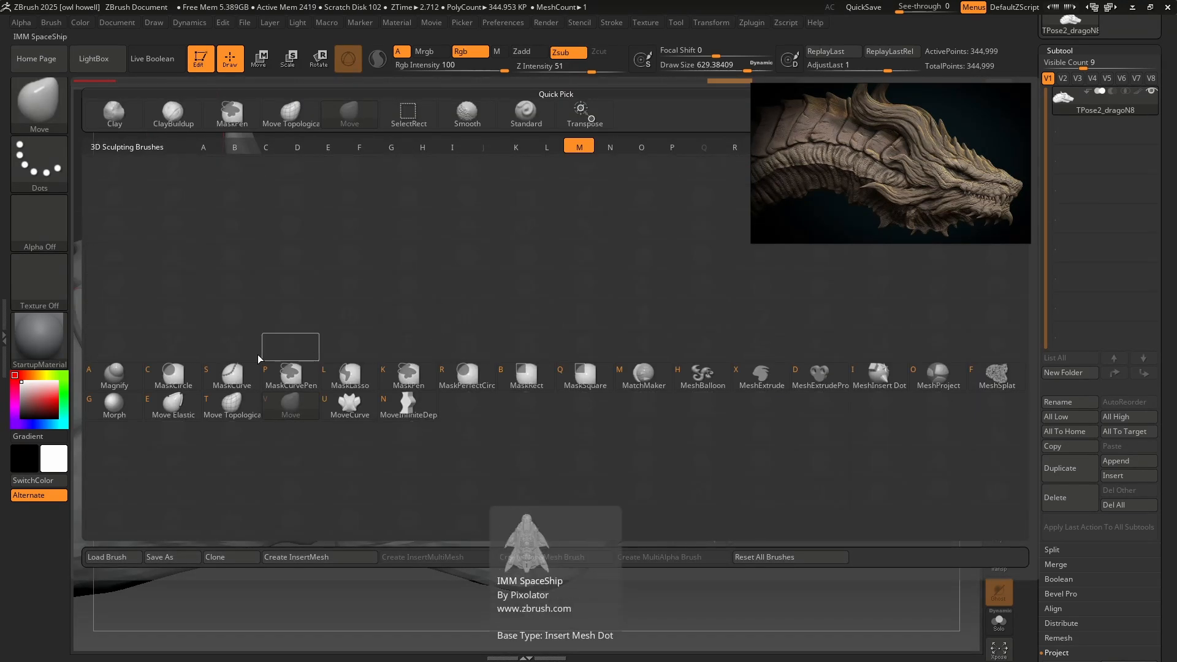
left_click(173, 405)
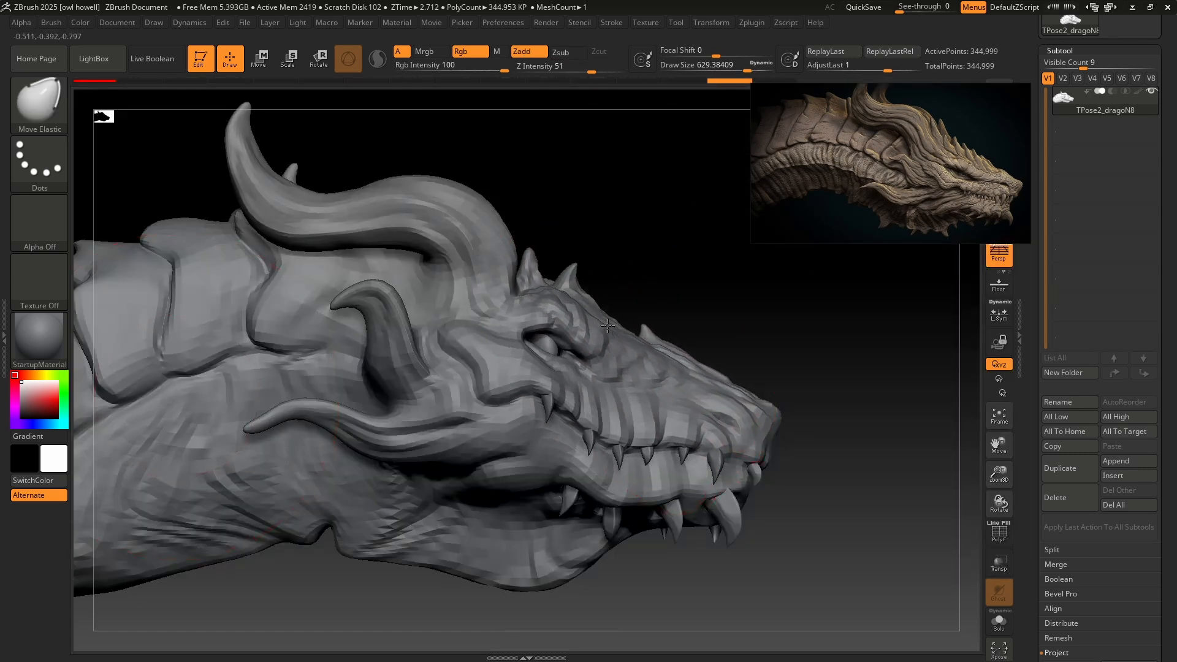
Try to reshape the bridge and tip of the snout with the Move Elastic brush and undo the strokes.
left_click_drag(640, 320, 627, 352)
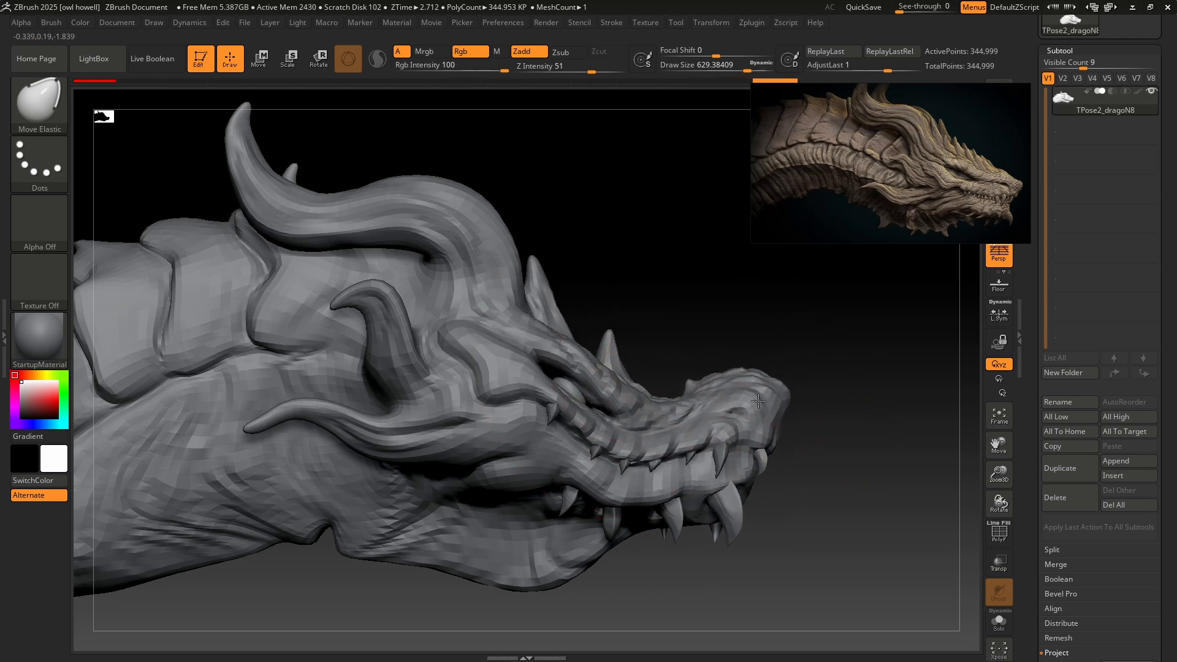
mouse_move(769, 380)
left_mouse_down()
mouse_move(696, 373)
mouse_move(754, 349)
left_mouse_up()
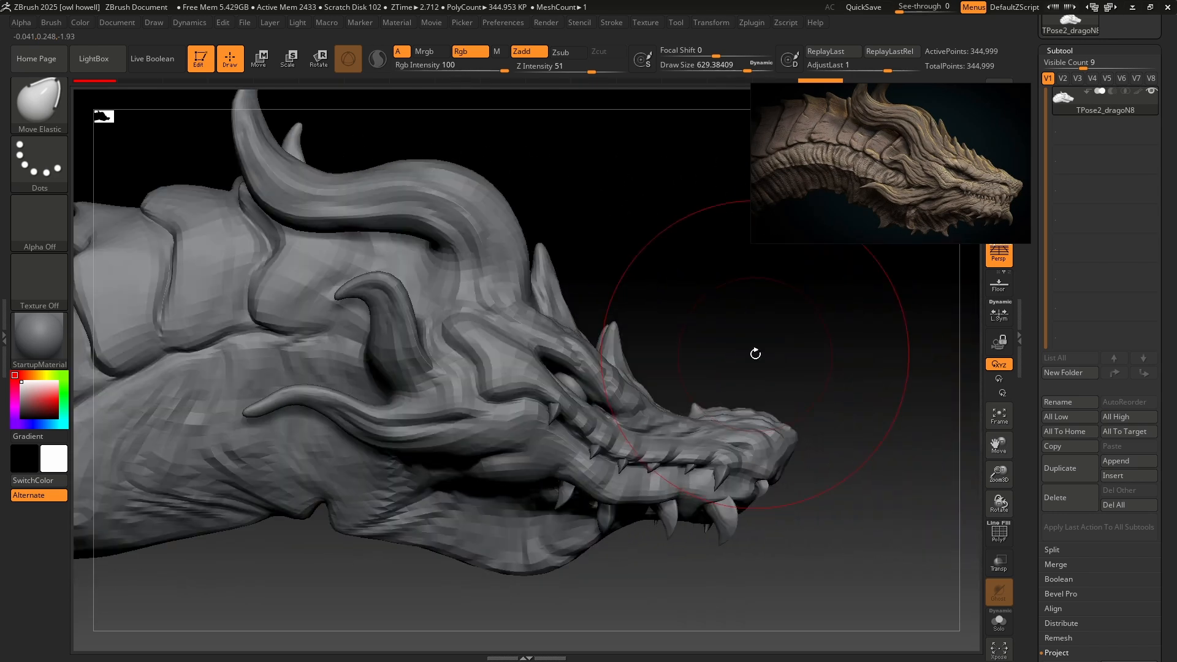
key("ctrl")
key("ctrl+z")
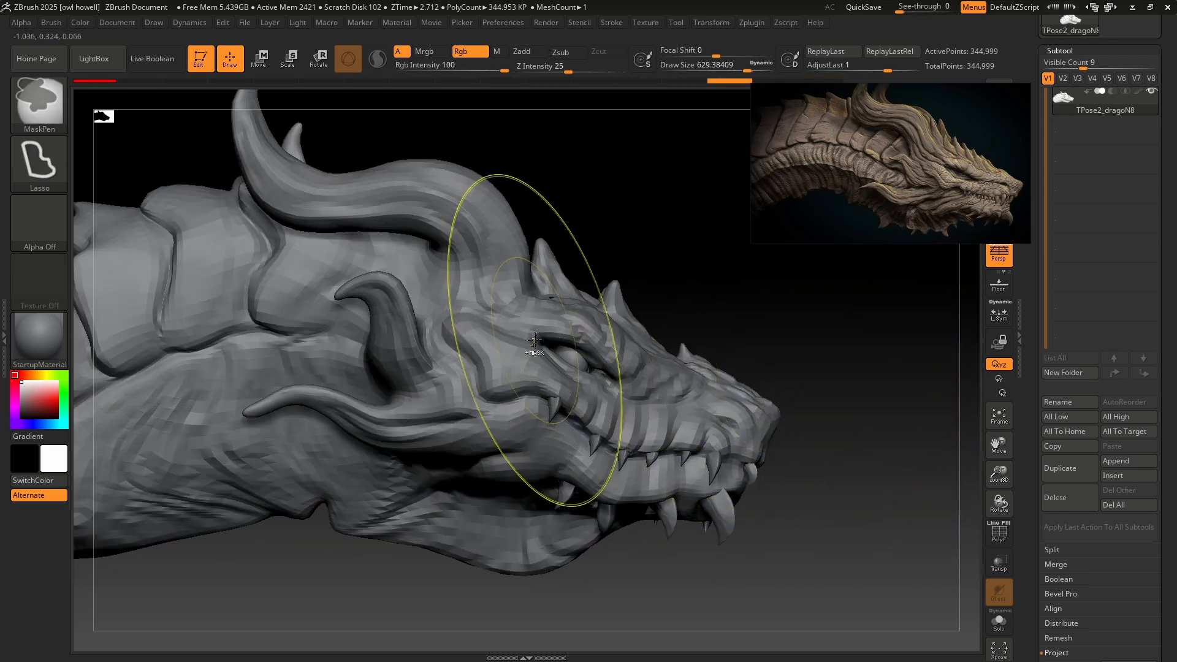
Set the Move Elastic brush's draw size to about 430 and pull the tip of the nose forward and up.
right_click_drag(543, 341, 559, 411, "ctrl")
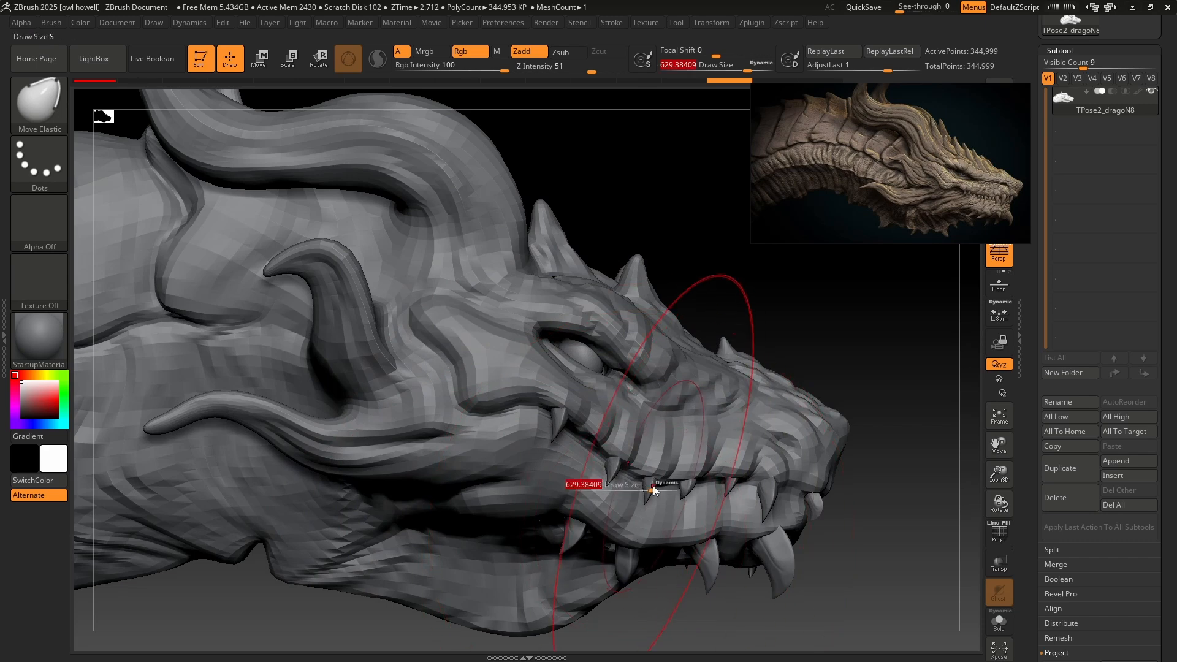
mouse_move(654, 489)
left_mouse_down()
mouse_move(640, 474)
mouse_move(668, 447)
left_mouse_up()
key("ctrl+z")
mouse_move(751, 406)
right_mouse_down()
mouse_move(539, 444)
mouse_move(536, 432)
mouse_move(739, 411)
mouse_move(811, 333)
mouse_move(620, 347)
right_mouse_up()
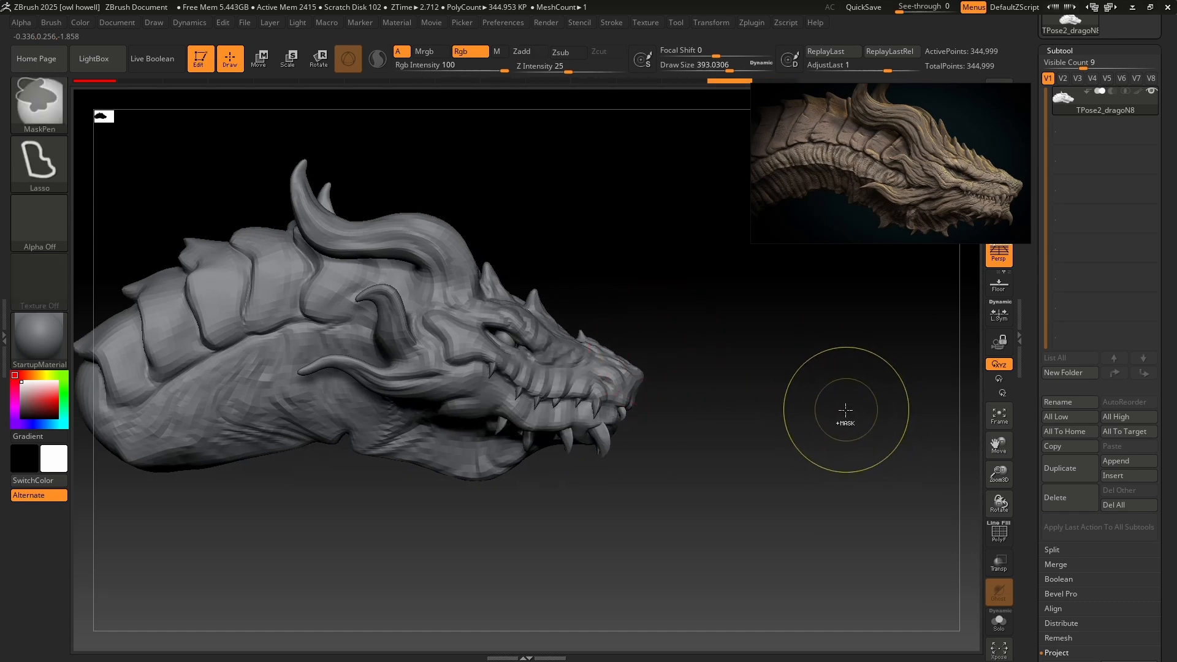
mouse_move(830, 410)
right_mouse_down("ctrl")
mouse_move(790, 454)
mouse_move(587, 330)
right_mouse_up("ctrl")
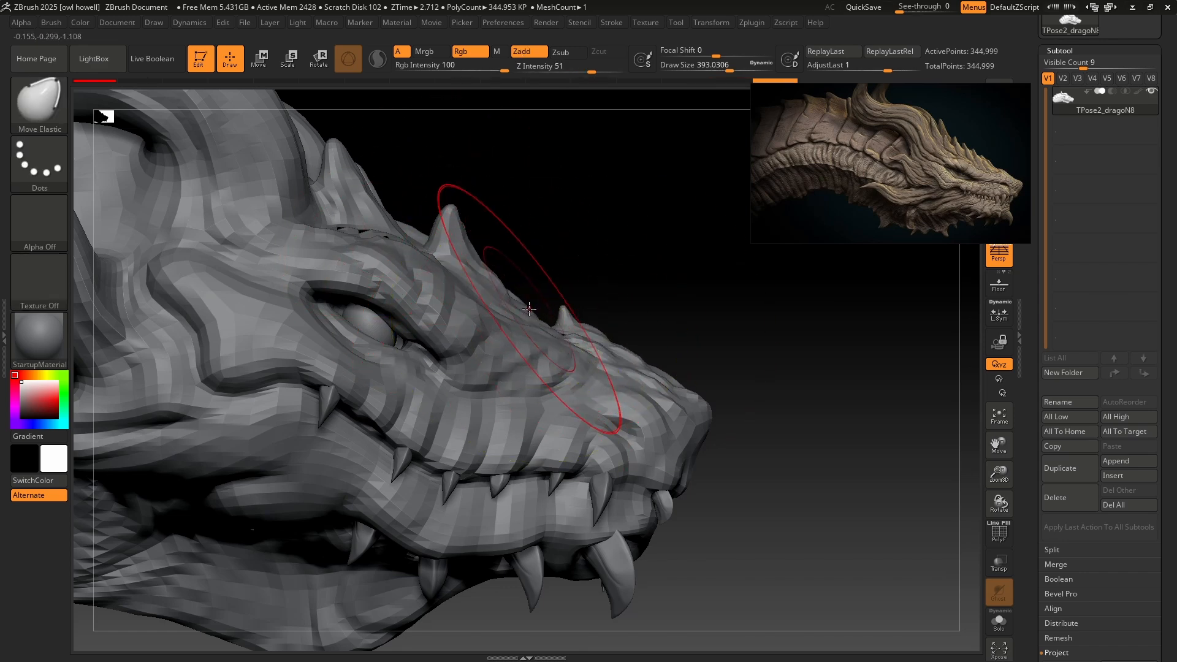
key("bracketright")
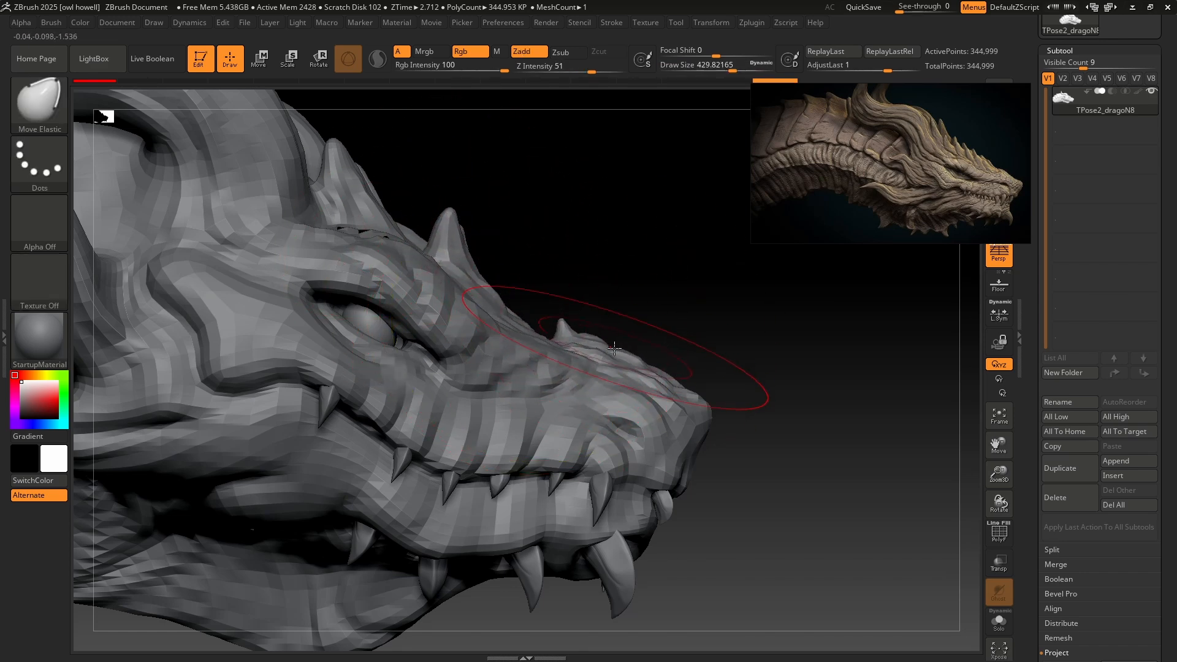
left_click_drag(696, 398, 693, 370)
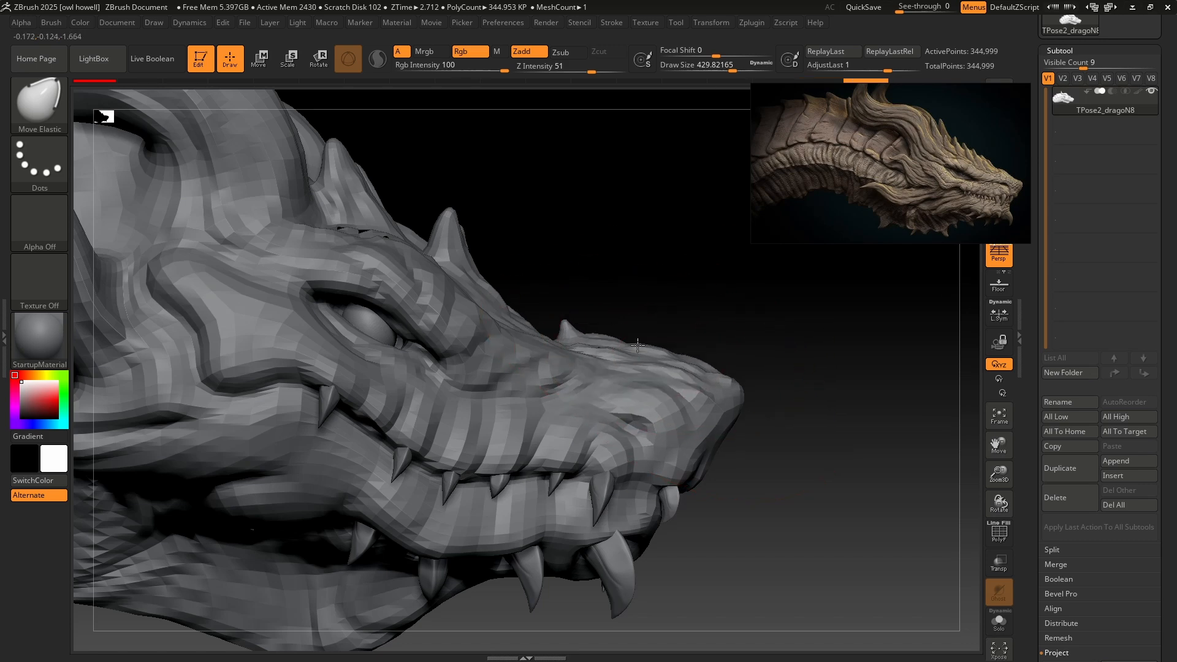
right_click_drag(684, 342, 561, 332)
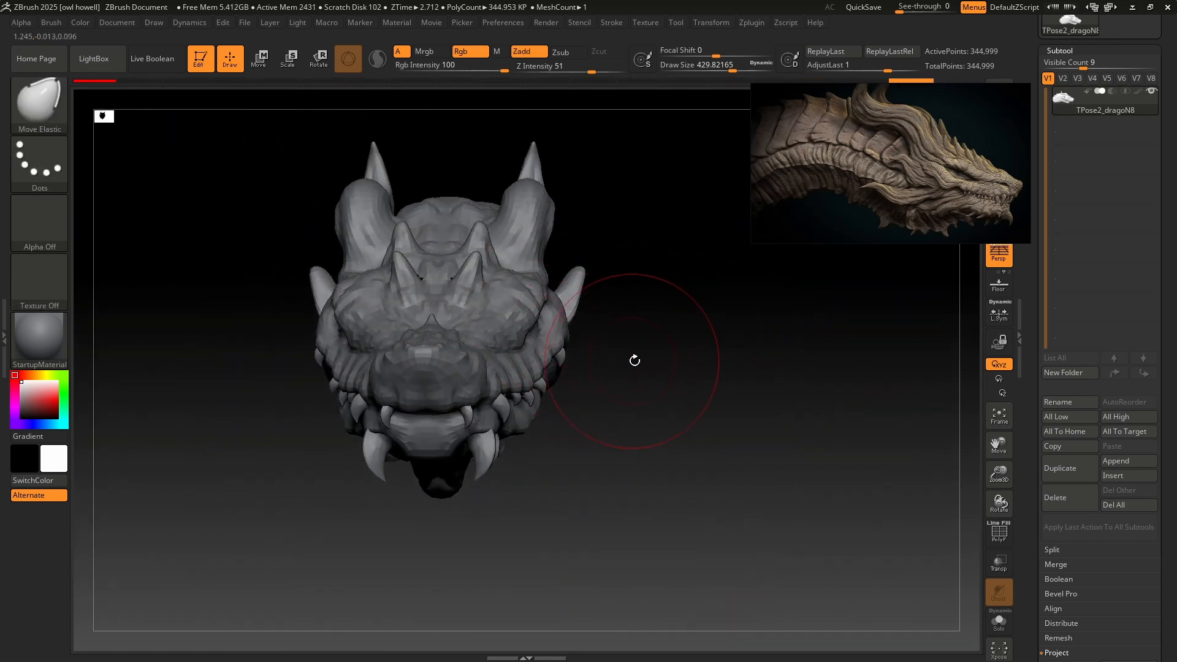
Refine the brow and cheek ridge behind the eye with the Move Elastic brush, reducing the draw size to about 358.
mouse_move(634, 360)
right_mouse_down()
mouse_move(742, 357)
mouse_move(635, 349)
mouse_move(616, 387)
mouse_move(616, 450)
right_mouse_up()
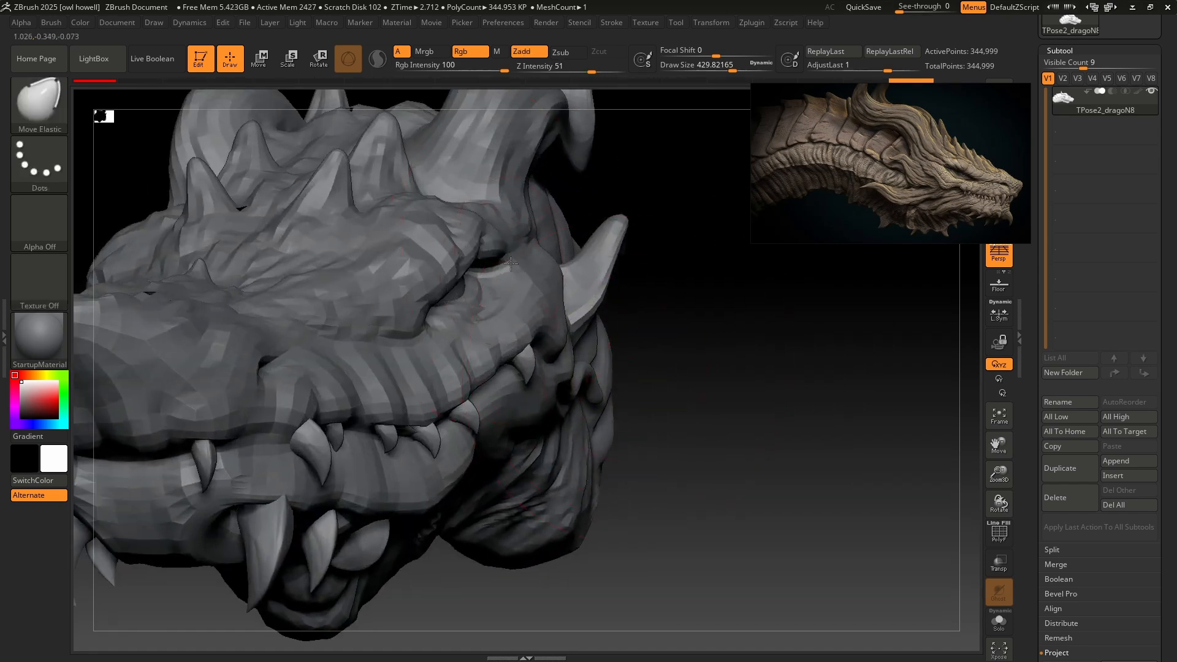
right_click_drag(510, 264, 486, 250)
left_click_drag(535, 222, 554, 217)
mouse_move(625, 328)
right_mouse_down()
mouse_move(552, 328)
mouse_move(608, 343)
mouse_move(643, 330)
mouse_move(581, 338)
mouse_move(665, 320)
right_mouse_up()
right_click_drag(782, 387, 718, 348, "ctrl")
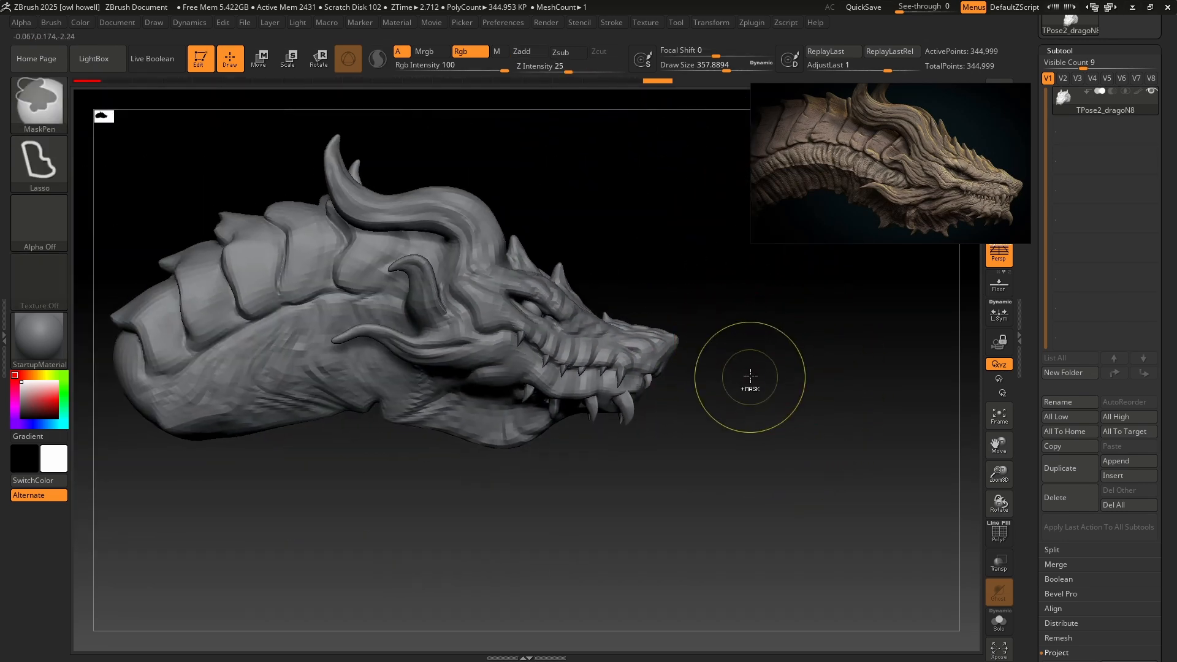
Undo and redo the recent snout, brow and cheek moves to compare the head's profile before and after.
key("ctrl")
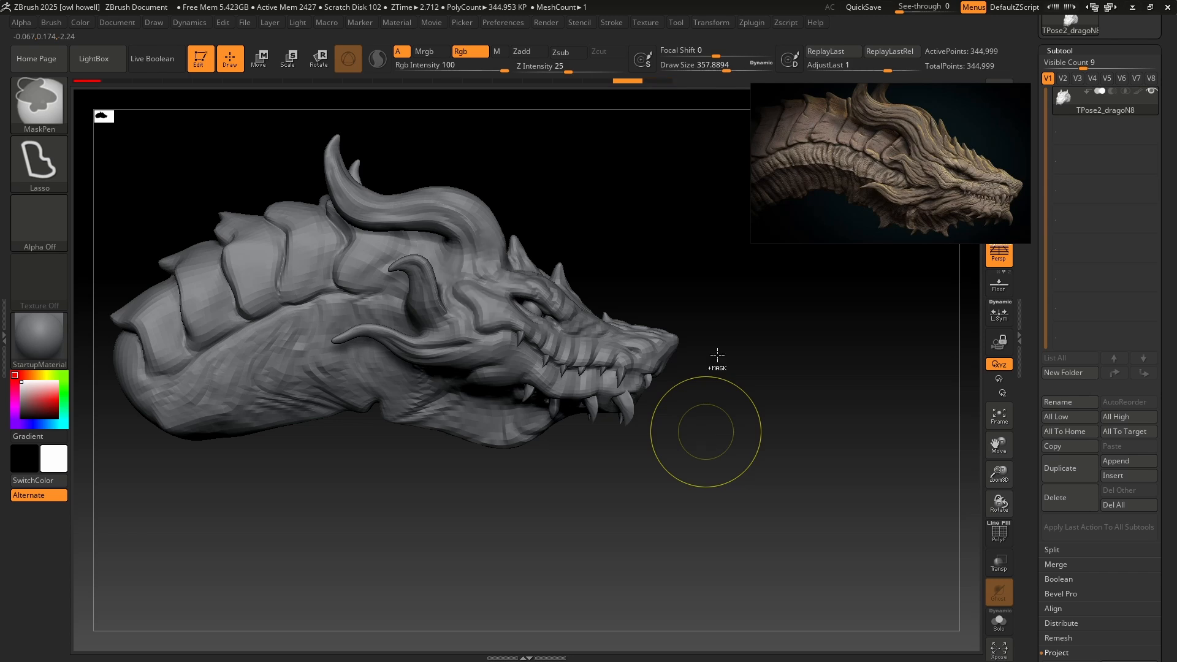
key("ctrl+z")
key("ctrl+z")
key("ctrl+z")
key("ctrl+z")
key("ctrl+z")
key("ctrl+z")
key("ctrl+z")
key("ctrl+z")
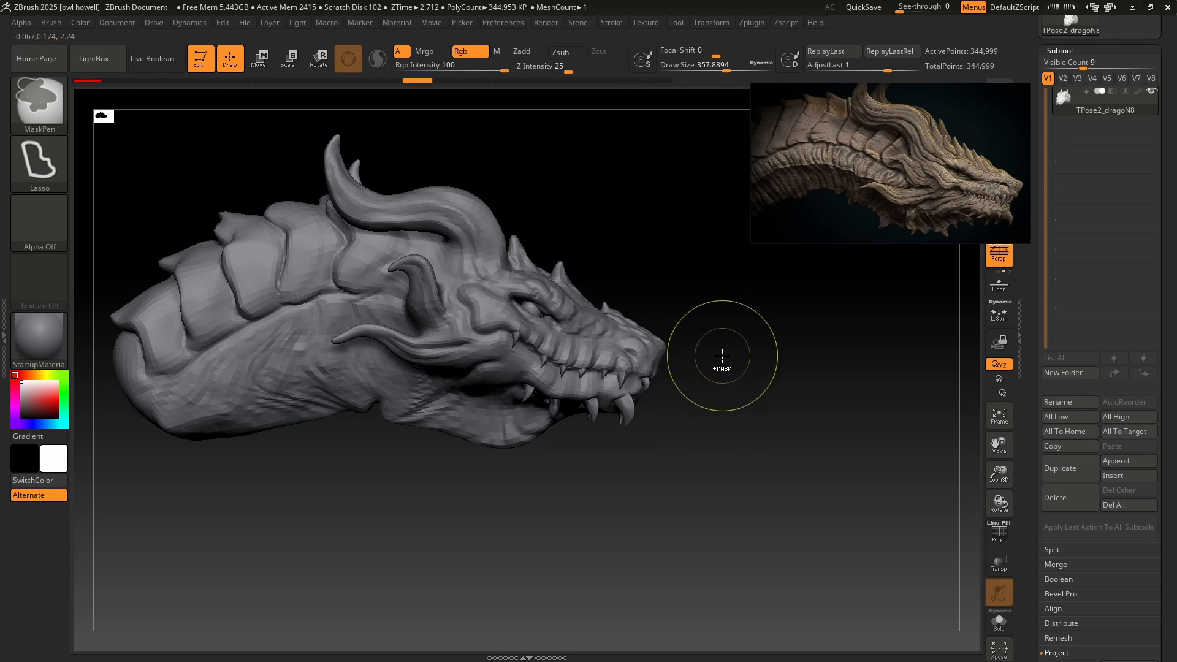
left_click_drag(725, 391, 730, 390)
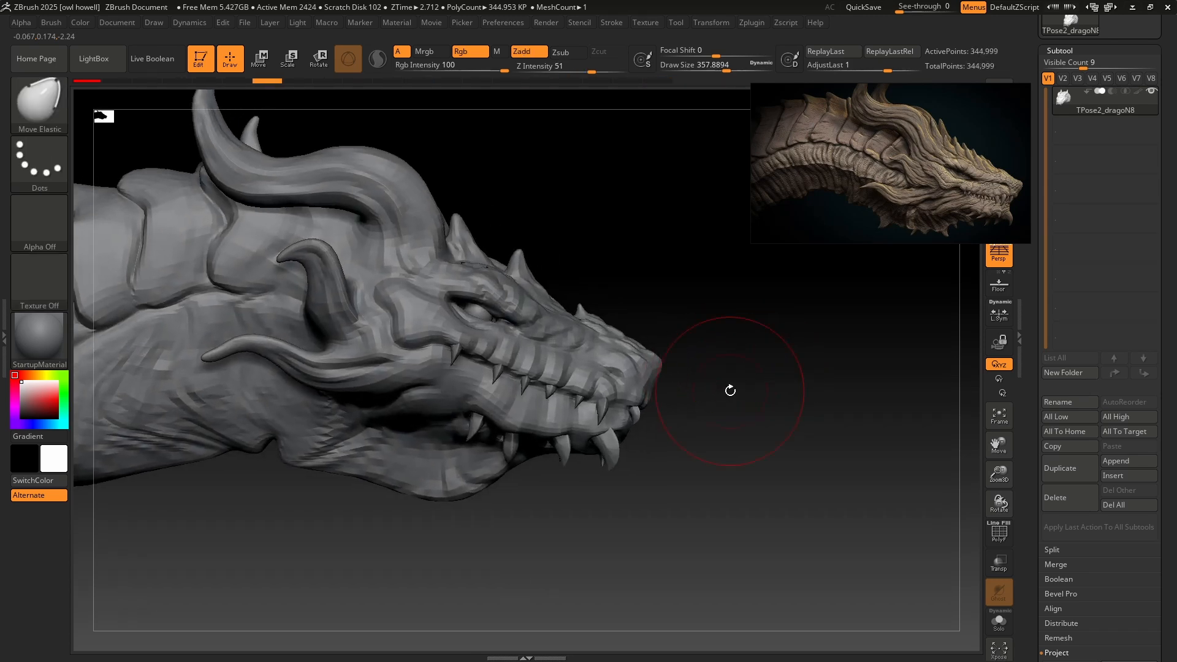
key("ctrl+shift+z")
key("ctrl+shift+z")
key("ctrl+shift+z")
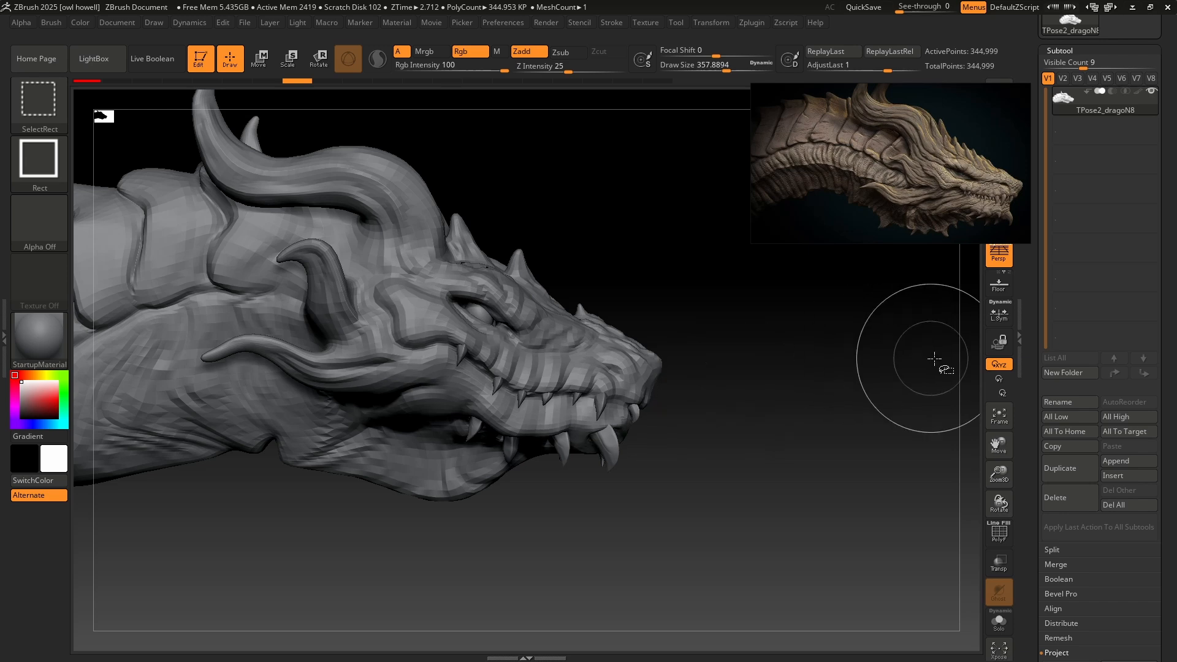
key("ctrl+shift+z")
key("ctrl+shift+z")
key("ctrl+shift+z")
key("ctrl+shift+z")
key("ctrl+shift+z")
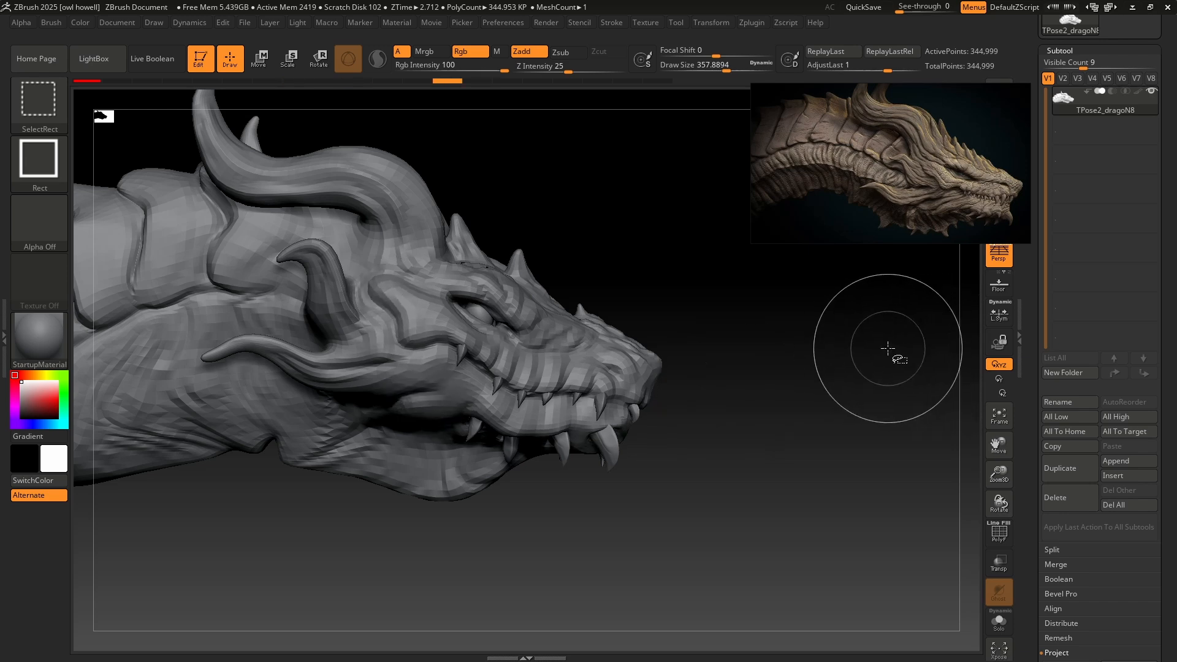
key("ctrl+shift+z")
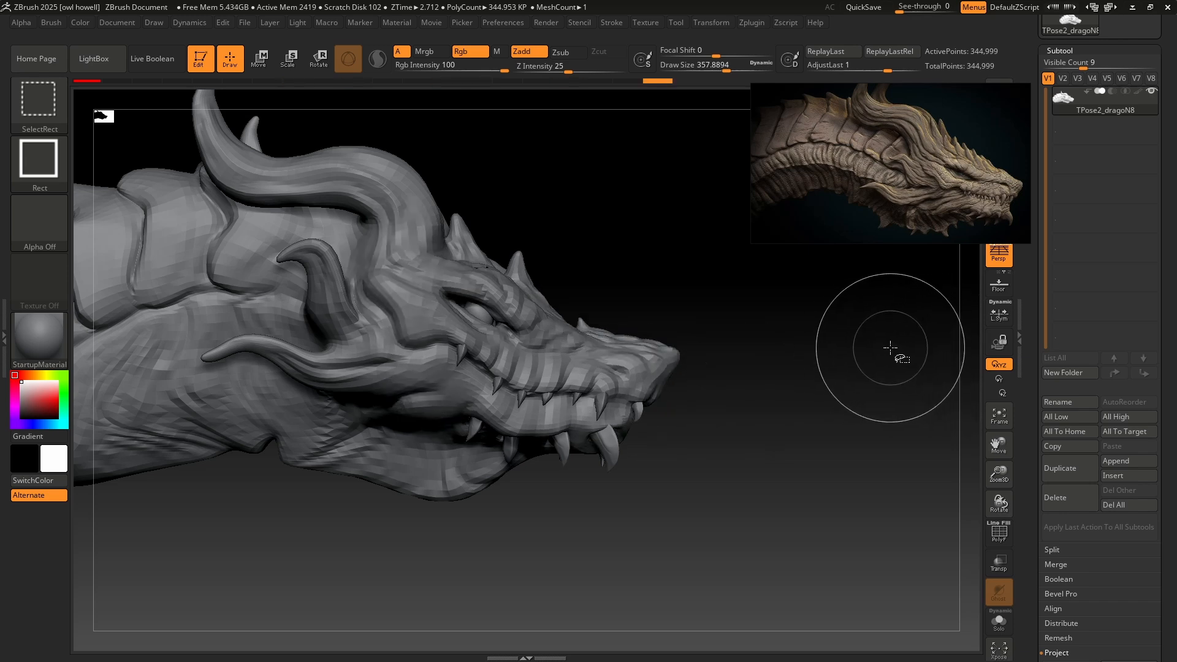
key("ctrl+z")
key("ctrl+z")
key("ctrl+z")
key("ctrl+z")
key("ctrl+z")
key("ctrl+z")
key("ctrl+z")
key("ctrl+z")
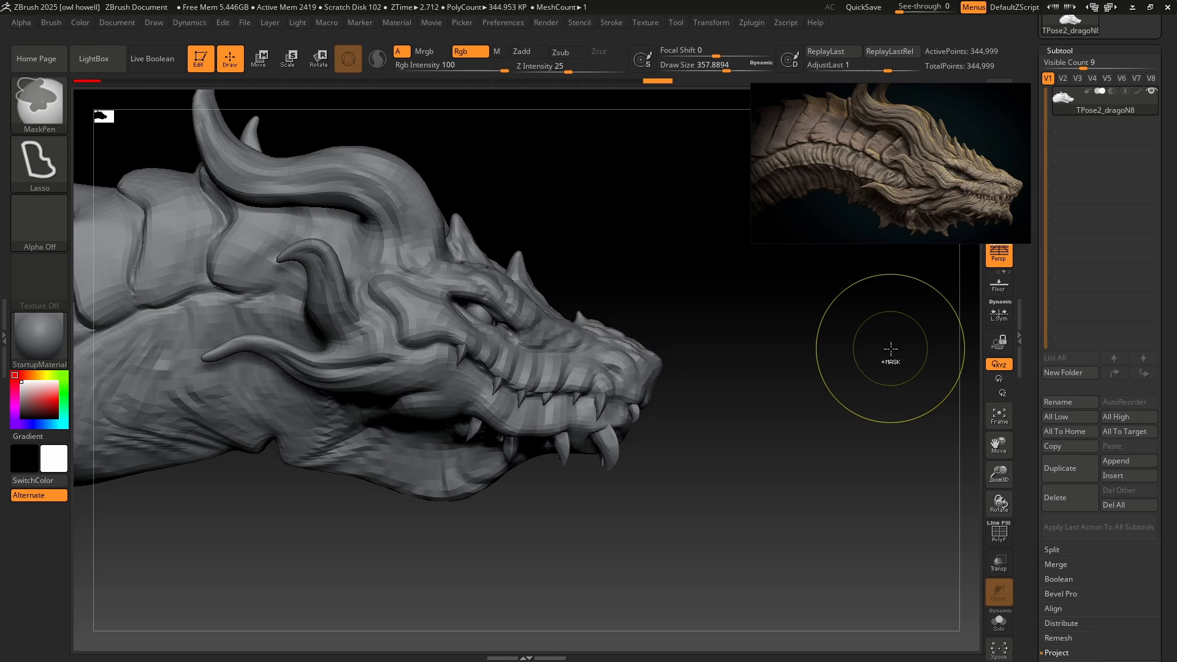
key("ctrl+z")
key("ctrl+z")
key("ctrl+z")
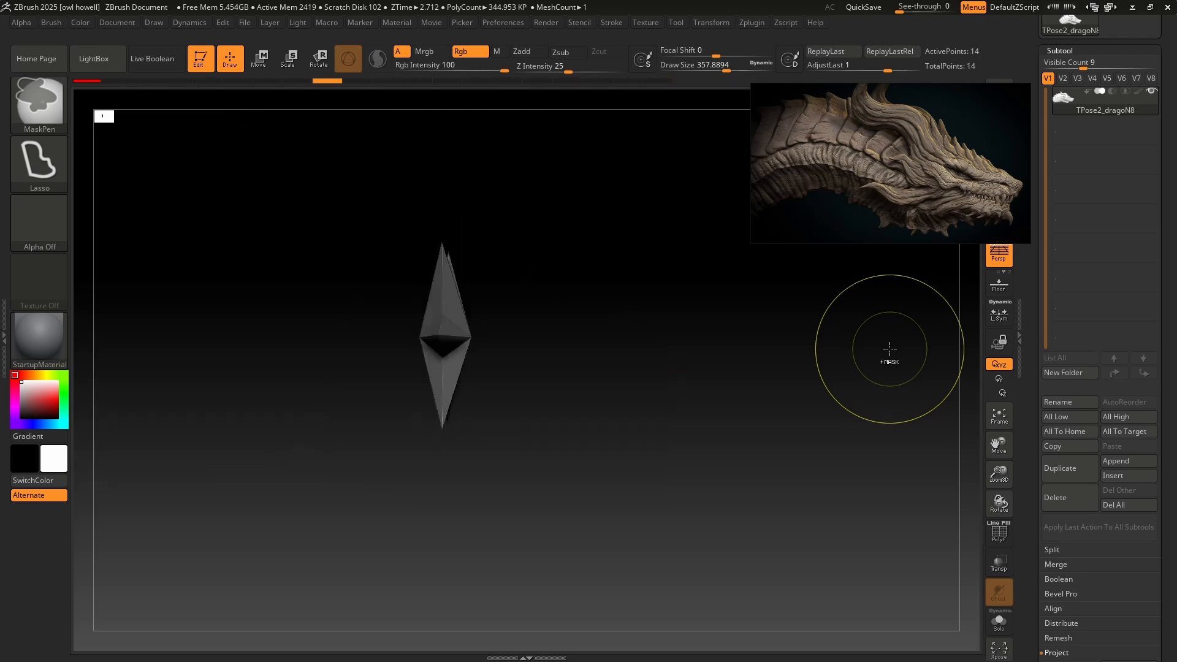
key("ctrl+shift")
key("ctrl+shift+z")
key("ctrl+shift+z")
key("ctrl+shift+z")
key("ctrl+shift+z")
key("ctrl+shift+z")
key("ctrl+shift+z")
key("ctrl+shift+z")
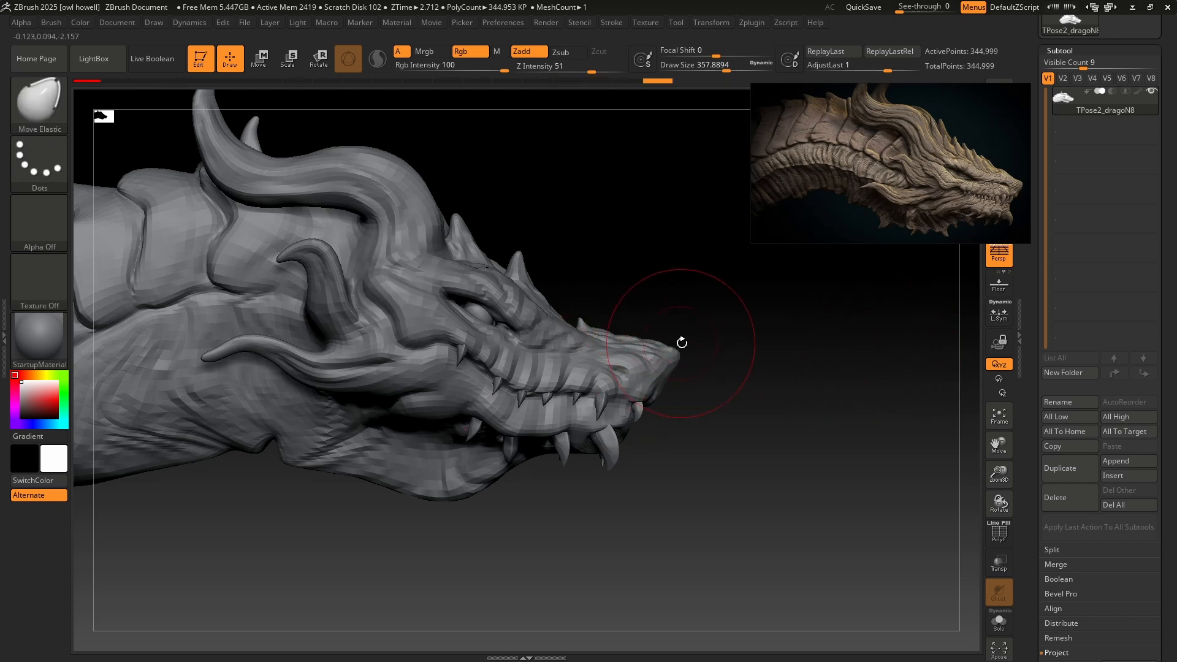
right_click_drag(677, 341, 649, 321, "ctrl")
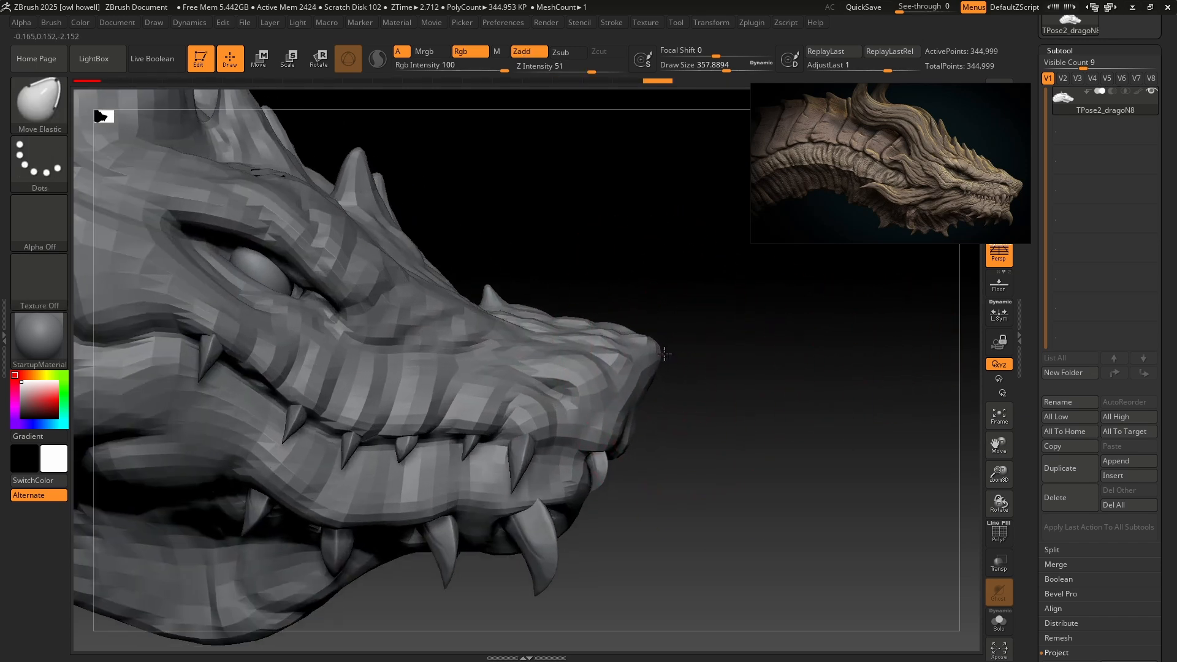
key("ctrl+shift+z")
Transfer the reshaped Transpose Master mesh back to the original detailed subtools.
left_click(758, 24)
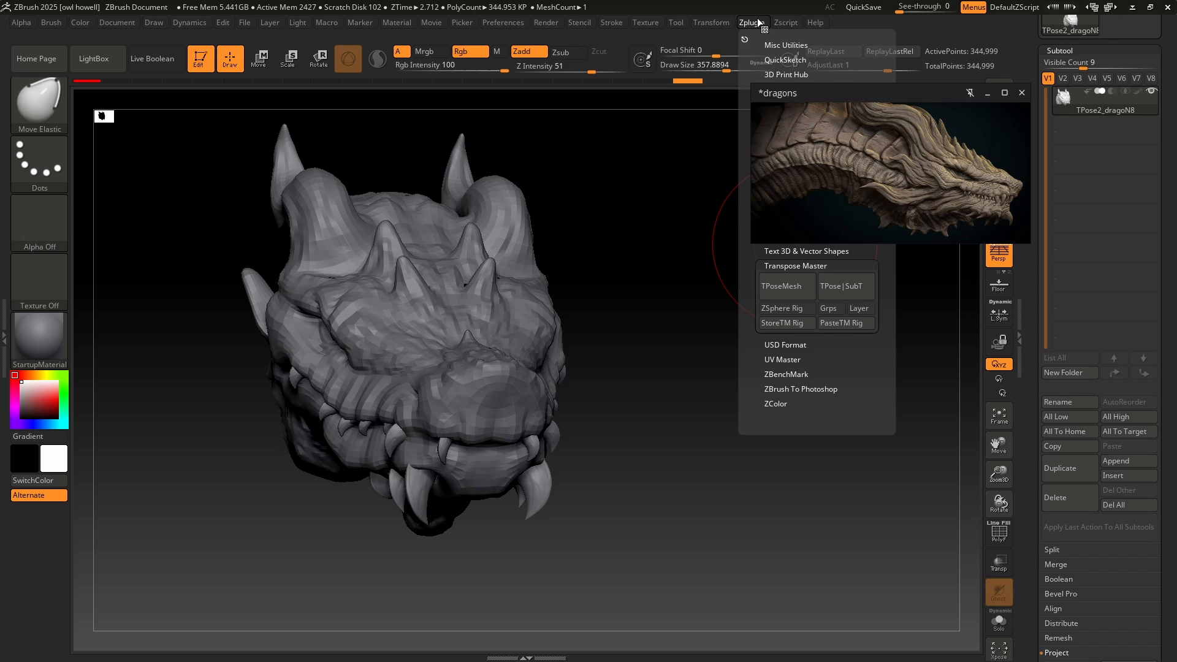
left_click(830, 311)
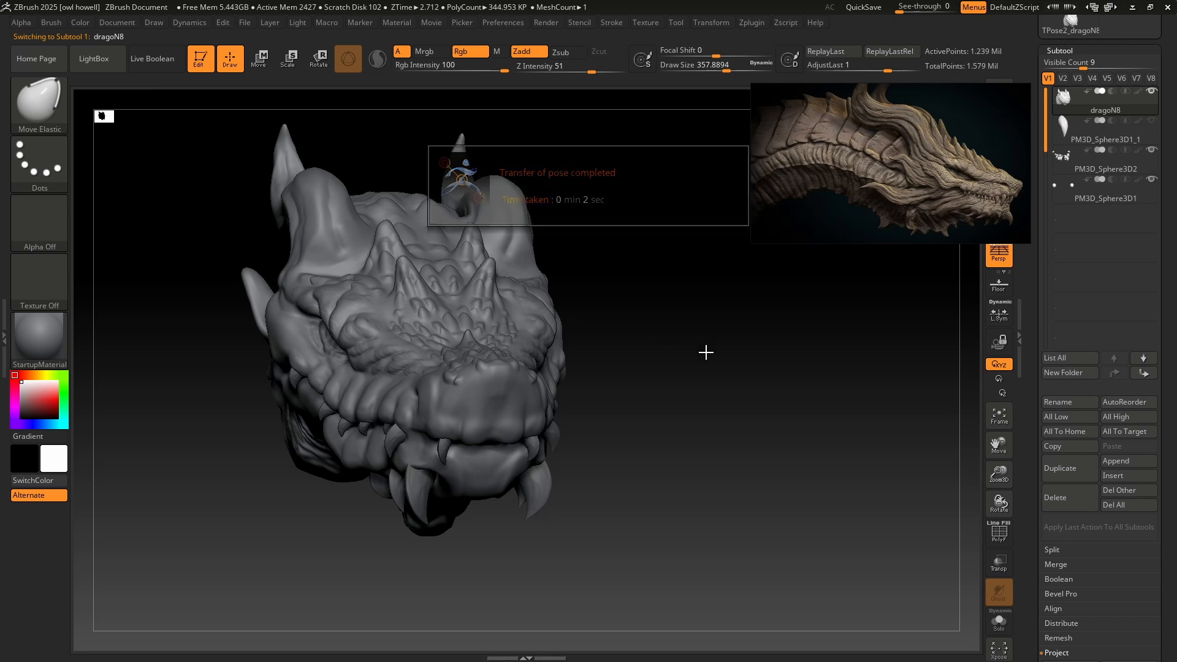
left_click_drag(704, 349, 659, 308)
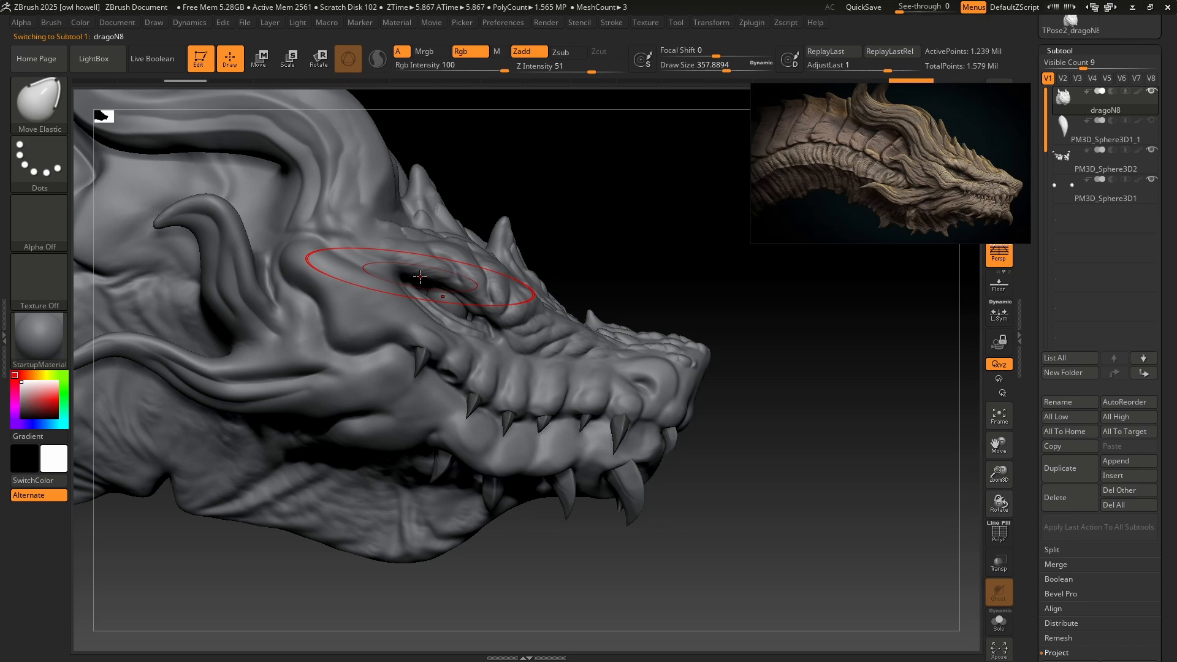
key("f")
key("f")
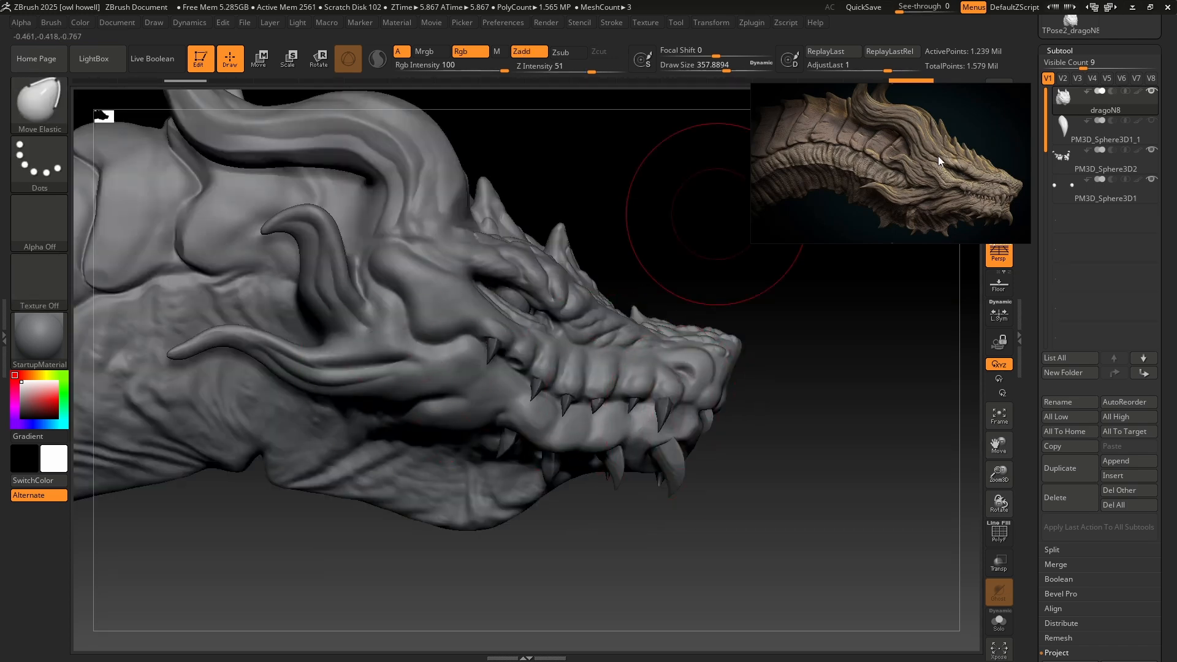
Switch to the DamStandard brush for carving creases into the armour plates along the back of the neck.
mouse_move(464, 360)
right_mouse_down("ctrl")
mouse_move(472, 288)
mouse_move(481, 333)
right_mouse_up("ctrl")
mouse_move(471, 284)
right_mouse_down("ctrl")
mouse_move(493, 341)
mouse_move(464, 345)
right_mouse_up("ctrl")
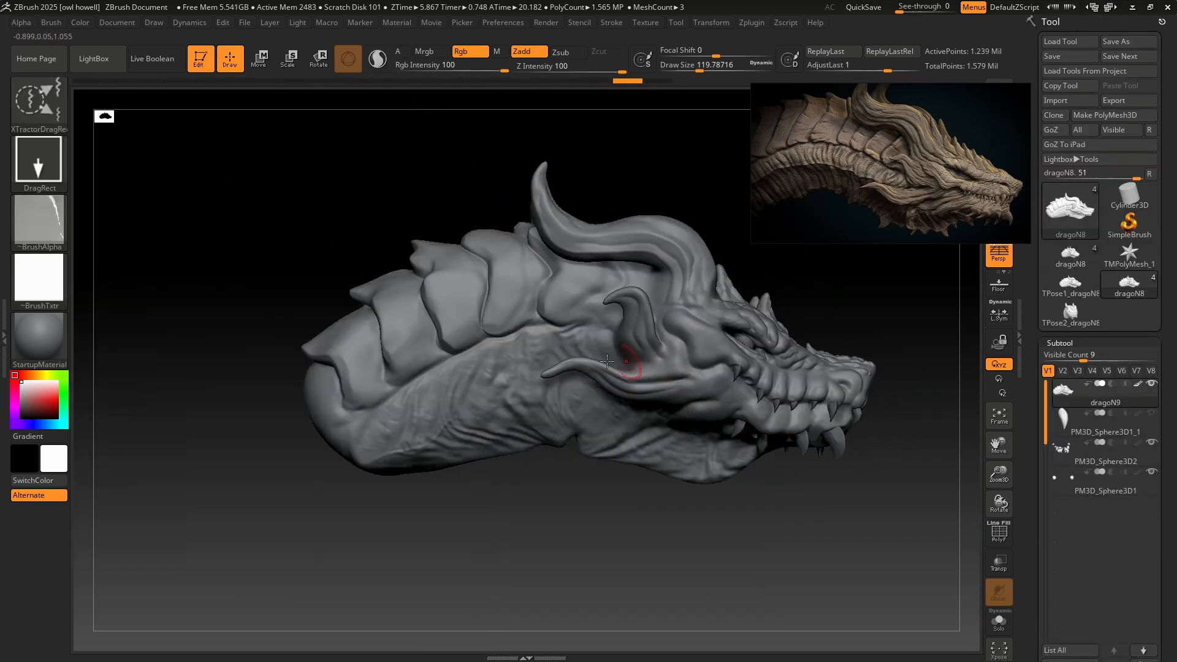
right_click_drag(630, 341, 631, 402, "ctrl")
mouse_move(600, 278)
right_mouse_down("alt")
mouse_move(652, 278)
mouse_move(560, 368)
mouse_move(272, 291)
right_mouse_up("alt")
left_click(47, 109)
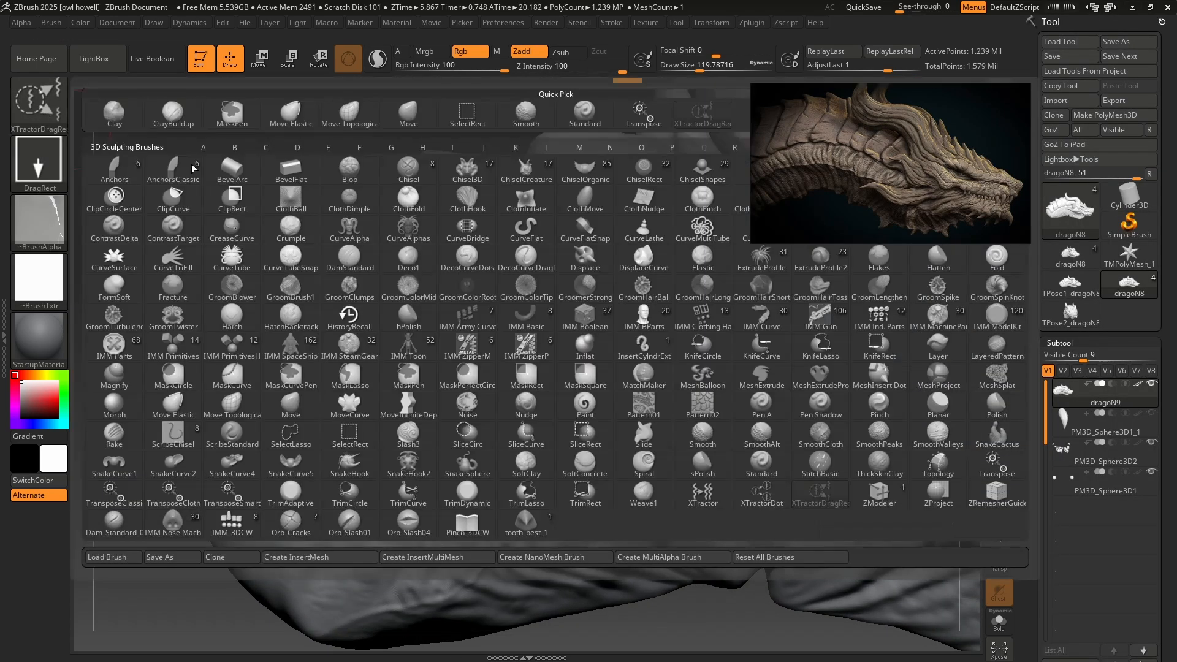
key("d")
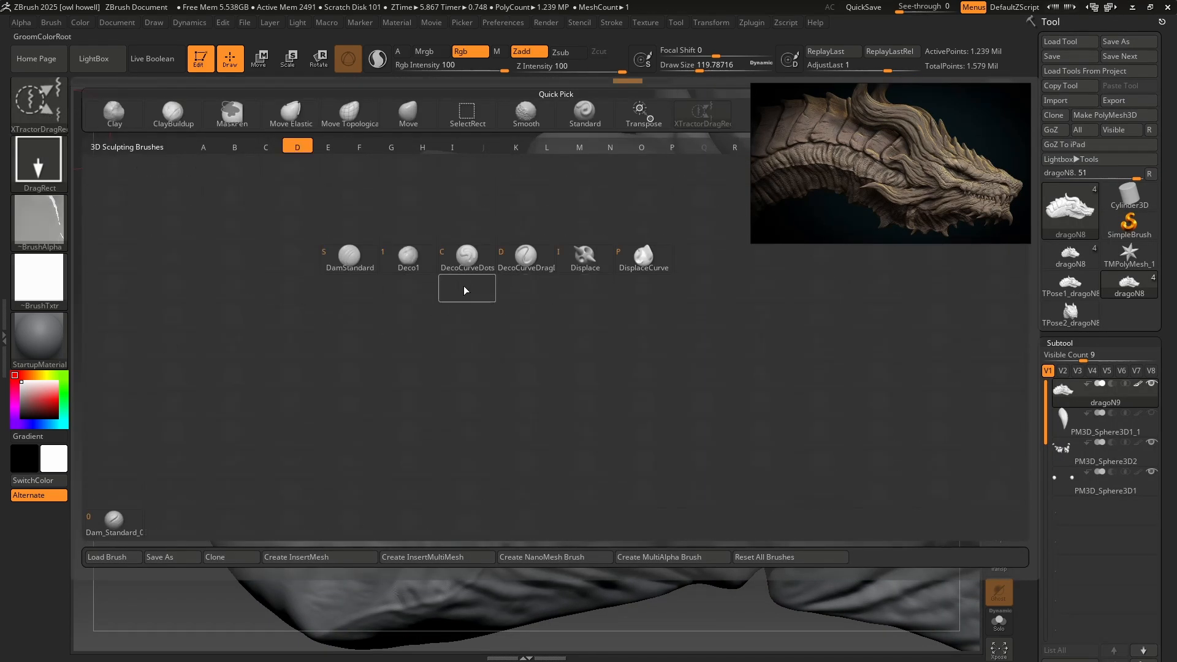
left_click(349, 257)
Try two short creases on the neck armour plate with the DamStandard brush and undo both.
left_click_drag(493, 279, 559, 238)
left_click_drag(474, 212, 522, 189)
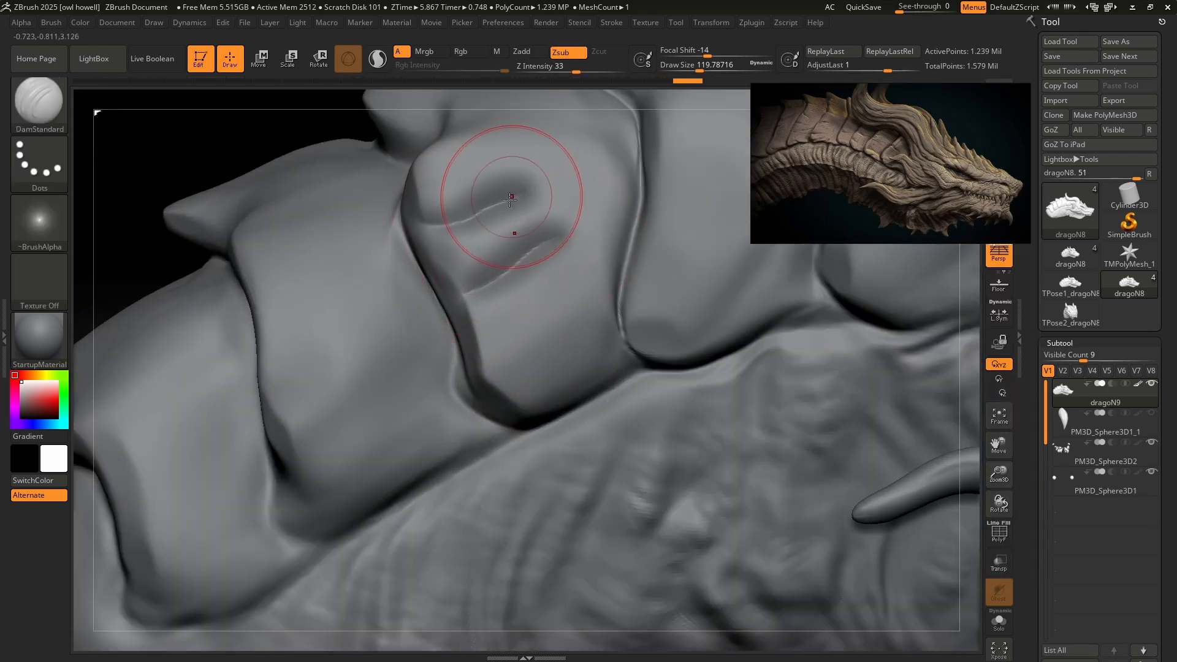
key("ctrl+z")
key("ctrl+z")
mouse_move(421, 235)
left_mouse_down()
mouse_move(484, 223)
mouse_move(541, 232)
left_mouse_up()
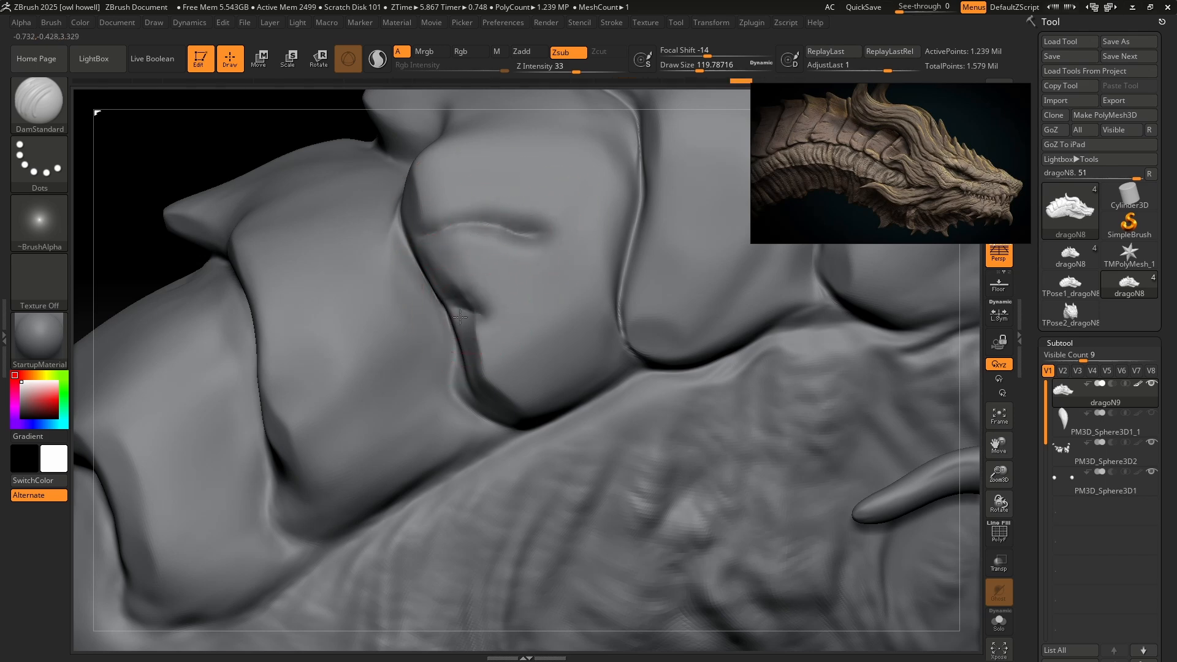
key("ctrl")
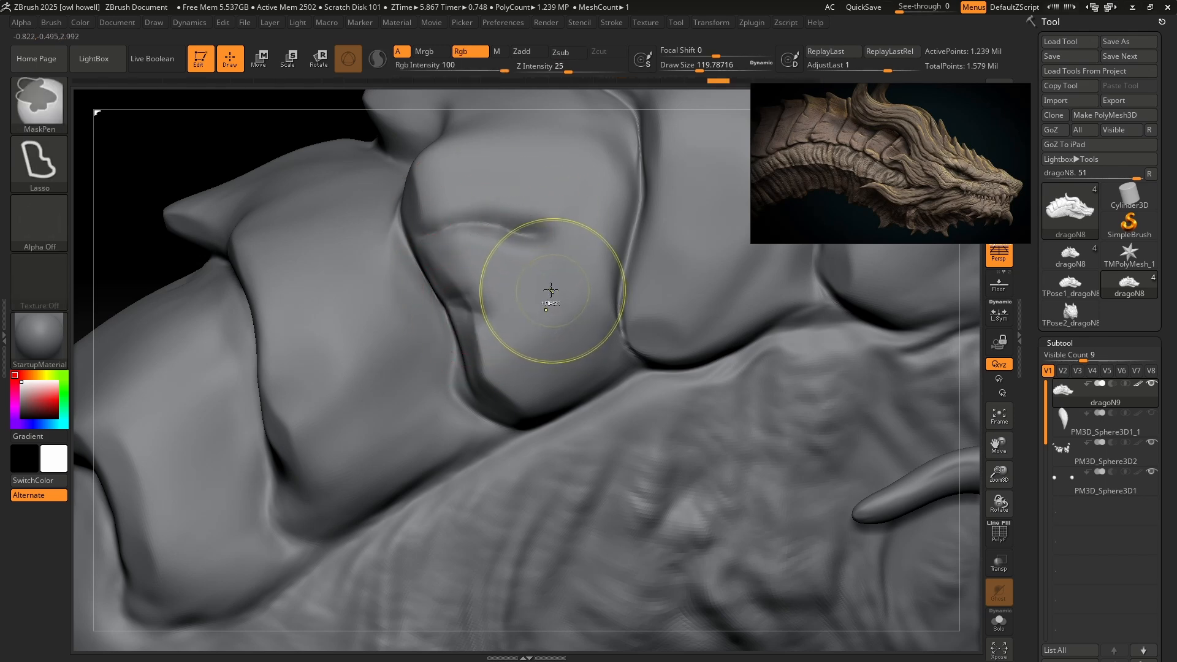
key("ctrl+z")
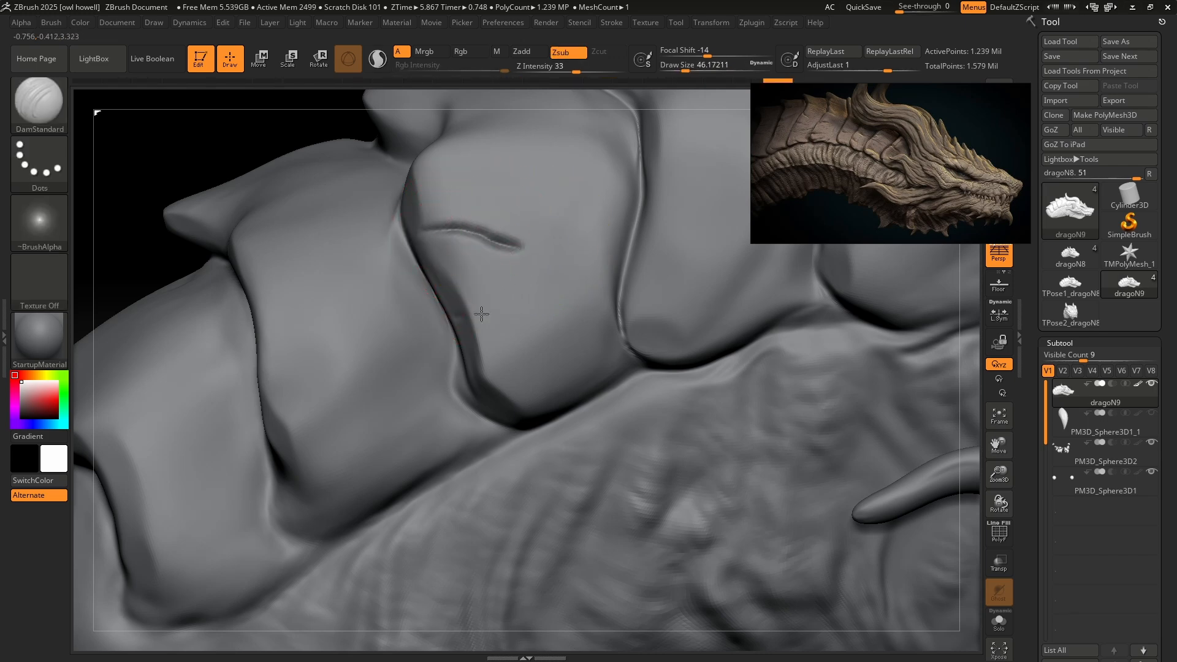
Carve a short curved crease inward from the neck plate's rear edge using DamStandard at a draw size of about 46.
key("ctrl")
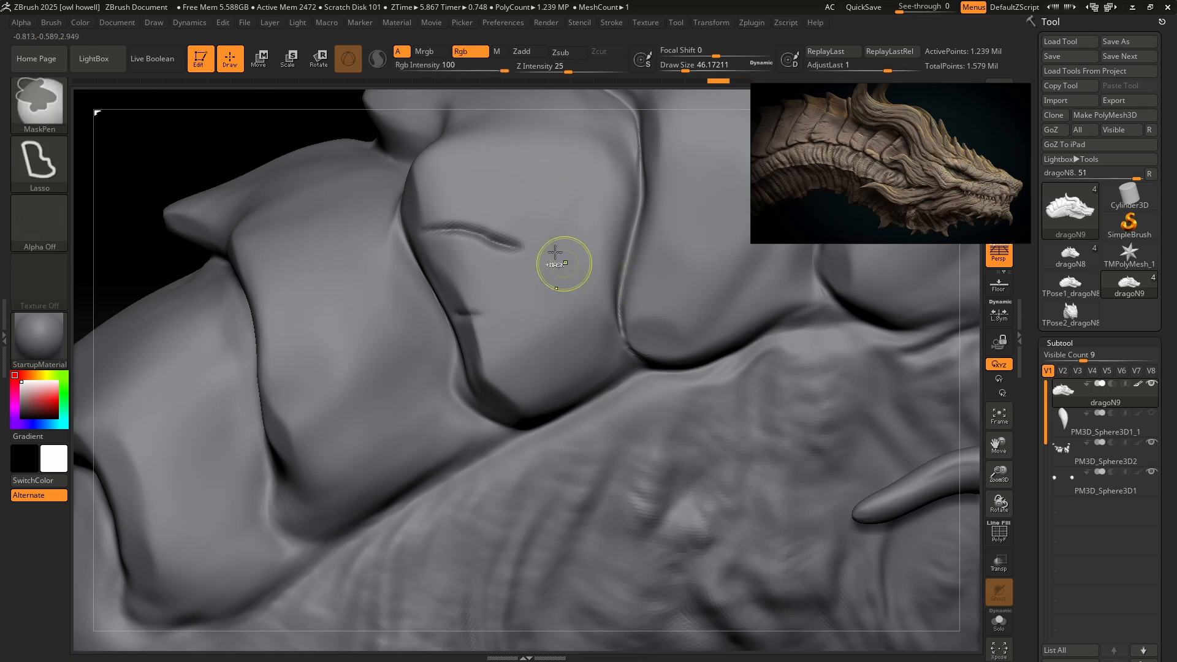
mouse_move(570, 276)
right_mouse_down("ctrl")
mouse_move(583, 307)
mouse_move(631, 350)
right_mouse_up("ctrl")
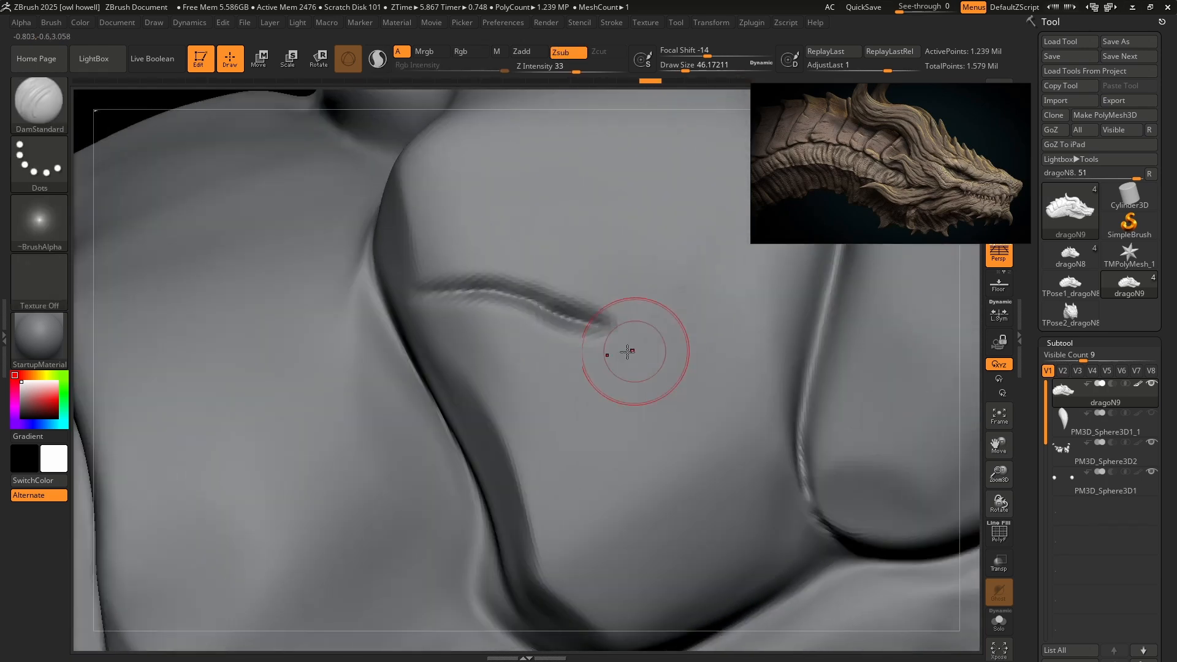
mouse_move(556, 345)
right_mouse_down()
mouse_move(544, 363)
mouse_move(540, 348)
mouse_move(427, 304)
right_mouse_up()
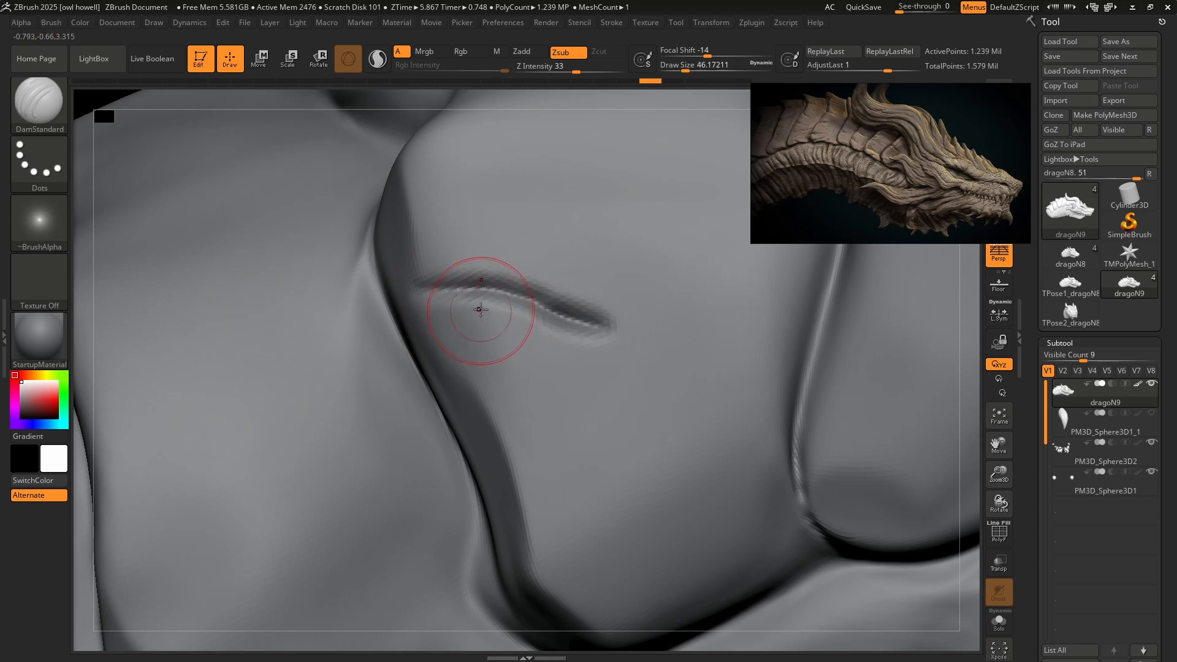
Flatten the surface along both sides of the new crease with the hPolish brush at a draw size of about 25.
left_click(45, 113)
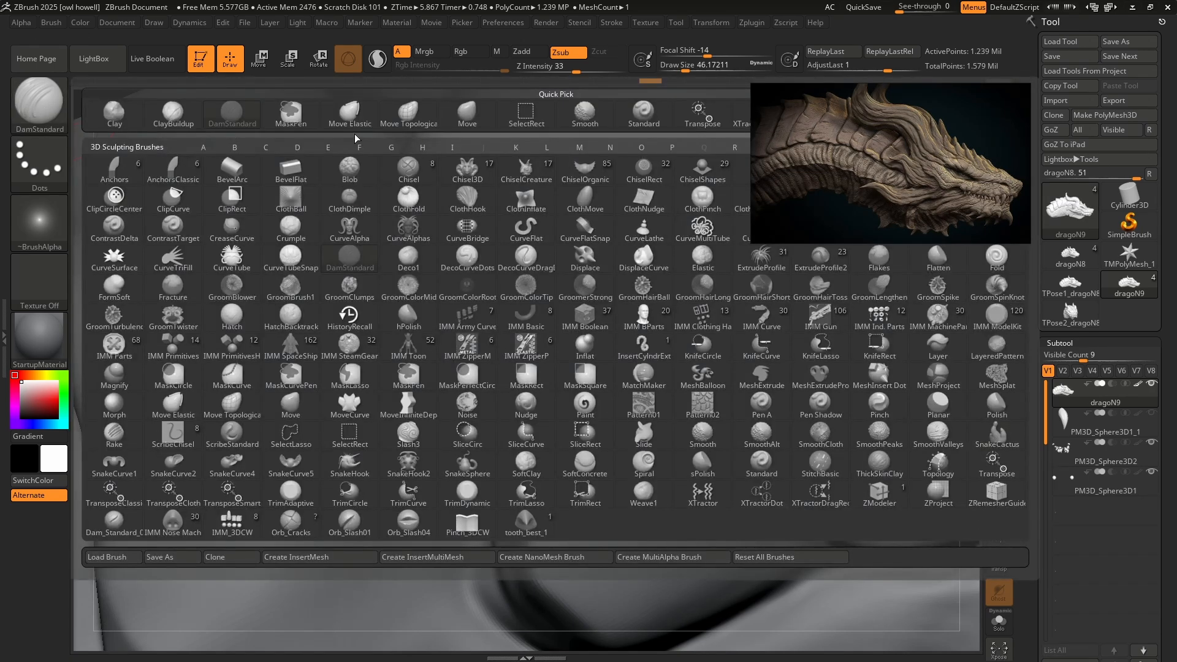
key("h")
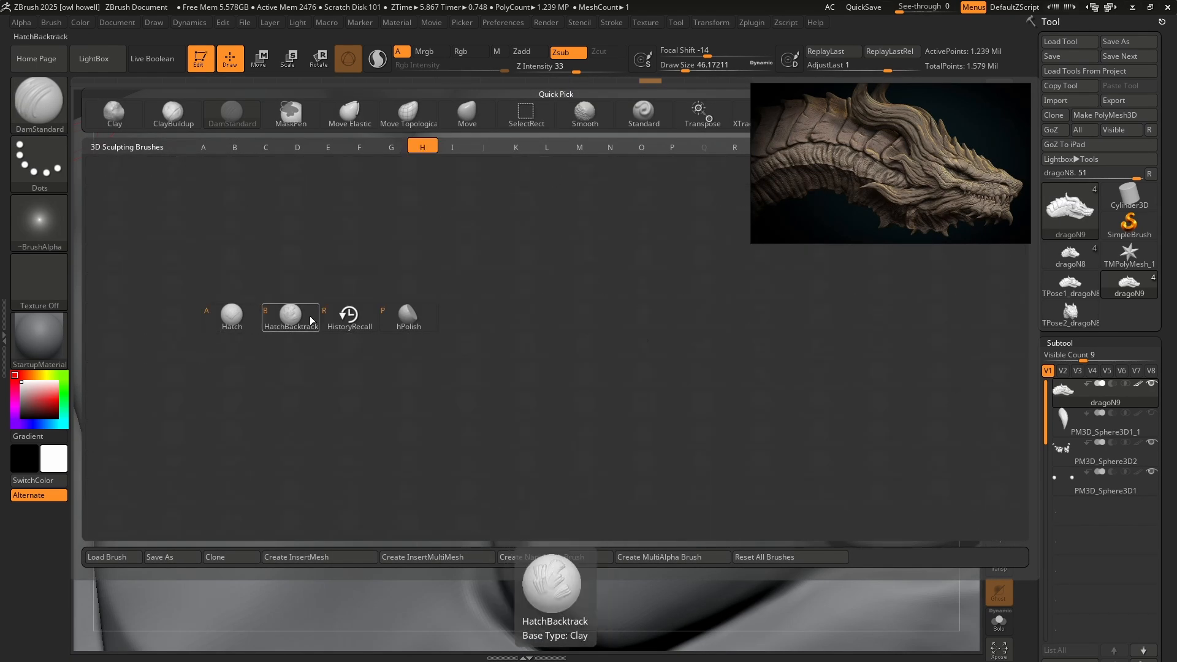
left_click(404, 309)
right_click_drag(532, 325, 539, 379)
key("[")
key("[")
left_click_drag(490, 343, 711, 402)
left_click_drag(710, 355, 556, 302)
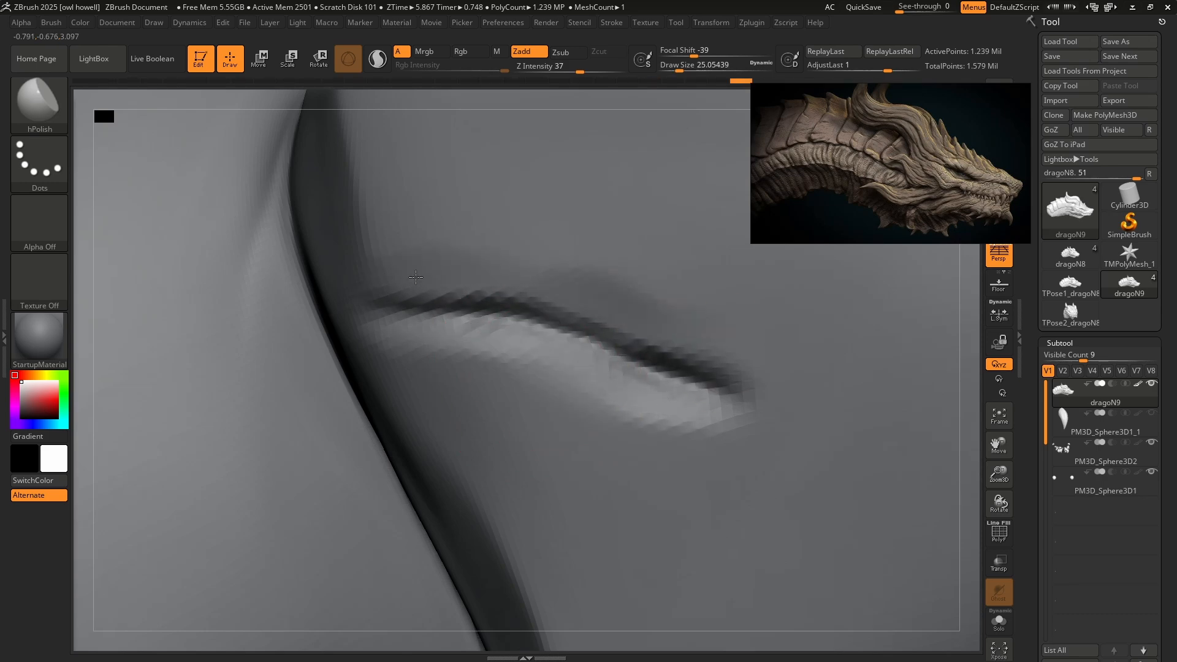
mouse_move(837, 429)
right_mouse_down("ctrl")
mouse_move(654, 281)
mouse_move(812, 432)
mouse_move(709, 337)
right_mouse_up("ctrl")
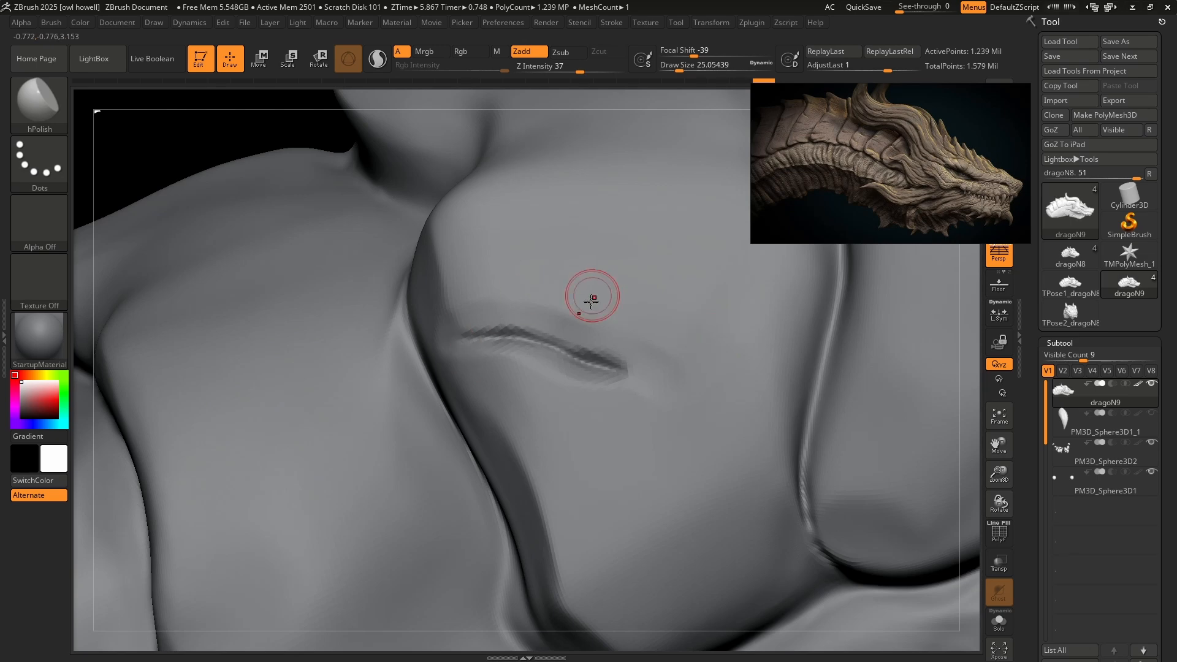
Capture the crease as an alpha with the XTractorDragRect brush, using an earlier undo-history point as the reference.
key("b")
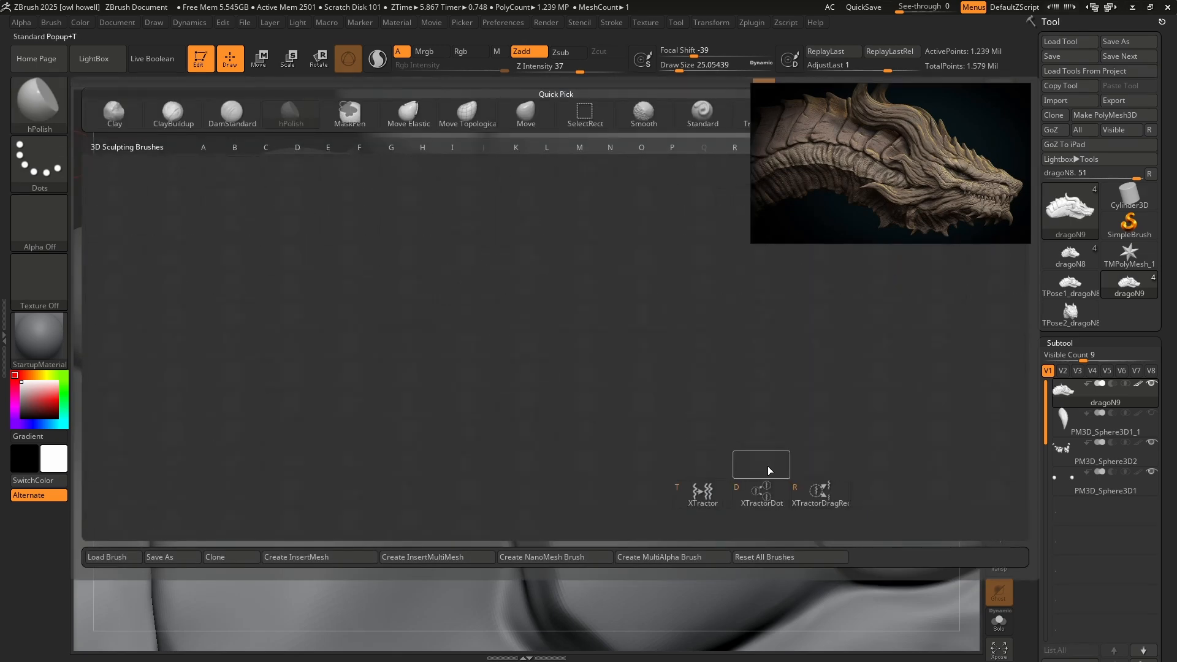
left_click(814, 496)
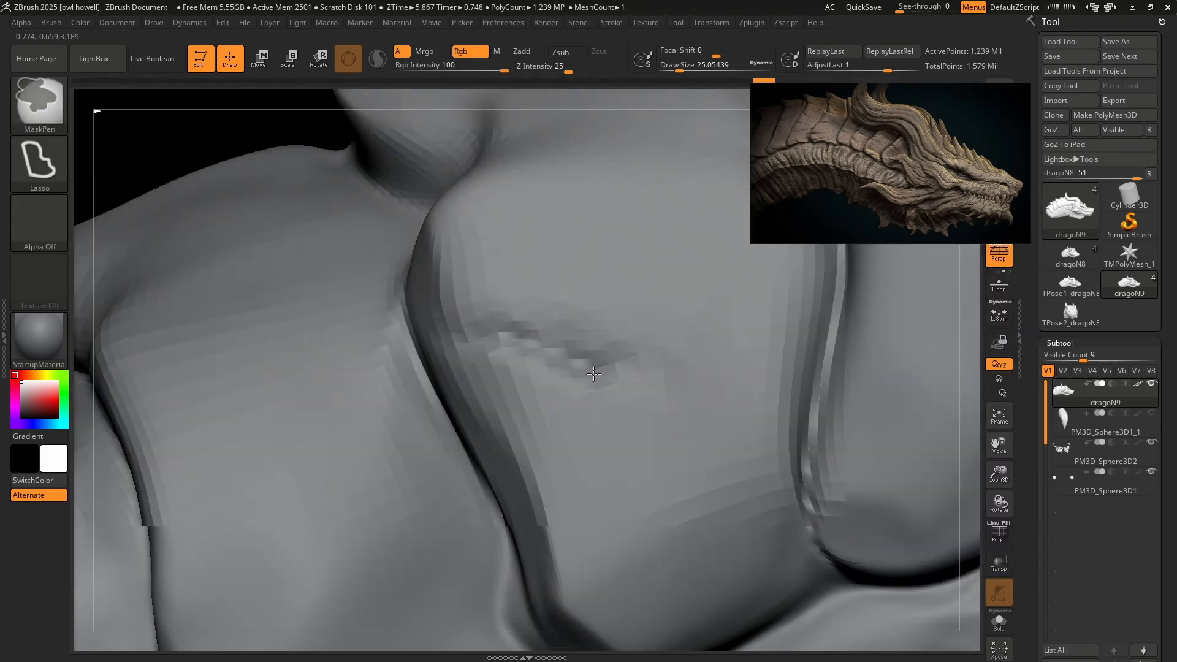
right_click_drag(547, 296, 594, 361, "ctrl")
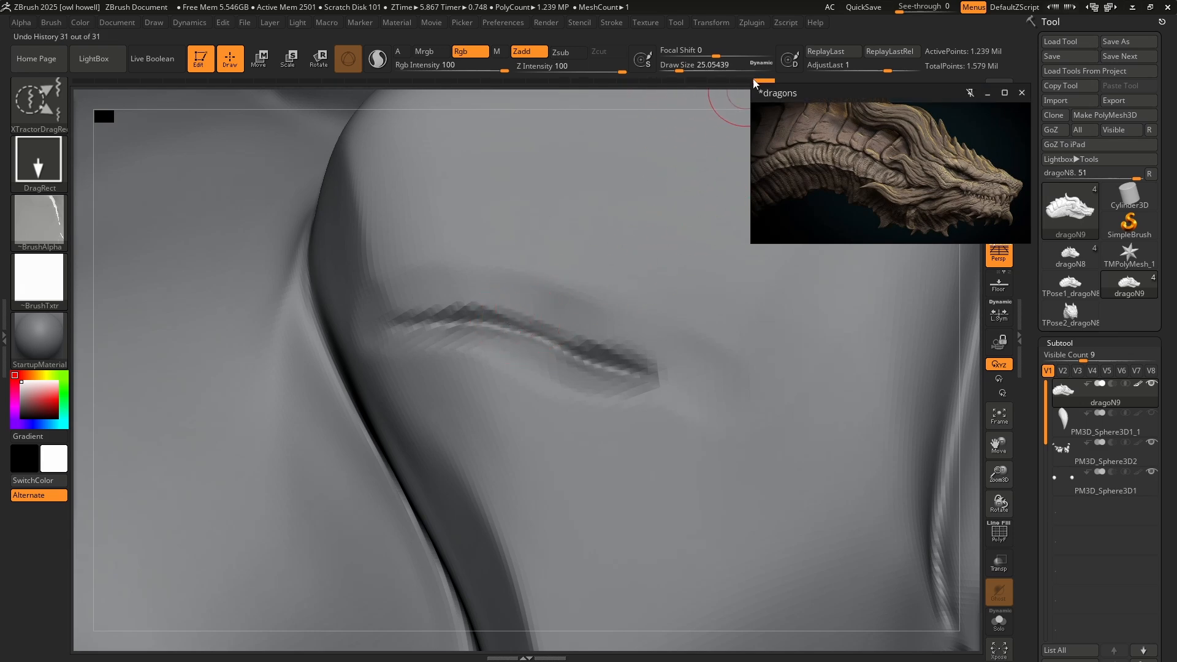
mouse_move(762, 81)
left_mouse_down()
mouse_move(502, 87)
mouse_move(763, 82)
left_mouse_up()
left_click(497, 82, "ctrl")
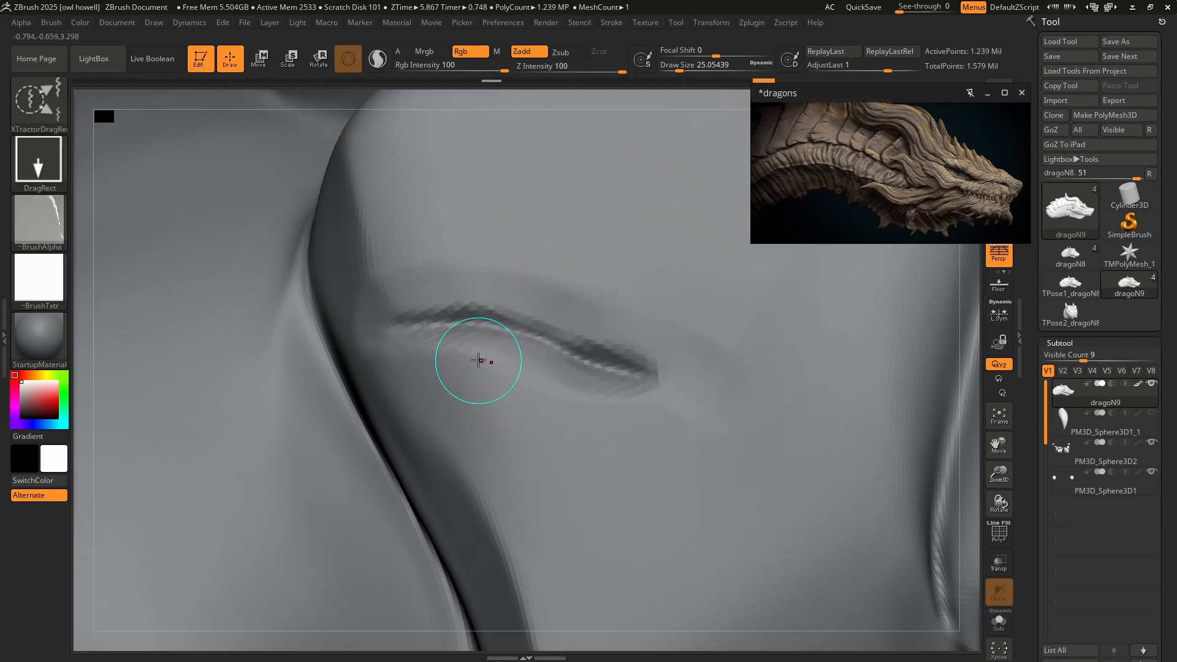
mouse_move(519, 369)
left_mouse_down()
mouse_move(508, 452)
mouse_move(525, 439)
left_mouse_up()
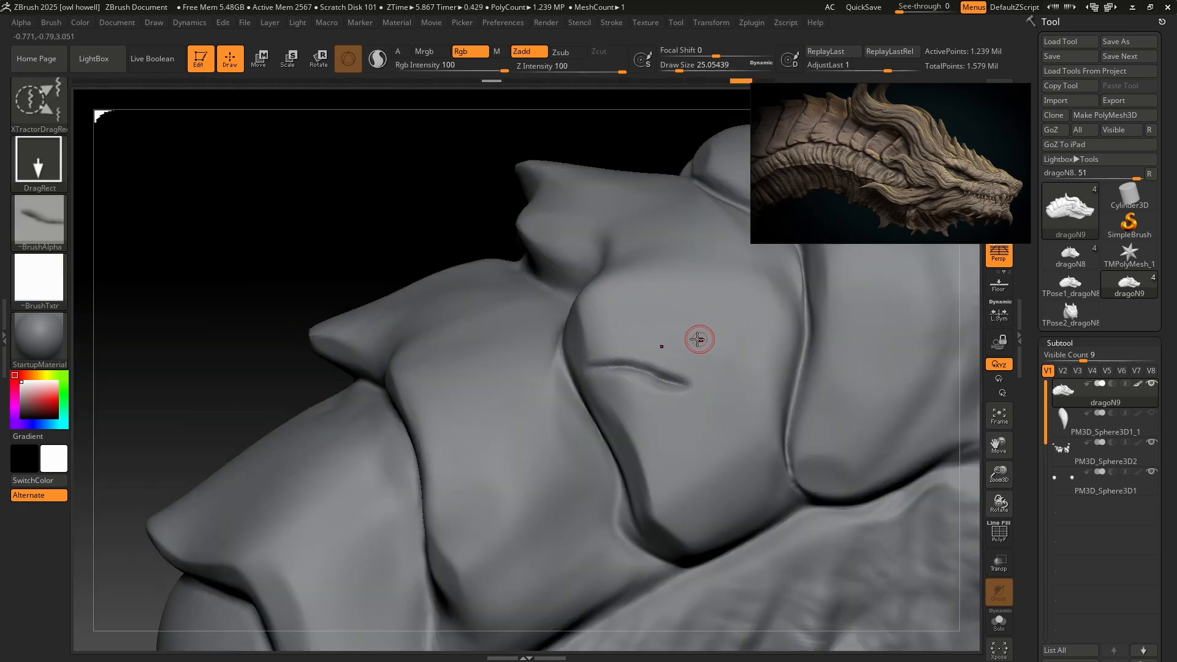
Set the Z Intensity to 37 and stamp a smaller crease above the carved one on the same neck plate.
right_click_drag(697, 339, 670, 333, "ctrl")
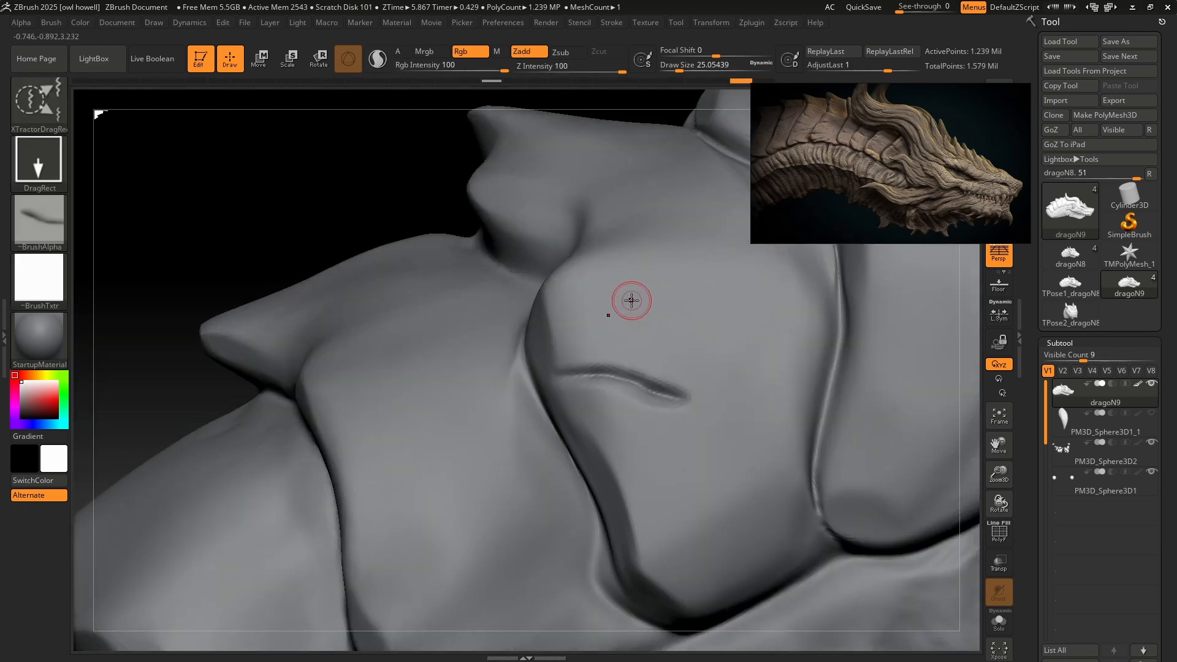
left_click_drag(616, 68, 557, 68)
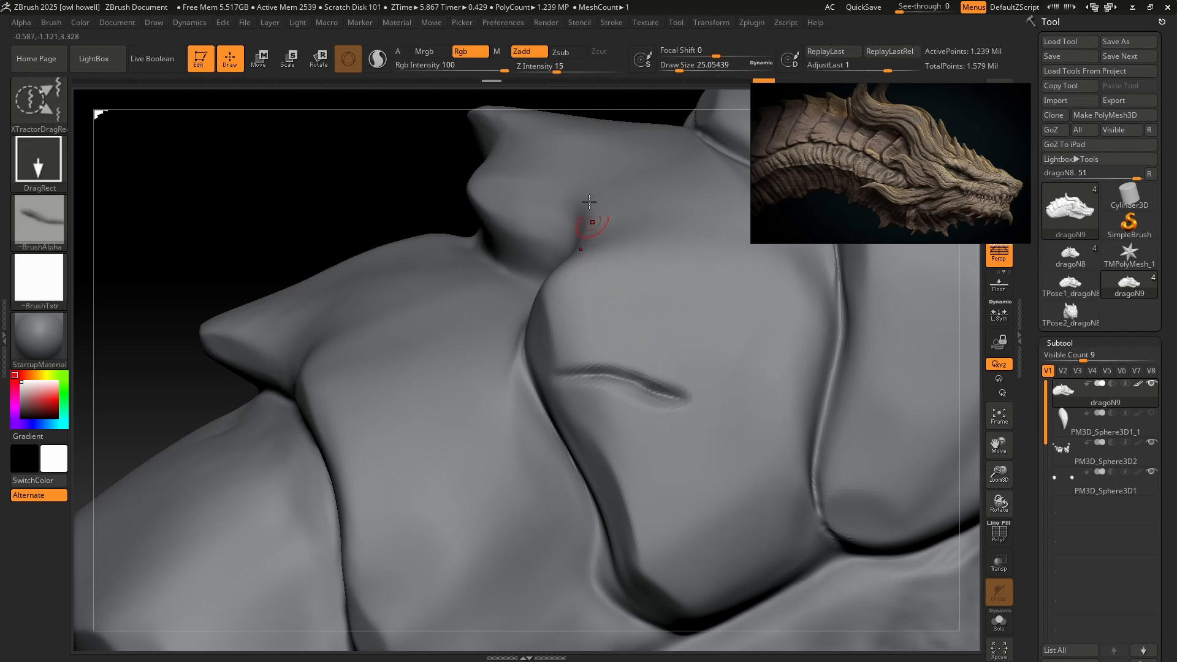
left_click_drag(577, 65, 580, 66)
right_click_drag(611, 351, 573, 337, "ctrl")
left_click_drag(552, 323, 561, 357)
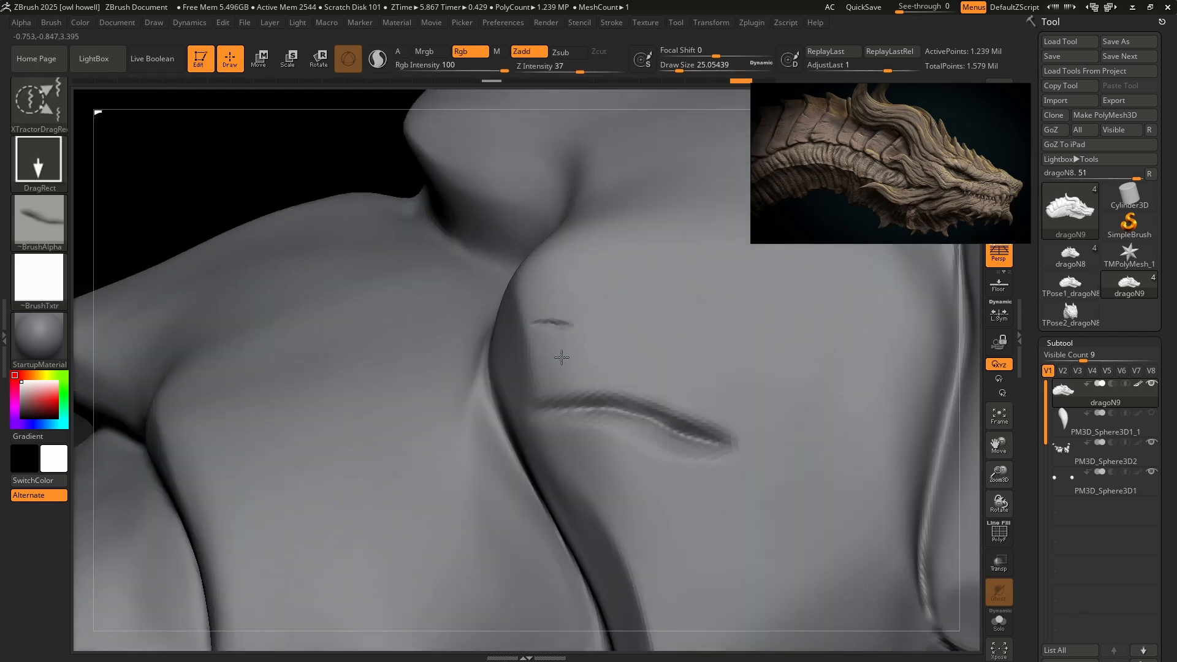
left_click_drag(584, 399, 585, 399)
right_click_drag(706, 425, 699, 398, "ctrl")
right_click_drag(720, 450, 652, 334, "alt")
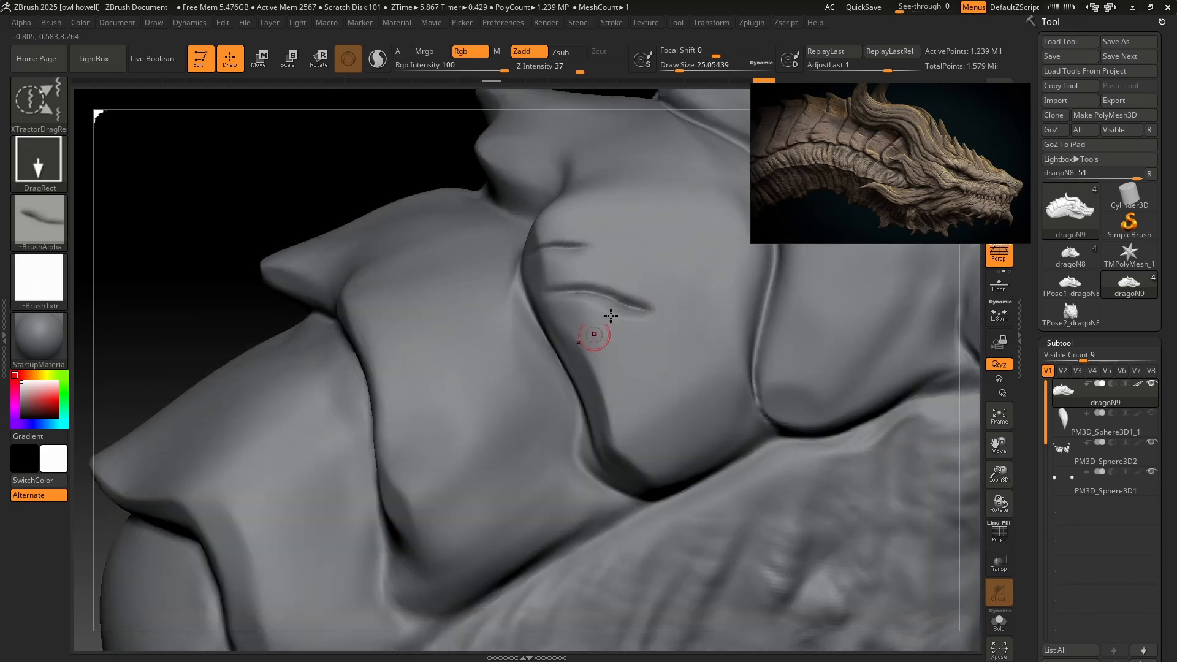
Stamp two creases along the rear edge of the next plate down the neck, redoing the first attempt.
right_click_drag(607, 383, 667, 462, "ctrl")
right_click_drag(425, 469, 478, 389)
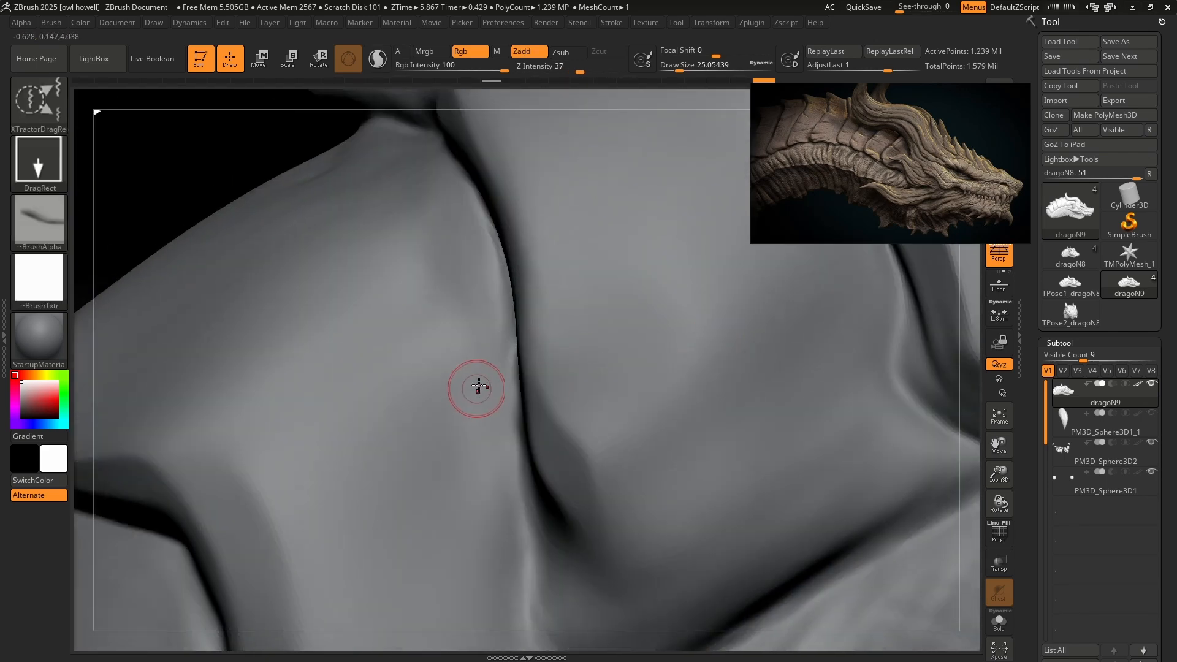
left_click_drag(540, 347, 598, 398)
key("ctrl+z")
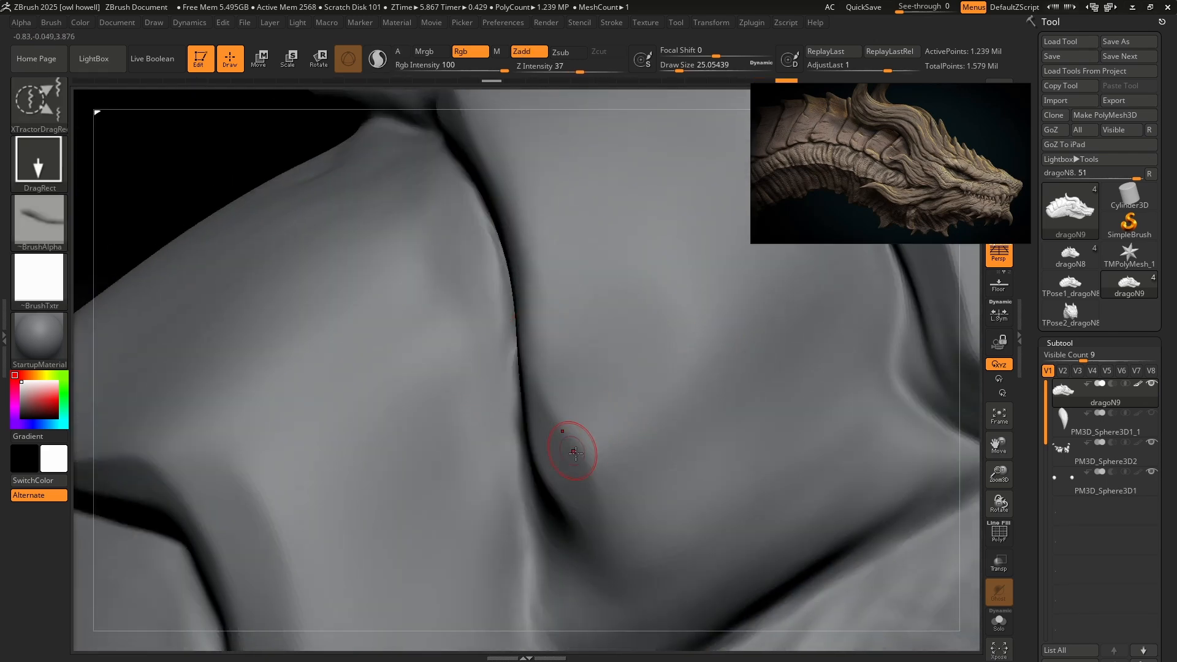
left_click_drag(645, 506, 659, 490)
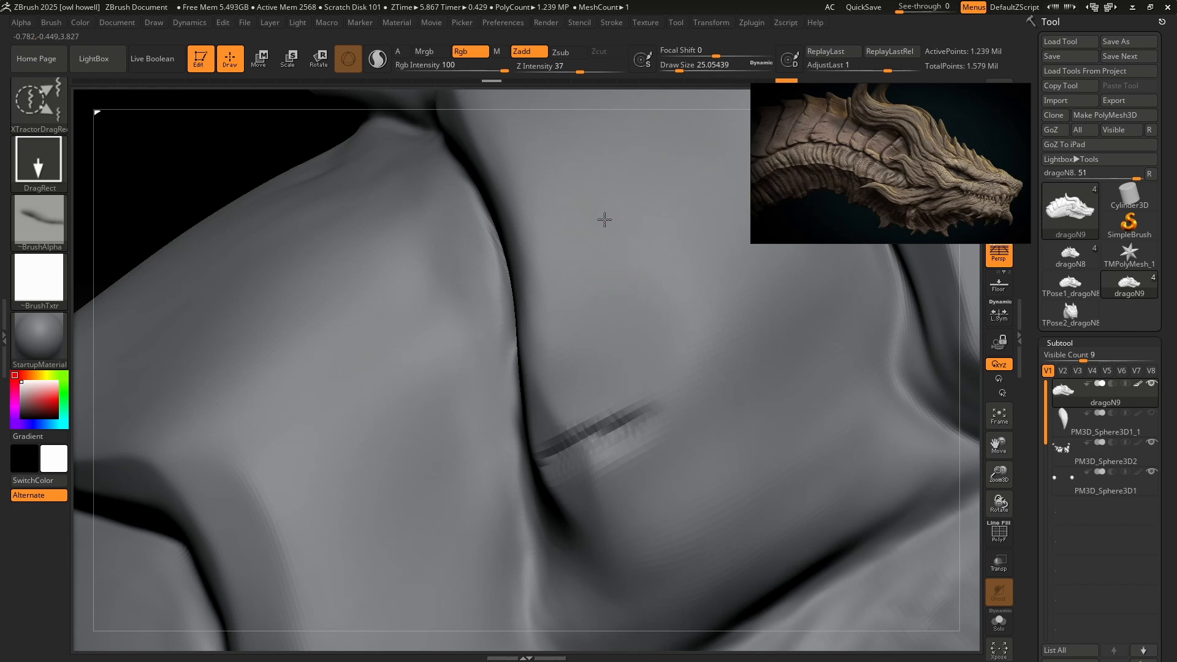
left_click_drag(604, 220, 692, 340)
mouse_move(705, 358)
right_mouse_down("ctrl")
mouse_move(649, 256)
mouse_move(756, 405)
mouse_move(822, 407)
right_mouse_up("ctrl")
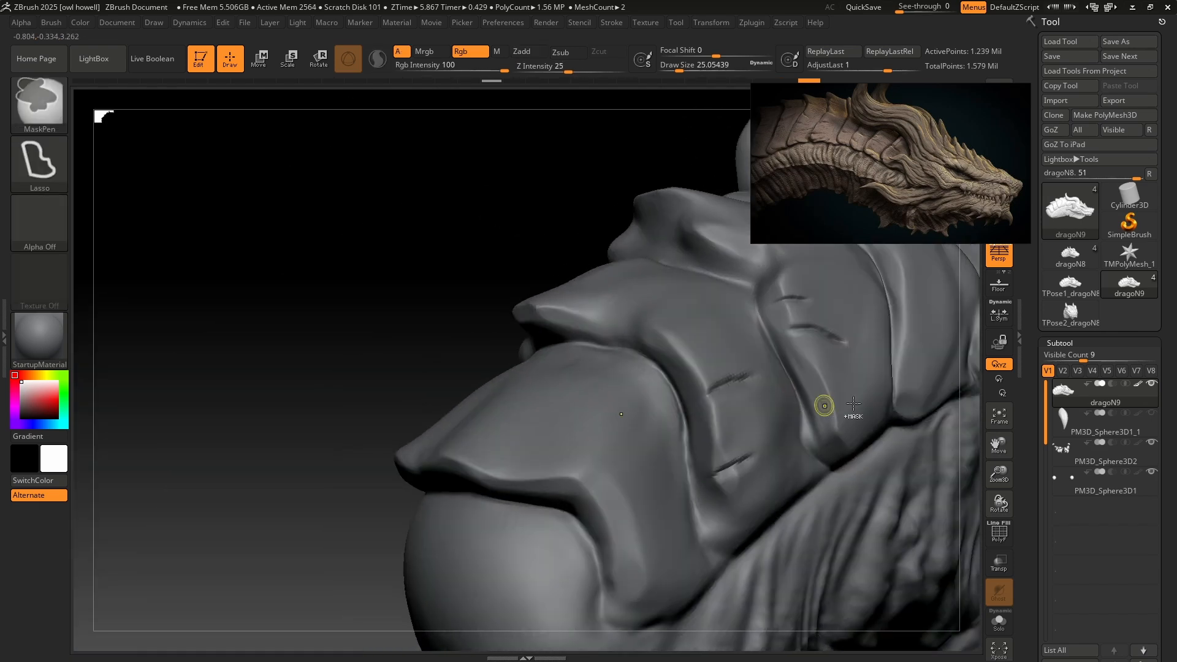
Stamp two creases across the upper surface of the rearmost neck plate.
right_click_drag(729, 383, 672, 349, "ctrl")
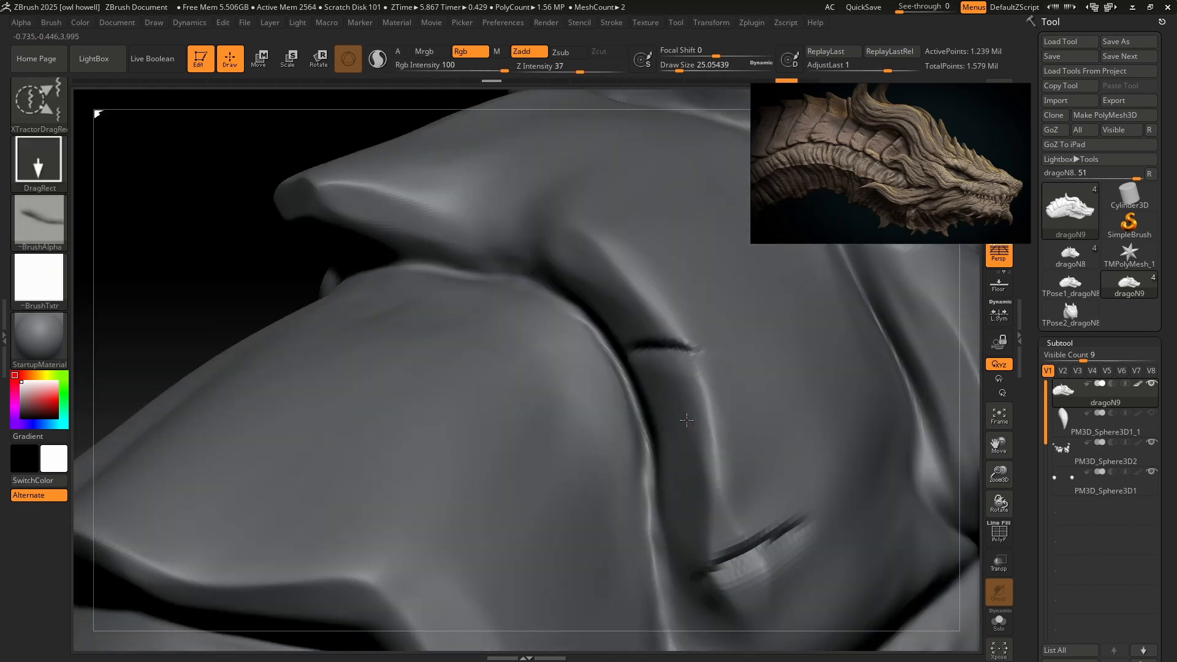
left_click_drag(516, 451, 612, 533)
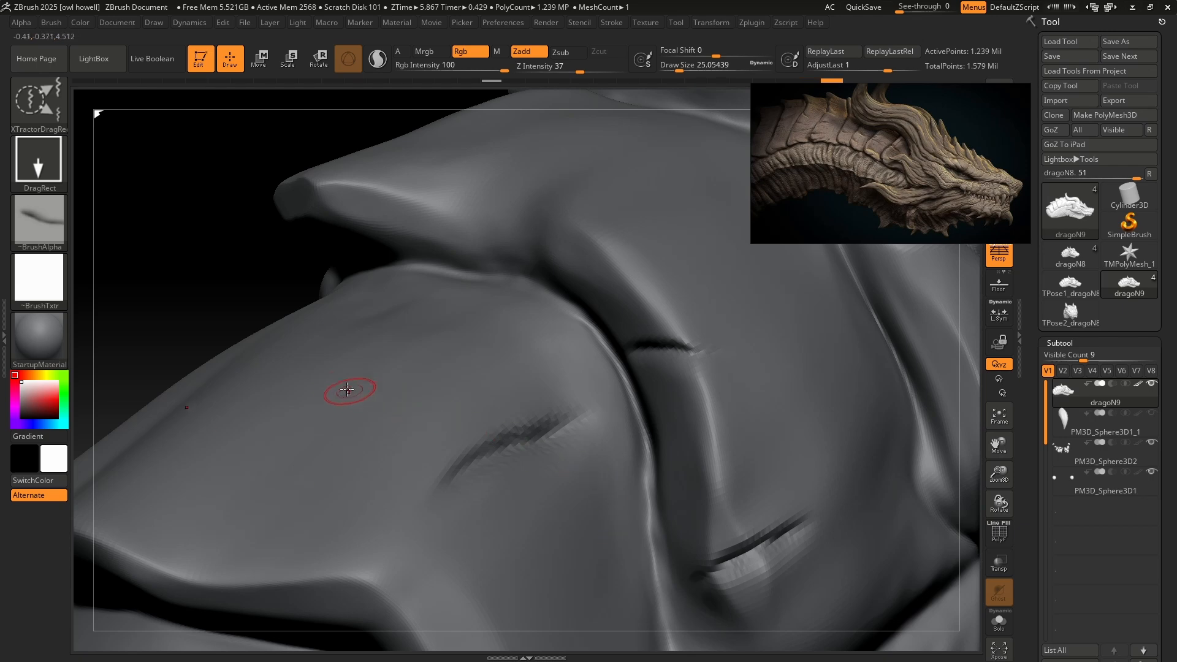
left_click_drag(346, 389, 426, 466)
Stamp three short creases along the rear edge of the broad rounded neck plate nearer the horns.
right_click_drag(432, 461, 683, 423, "ctrl")
left_click_drag(775, 360, 696, 360)
right_click_drag(807, 359, 477, 538, "alt")
left_click_drag(605, 288, 590, 357)
mouse_move(359, 328)
right_mouse_down()
mouse_move(429, 323)
mouse_move(543, 383)
right_mouse_up()
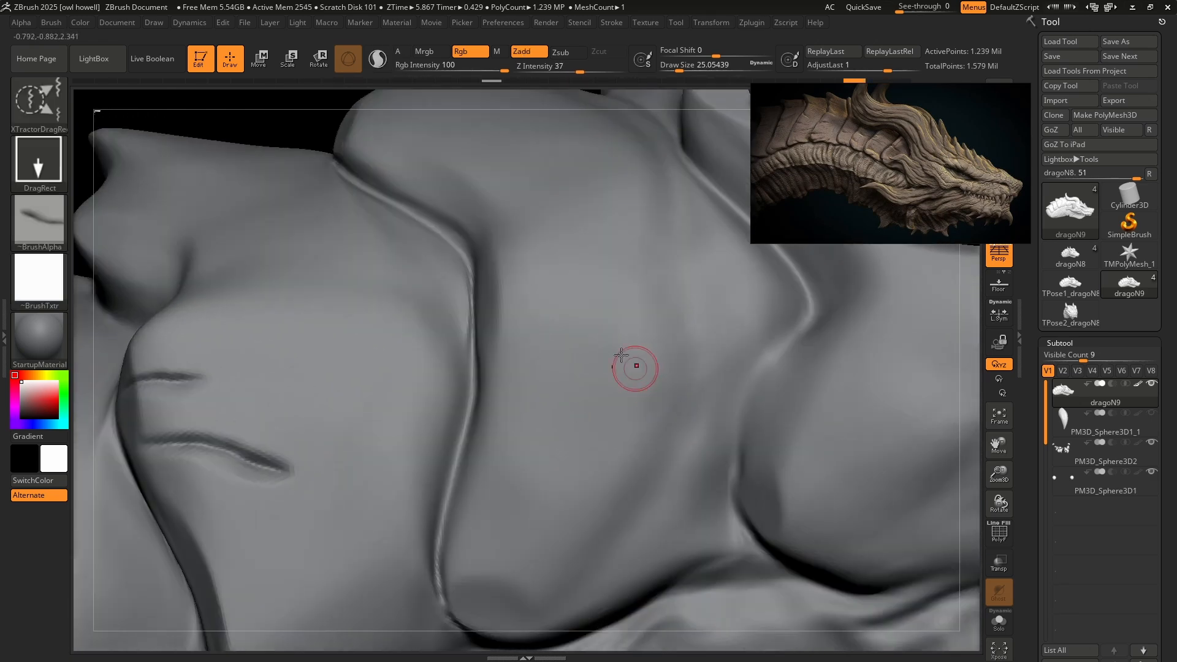
right_click_drag(621, 354, 454, 283)
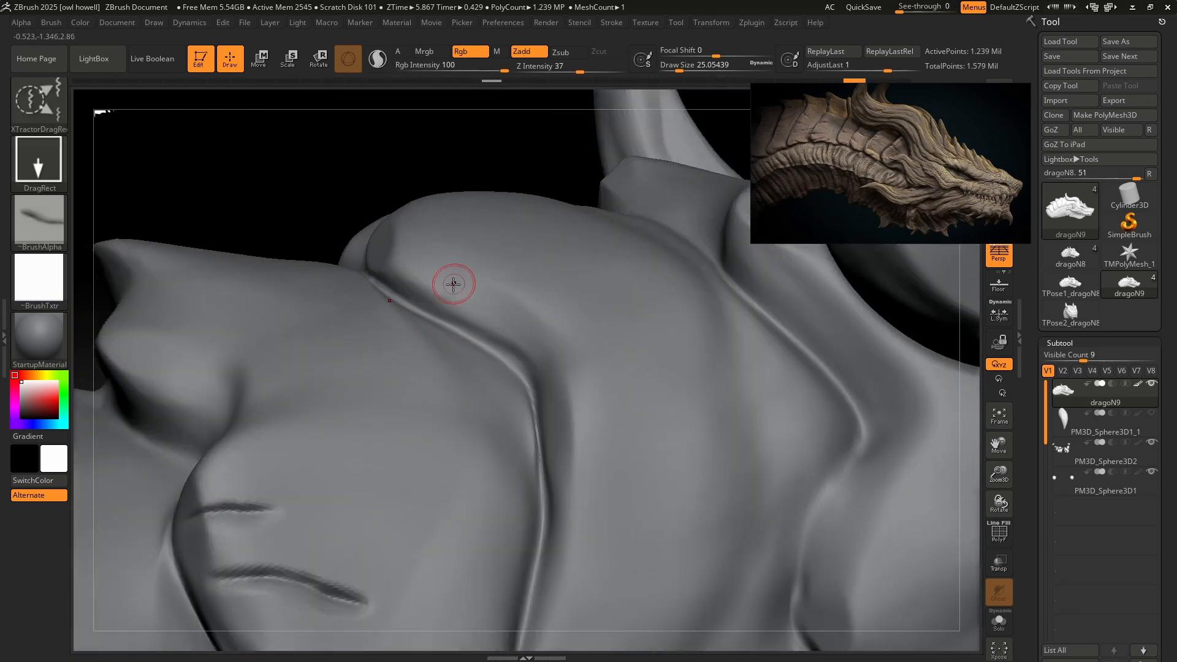
left_click_drag(507, 317, 513, 324)
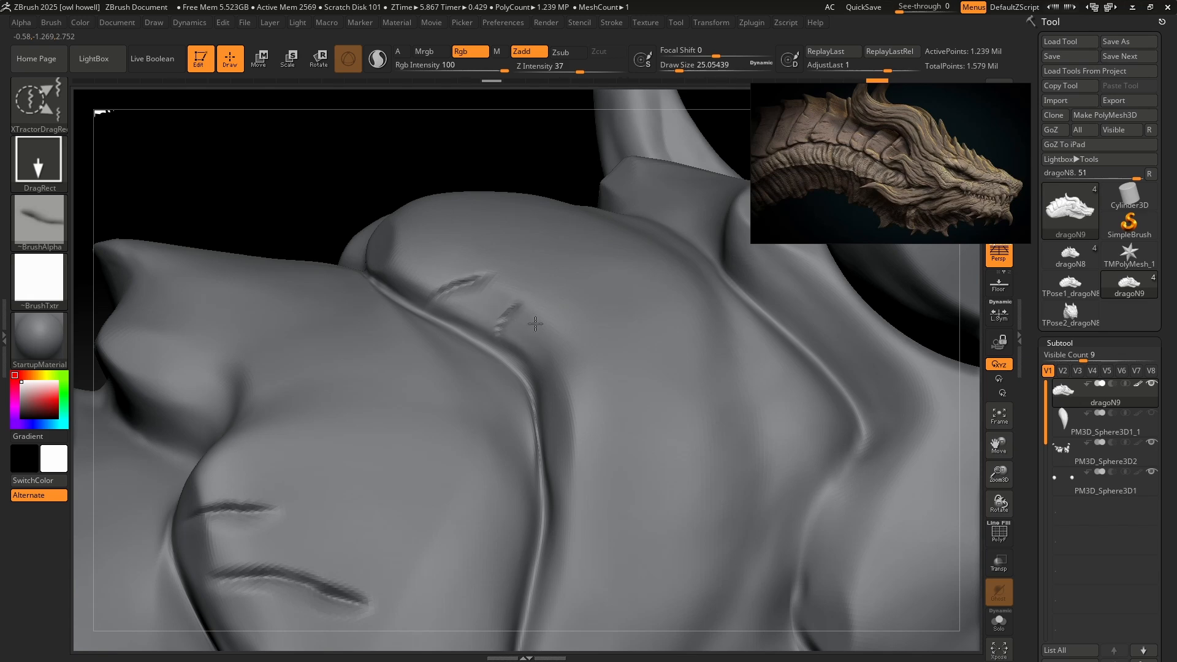
left_click_drag(535, 323, 543, 330)
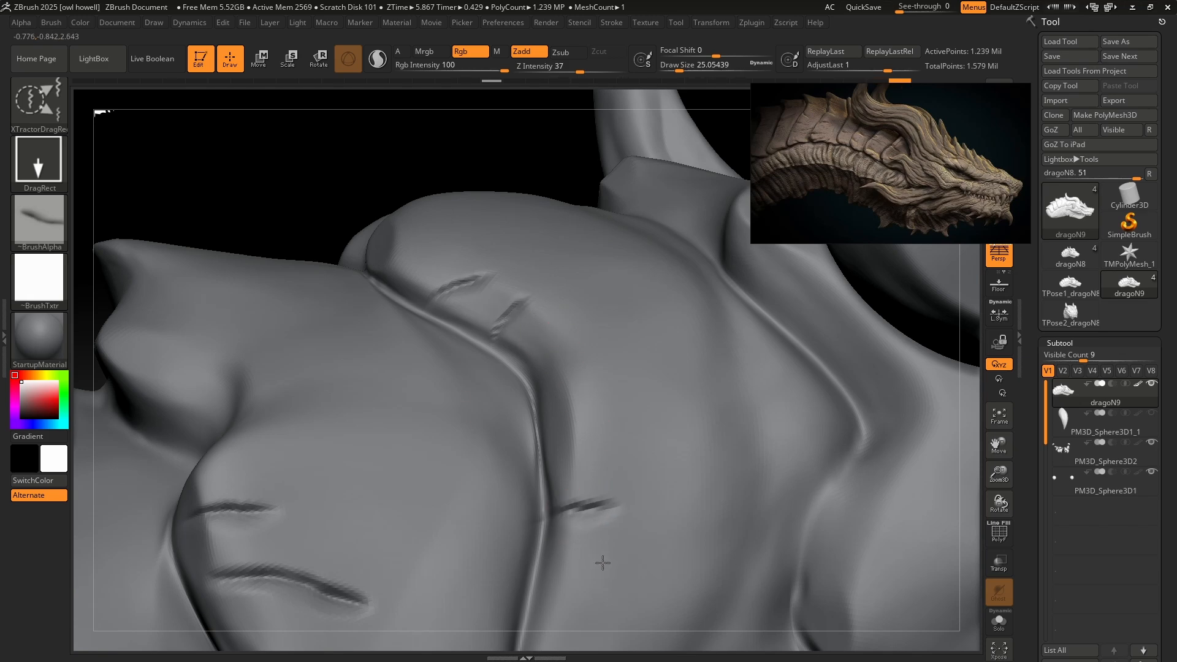
left_click_drag(602, 563, 603, 562)
Stamp two short parallel creases on the plate beneath the large horn, and lower the Z Intensity to 19.
mouse_move(707, 536)
right_mouse_down("ctrl")
mouse_move(687, 346)
mouse_move(717, 421)
right_mouse_up("ctrl")
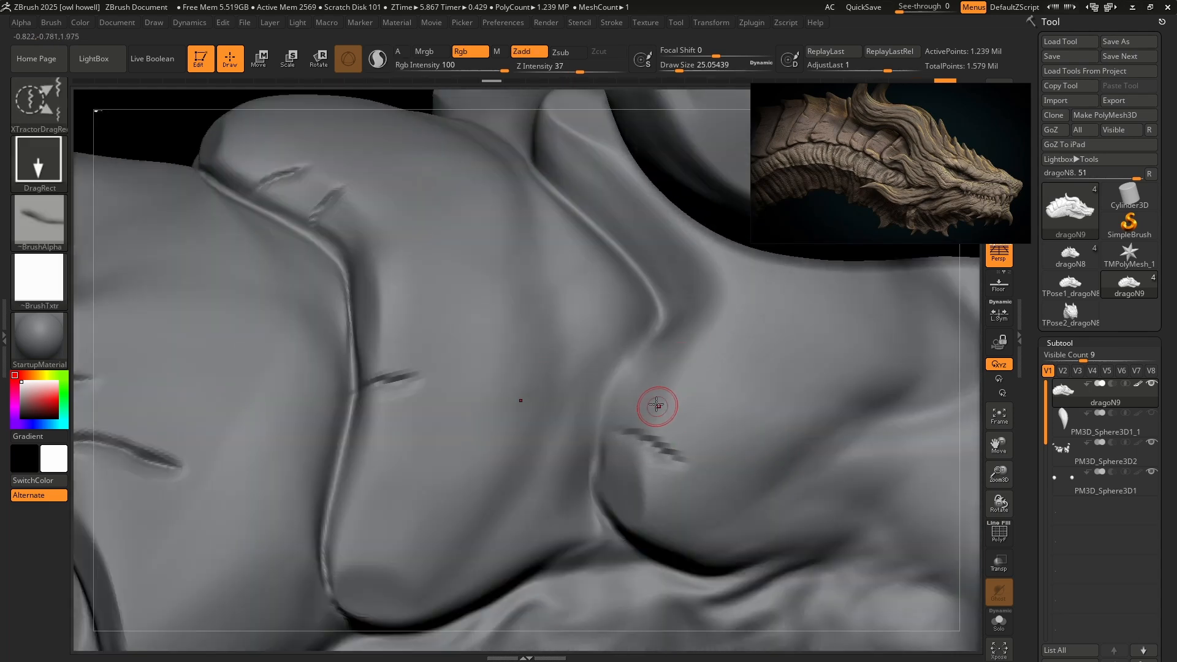
right_click_drag(732, 421, 664, 267, "ctrl")
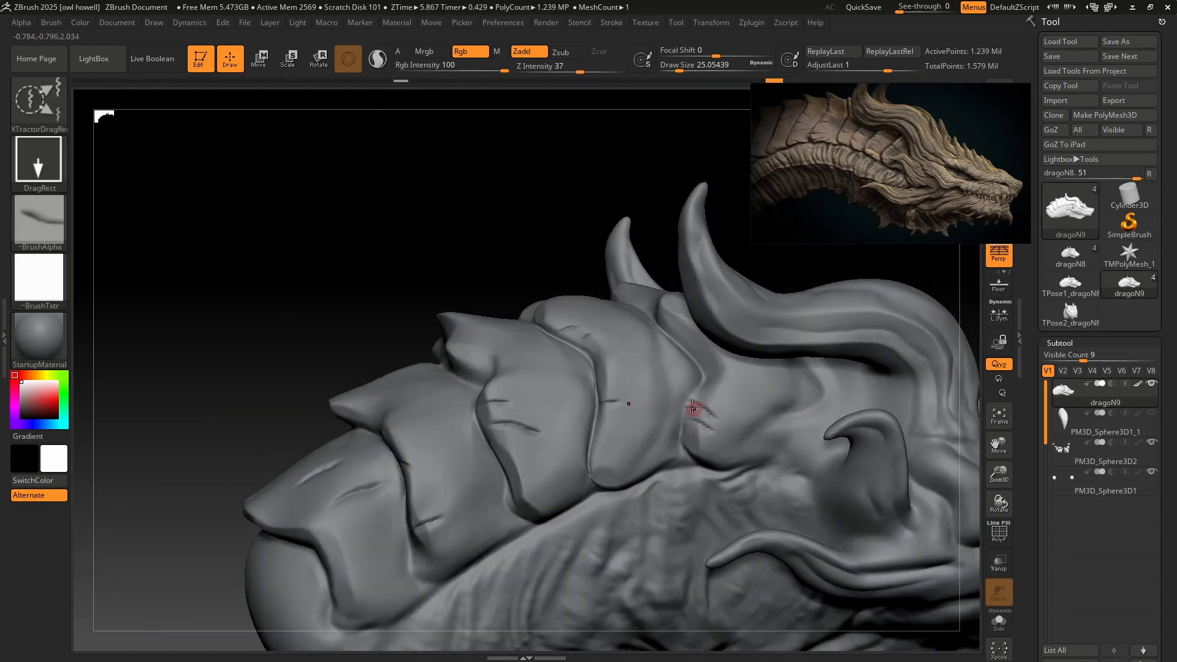
right_click_drag(693, 404, 652, 311)
right_click_drag(690, 380, 691, 456, "ctrl")
right_click_drag(691, 457, 716, 344, "alt")
right_click_drag(715, 344, 717, 441, "ctrl")
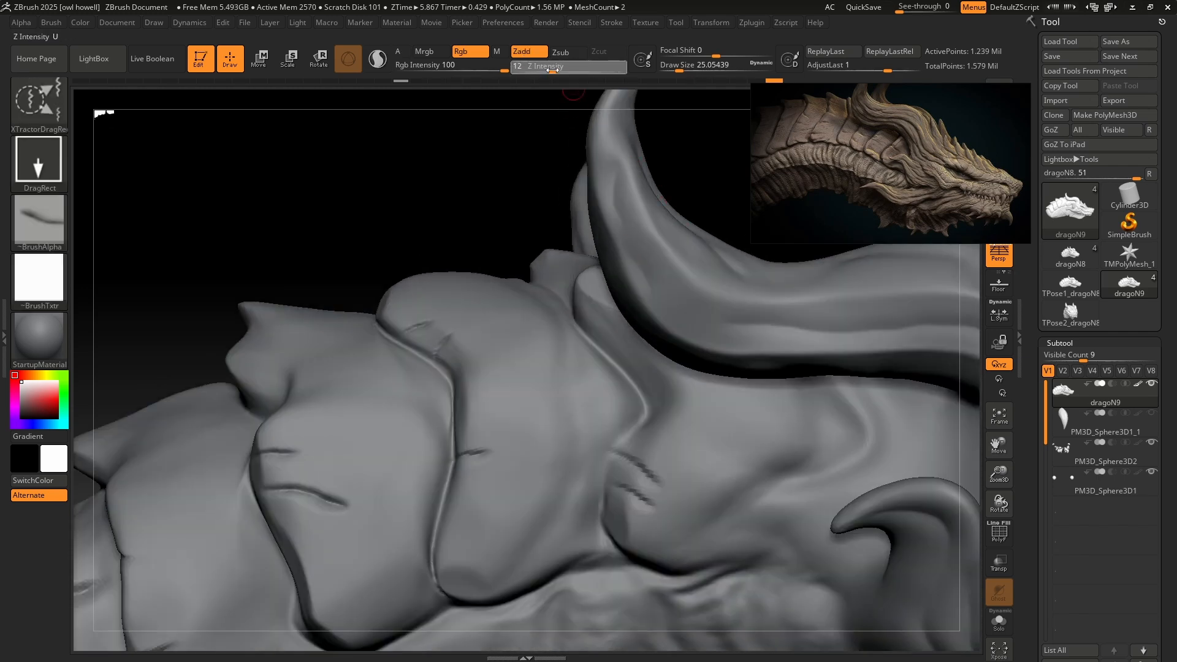
key("Return")
Switch the stroke to Spray, try spraying the crease alpha over the broad neck plate at different intensities, and undo the tests.
left_click(30, 164)
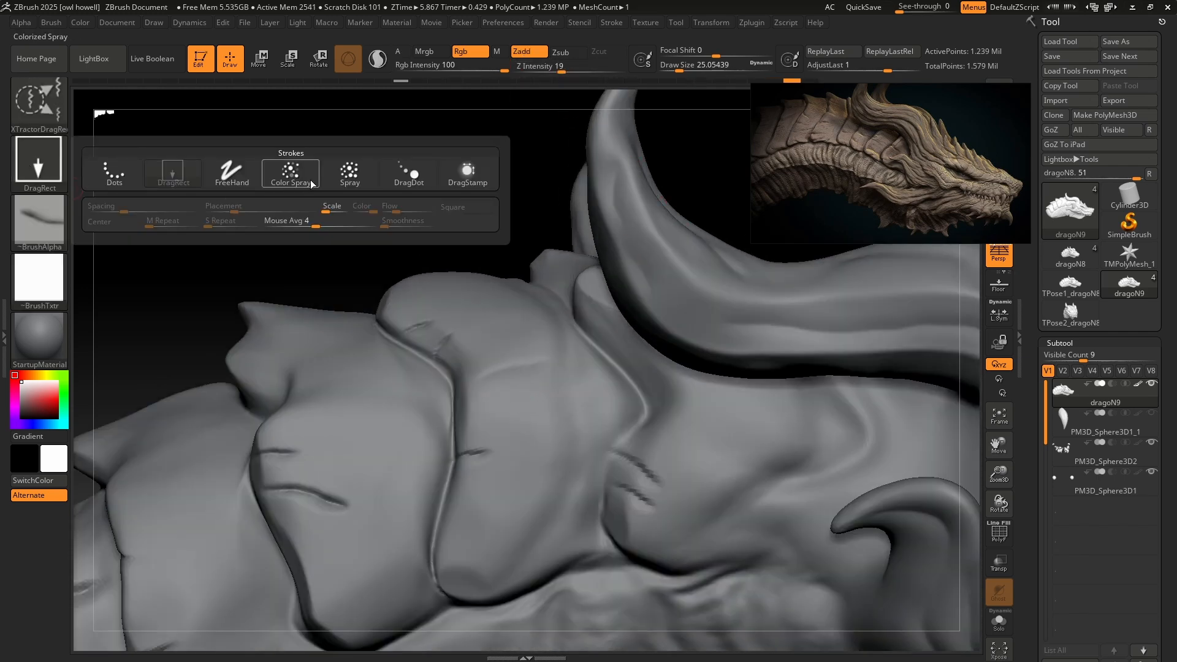
left_click(349, 172)
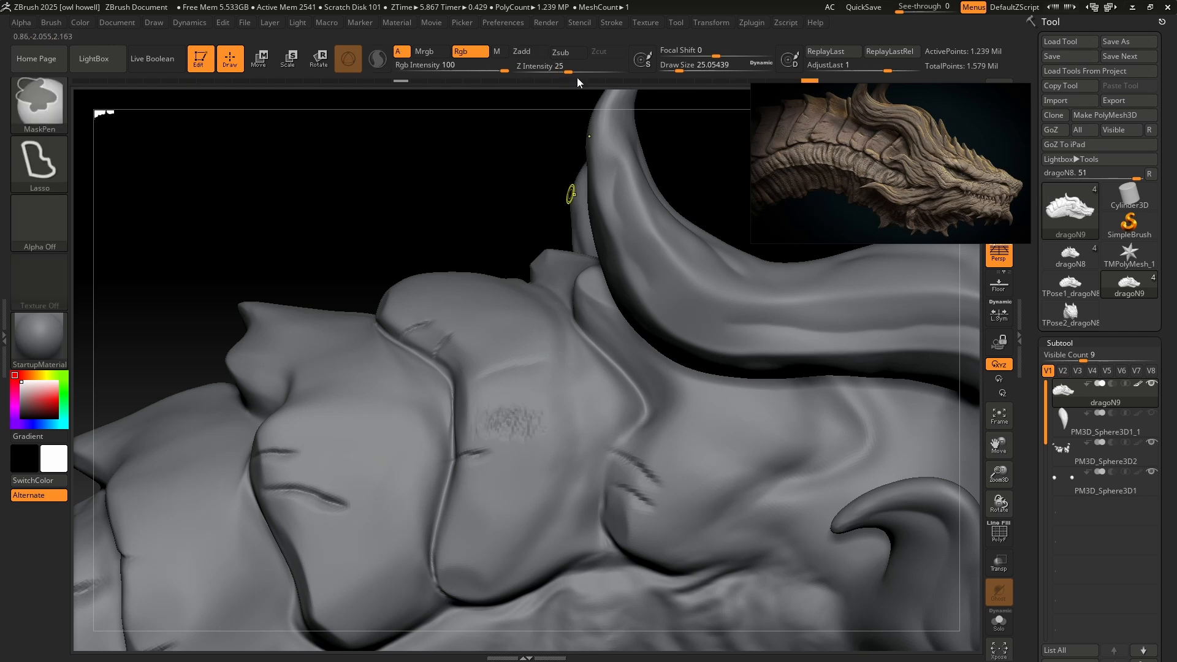
key("ctrl+z")
left_click_drag(569, 68, 589, 69)
left_click_drag(517, 429, 477, 427)
key("ctrl+z")
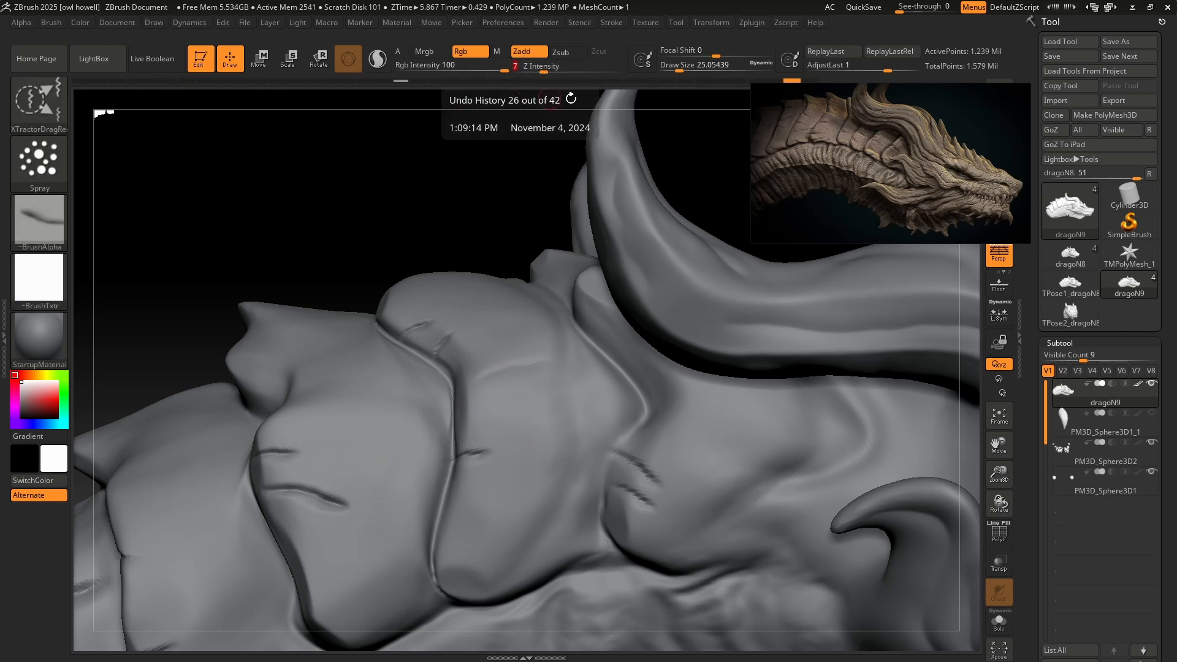
Set the Z Intensity to 15 and the Draw Size to about 167, testing the crease spray on two neck plates and undoing the tests.
key("s")
left_click_drag(496, 307, 539, 306)
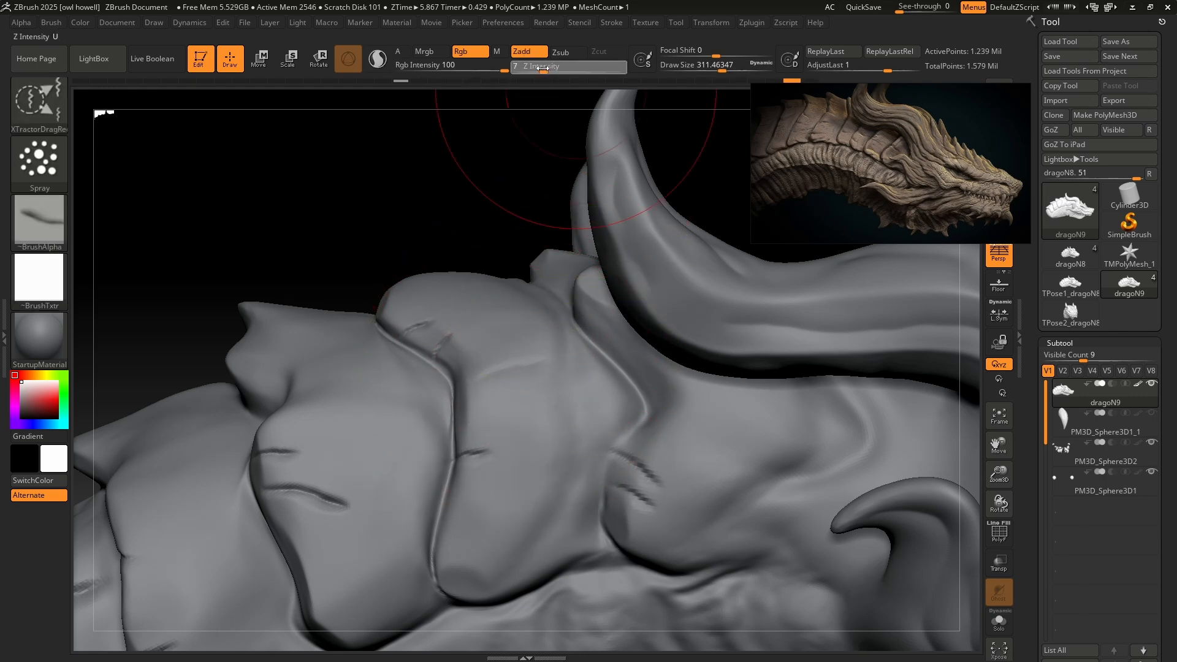
left_click_drag(547, 68, 556, 69)
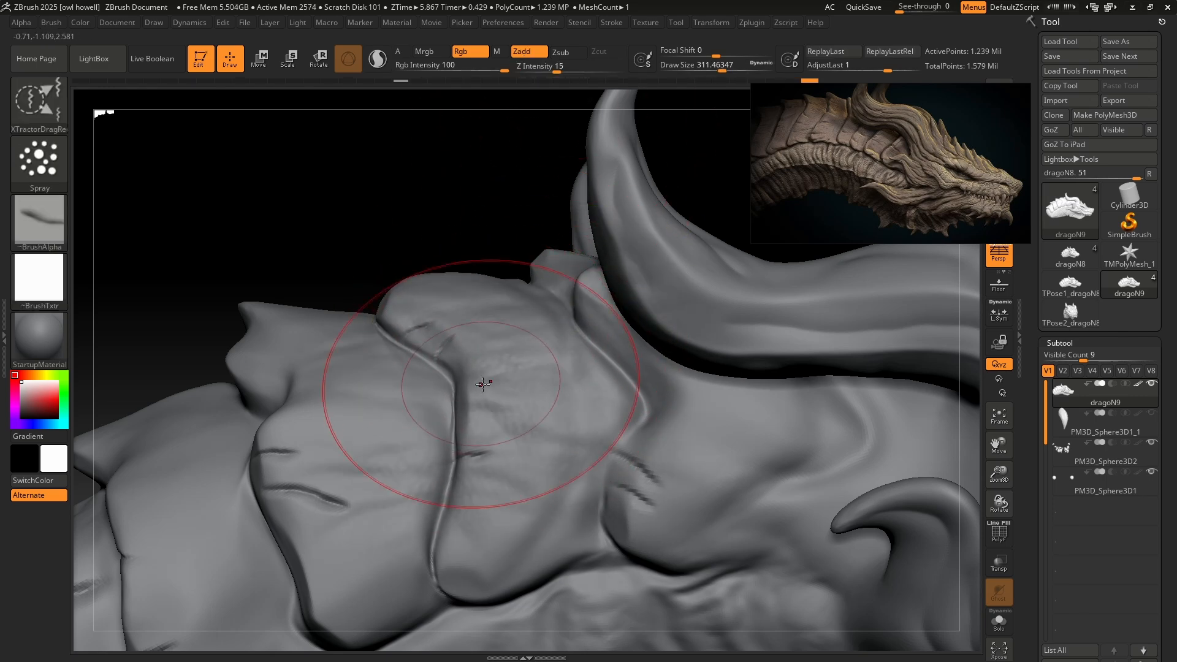
key("s")
left_click_drag(495, 386, 479, 384)
left_click_drag(499, 390, 499, 405)
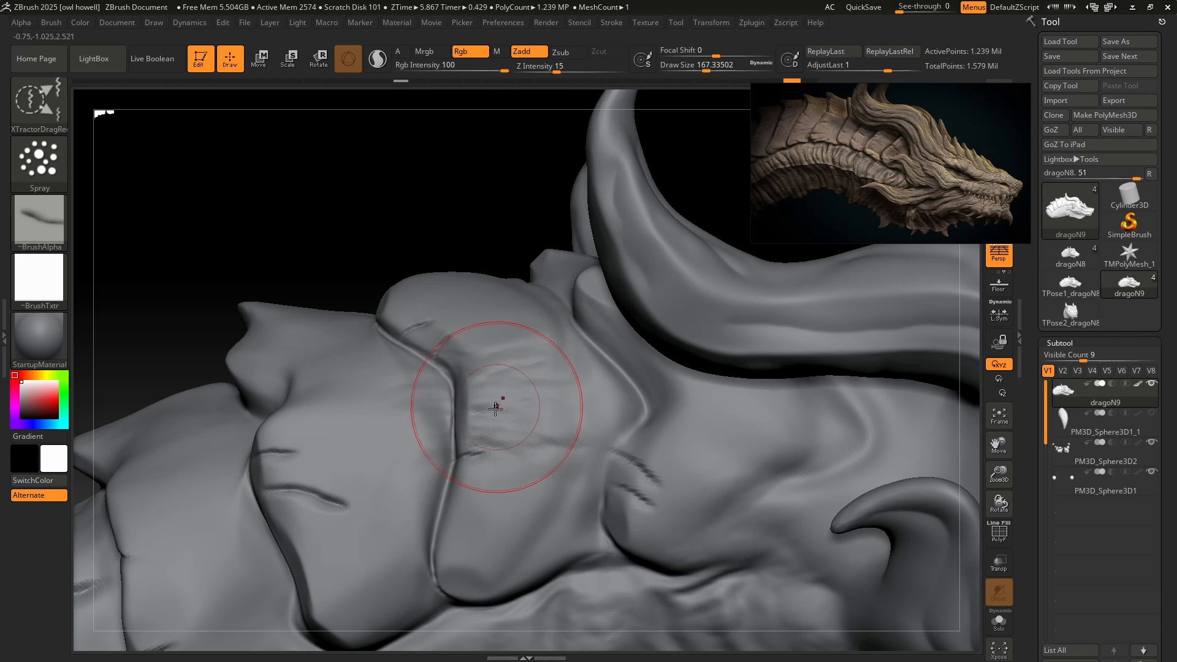
left_click_drag(352, 417, 371, 551)
key("ctrl+z")
key("ctrl+z")
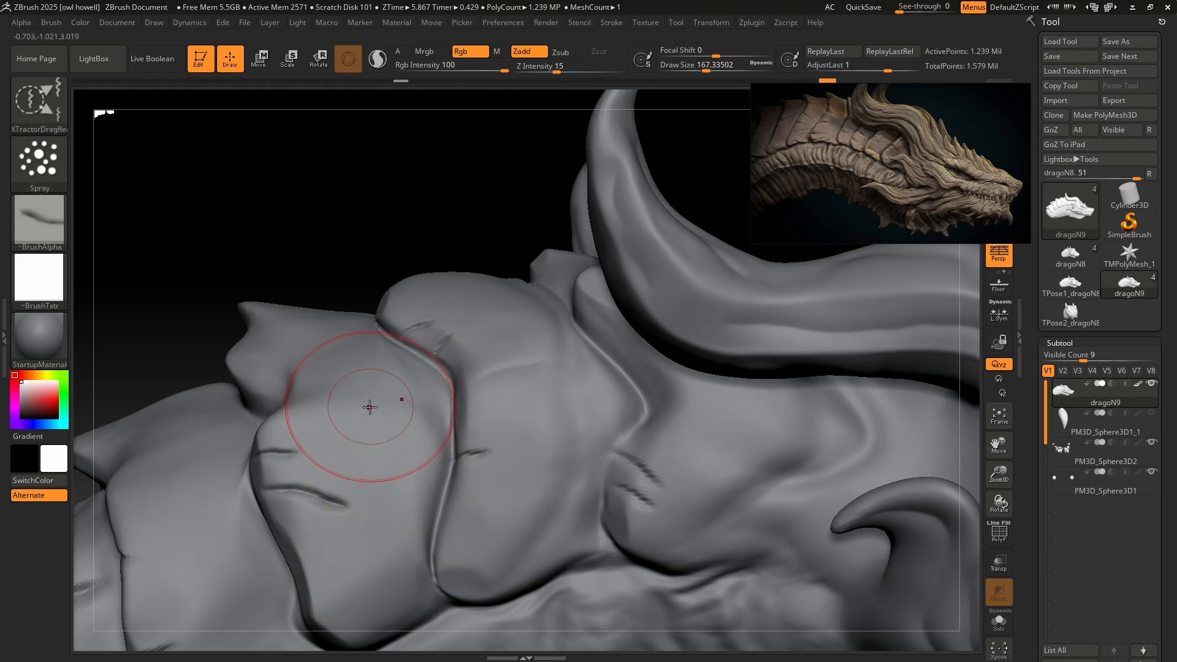
Spray fine crease texture across the neck armour plates, from the rearmost plate to the broad plate nearer the horns.
left_click_drag(370, 407, 363, 540)
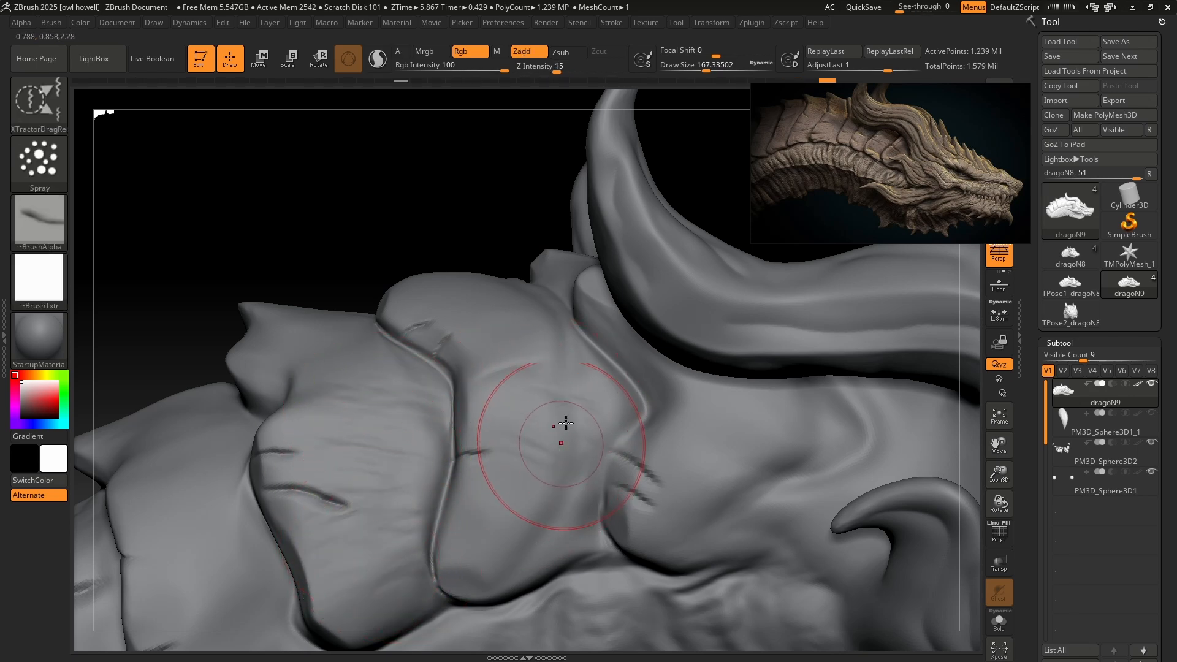
mouse_move(556, 444)
right_mouse_down("ctrl")
mouse_move(533, 380)
mouse_move(636, 327)
right_mouse_up("ctrl")
right_click_drag(636, 328, 631, 392, "ctrl")
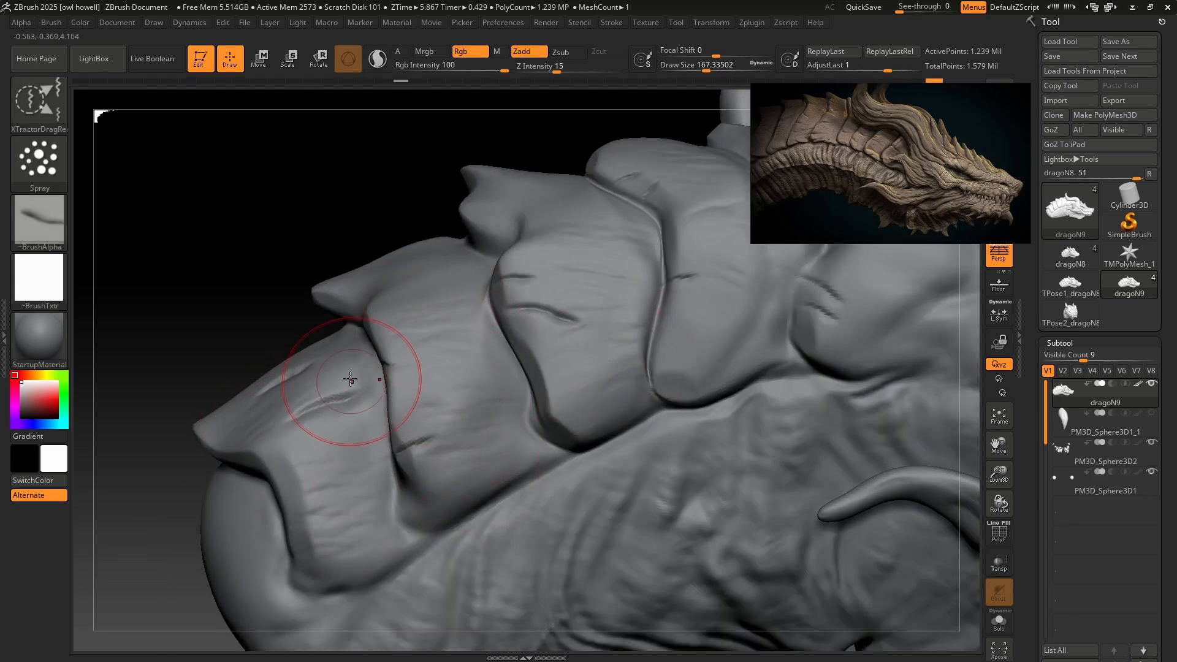
right_click_drag(481, 344, 481, 300, "ctrl")
right_click_drag(481, 301, 416, 368, "alt")
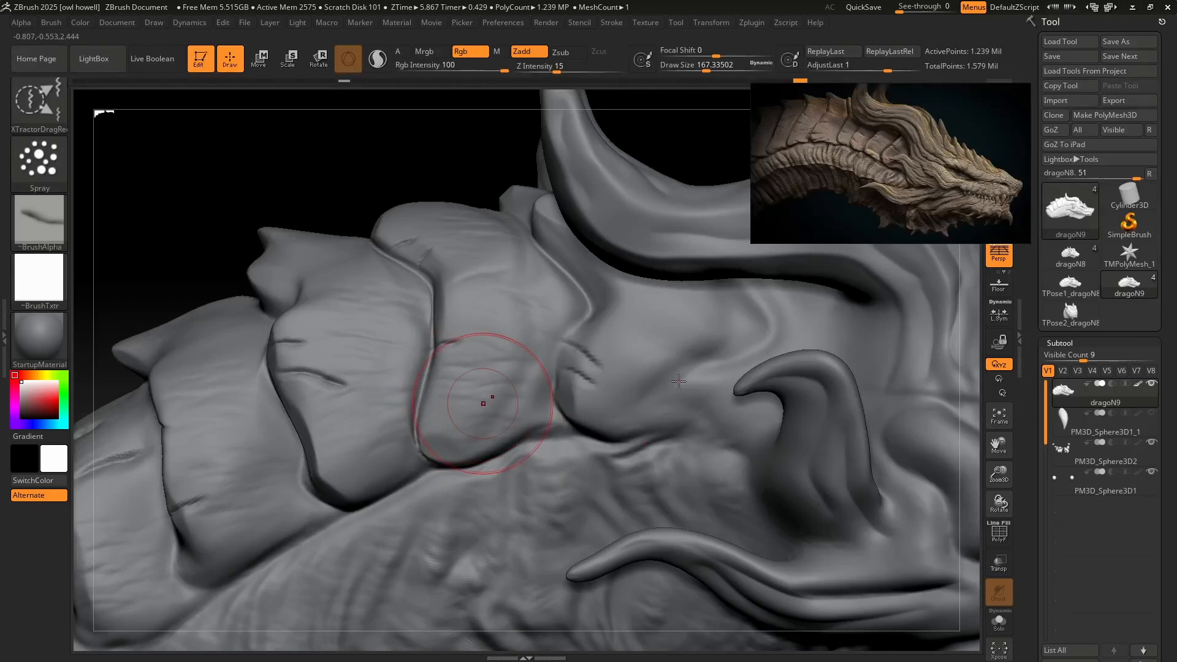
Spray crease texture over the plate behind the large horn and the upper surfaces of the neck plates.
mouse_move(667, 347)
right_mouse_down()
mouse_move(711, 328)
mouse_move(723, 306)
right_mouse_up()
mouse_move(723, 306)
right_mouse_down("alt")
mouse_move(606, 397)
mouse_move(564, 509)
mouse_move(423, 331)
right_mouse_up("alt")
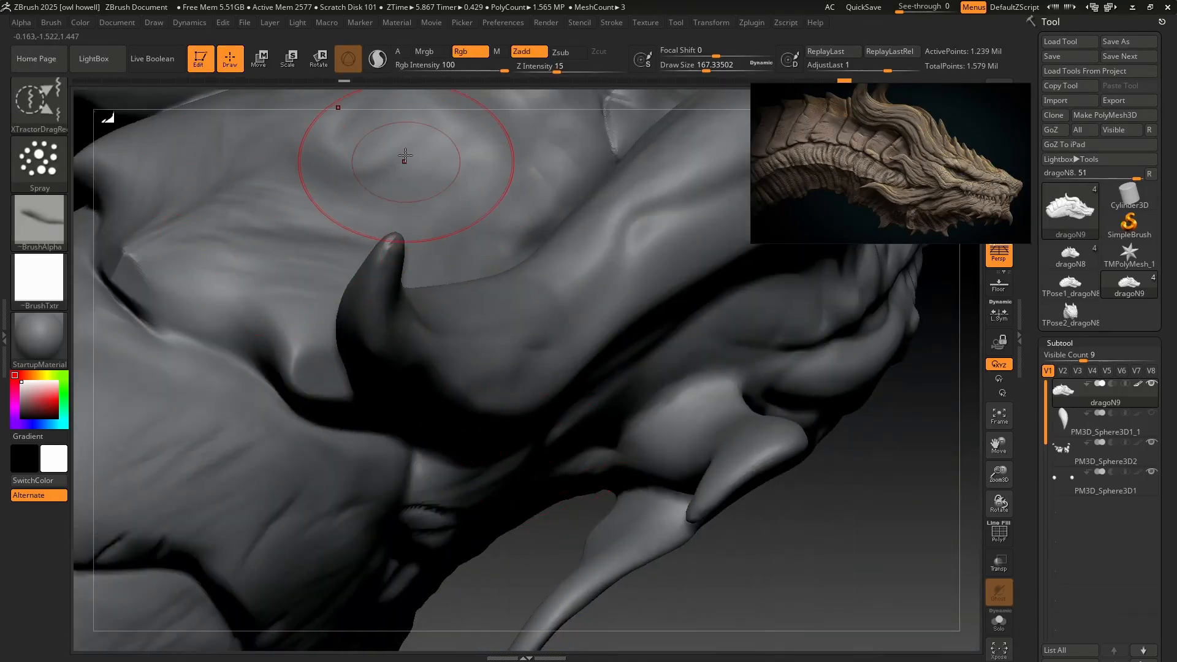
right_click_drag(575, 341, 545, 261, "ctrl")
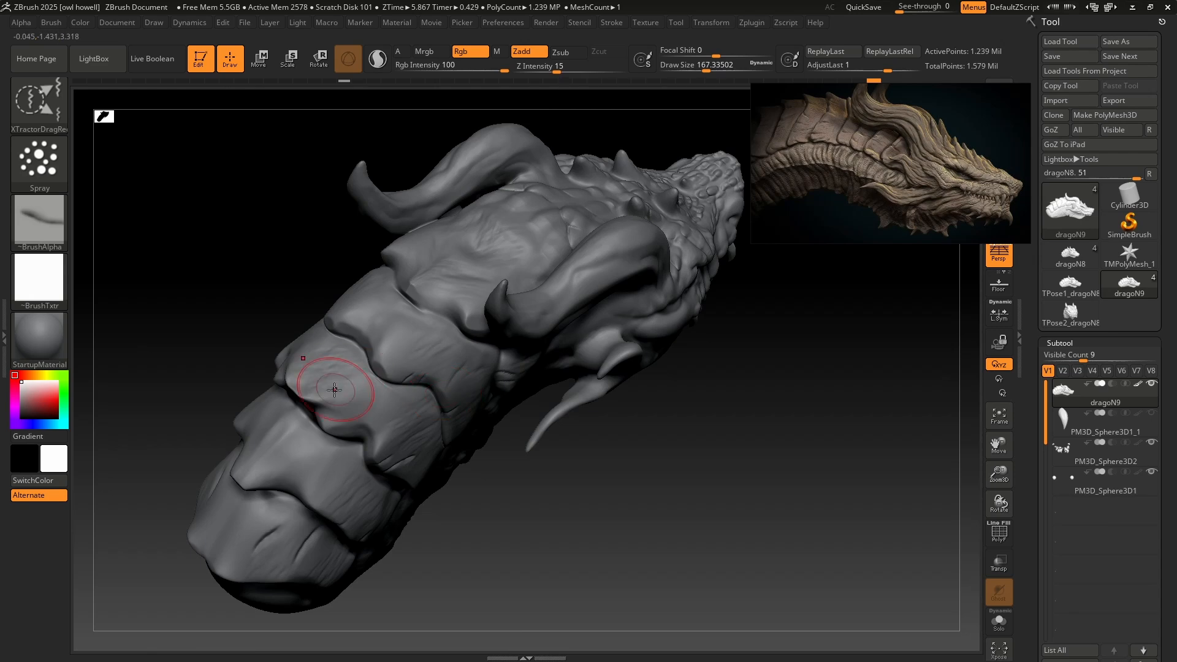
Lower the Z Intensity to 5 and spray faint creases over the skin along the side of the neck, undoing unwanted strokes.
right_click_drag(247, 521, 520, 385)
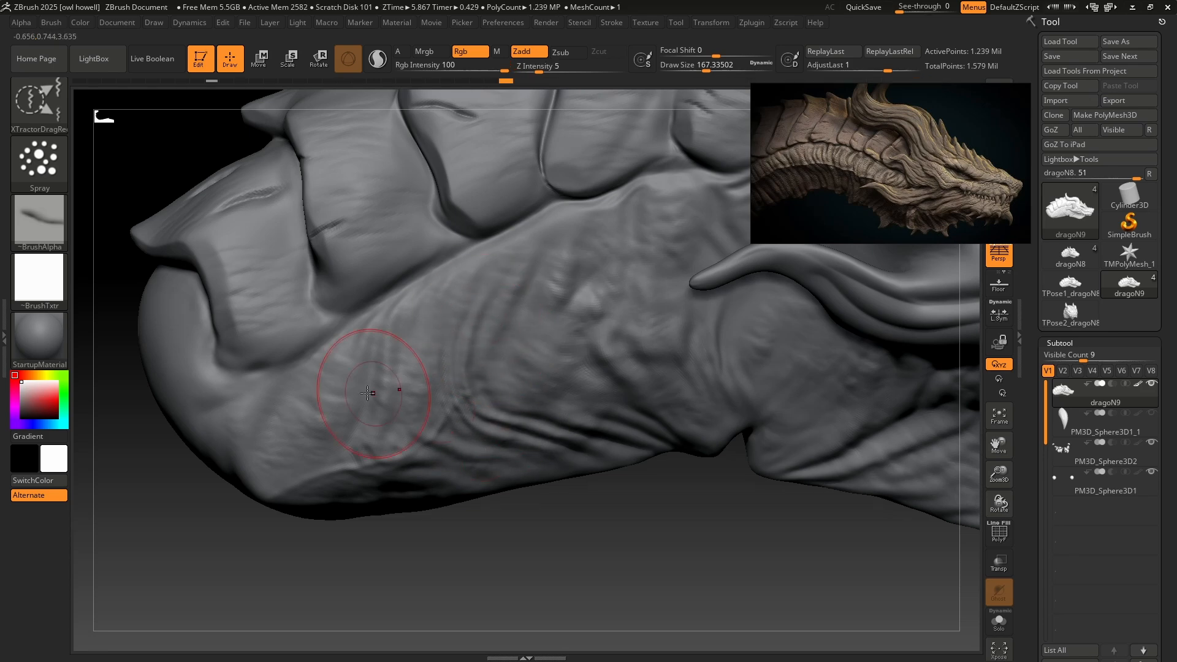
key("ctrl+z")
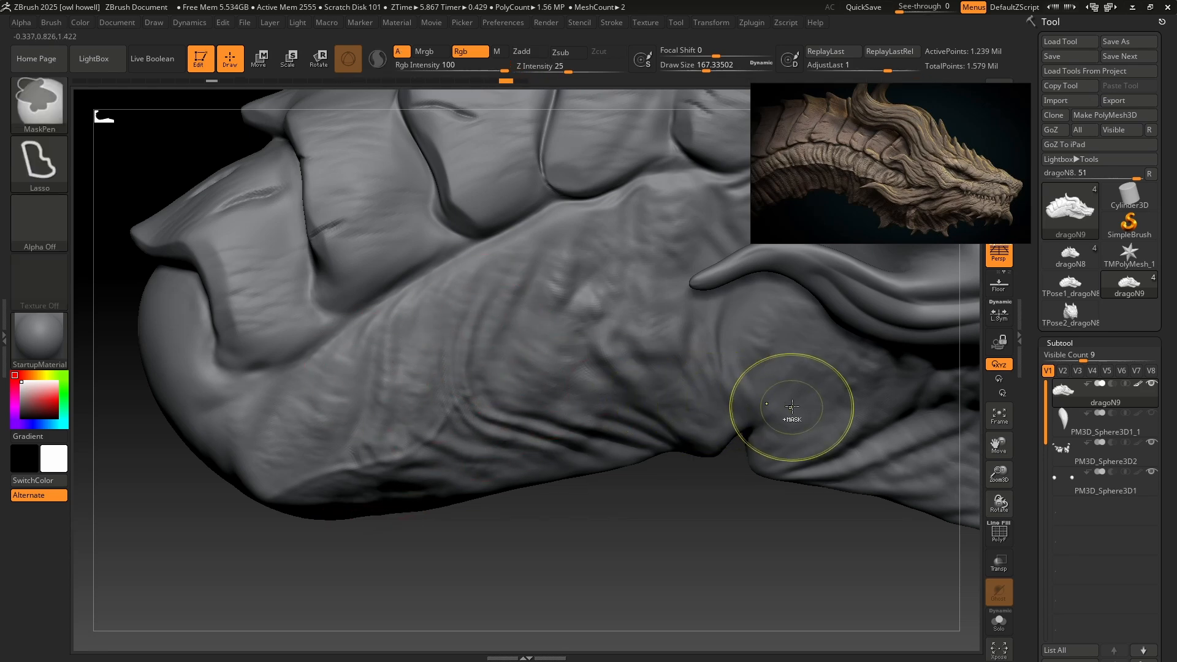
mouse_move(800, 397)
right_mouse_down("alt")
mouse_move(493, 655)
mouse_move(446, 661)
right_mouse_up("alt")
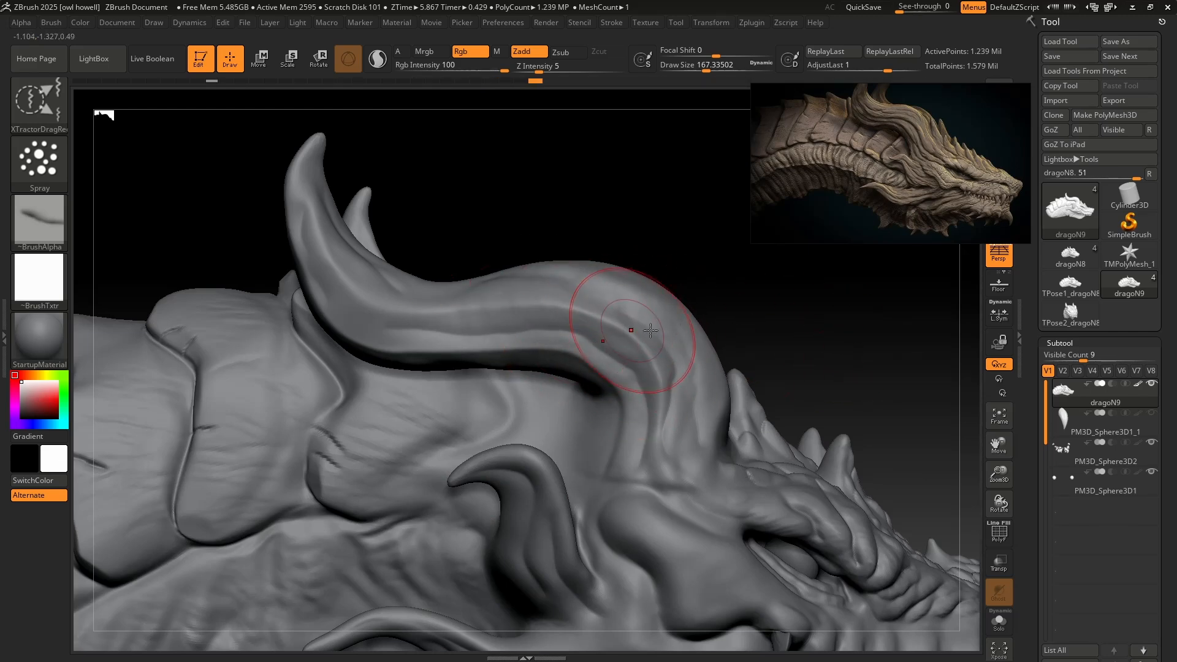
mouse_move(825, 450)
left_mouse_down()
mouse_move(840, 439)
mouse_move(821, 436)
mouse_move(846, 460)
left_mouse_up()
right_click_drag(845, 460, 584, 221, "alt")
key("ctrl+z")
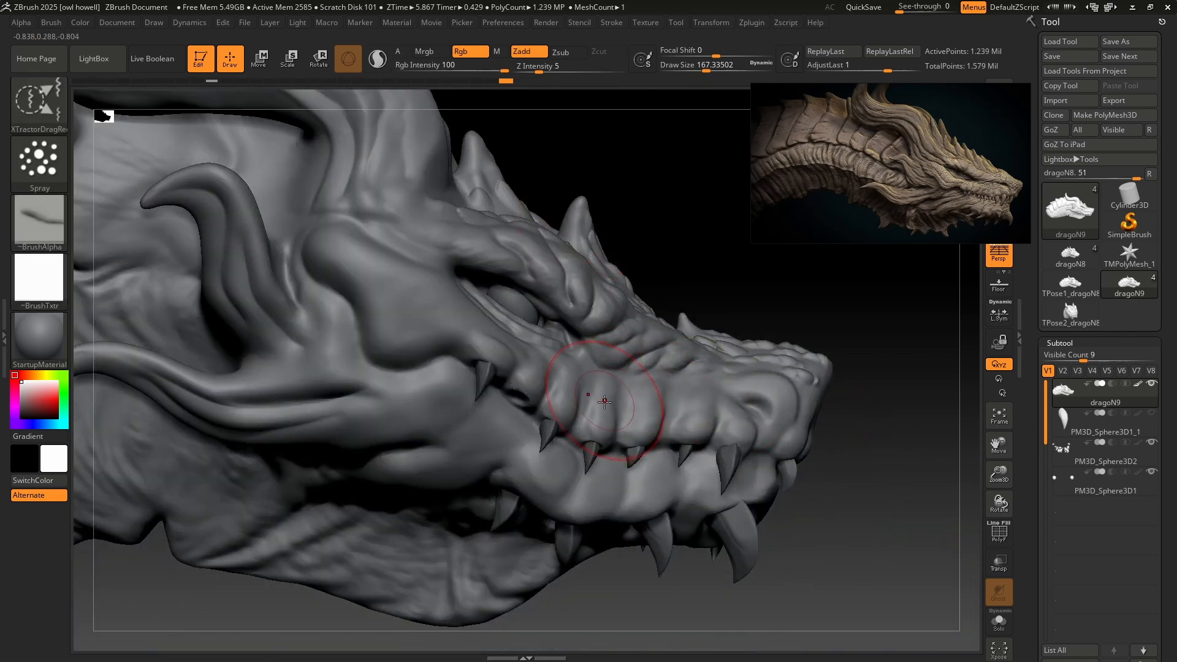
Set the Z Intensity to 13 and spray crease texture over the dragon's jaw, cheek and the raised area behind the eye.
left_click(550, 69)
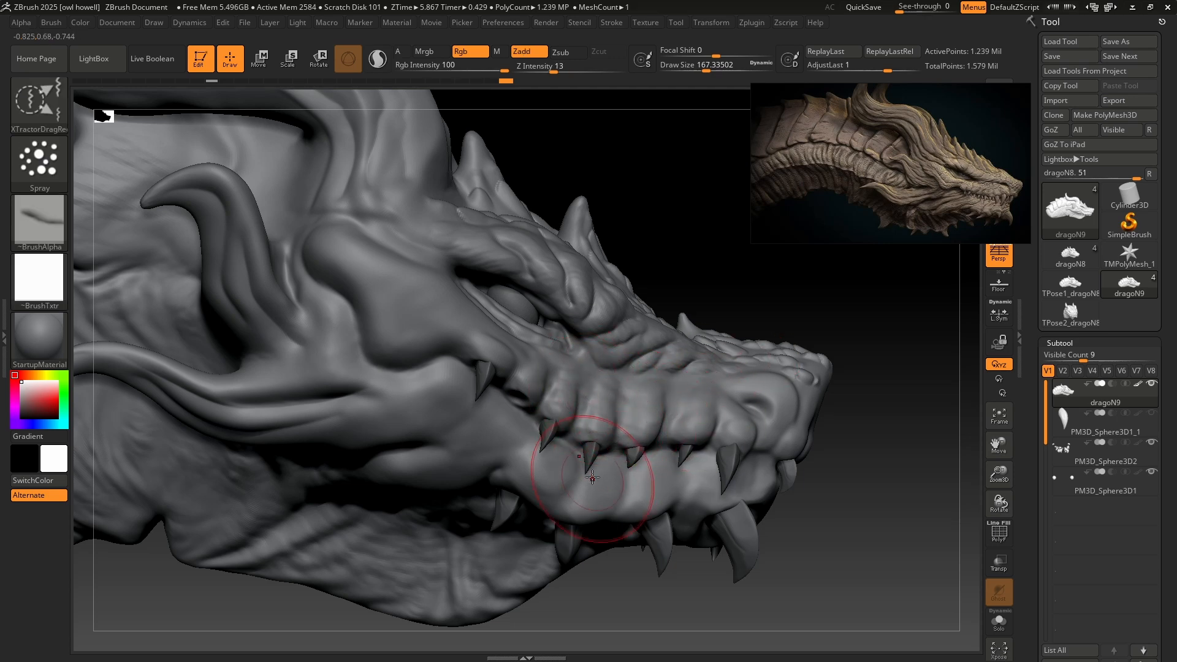
mouse_move(595, 477)
left_mouse_down()
mouse_move(588, 484)
mouse_move(598, 478)
left_mouse_up()
mouse_move(497, 417)
left_mouse_down()
mouse_move(450, 432)
mouse_move(429, 423)
left_mouse_up()
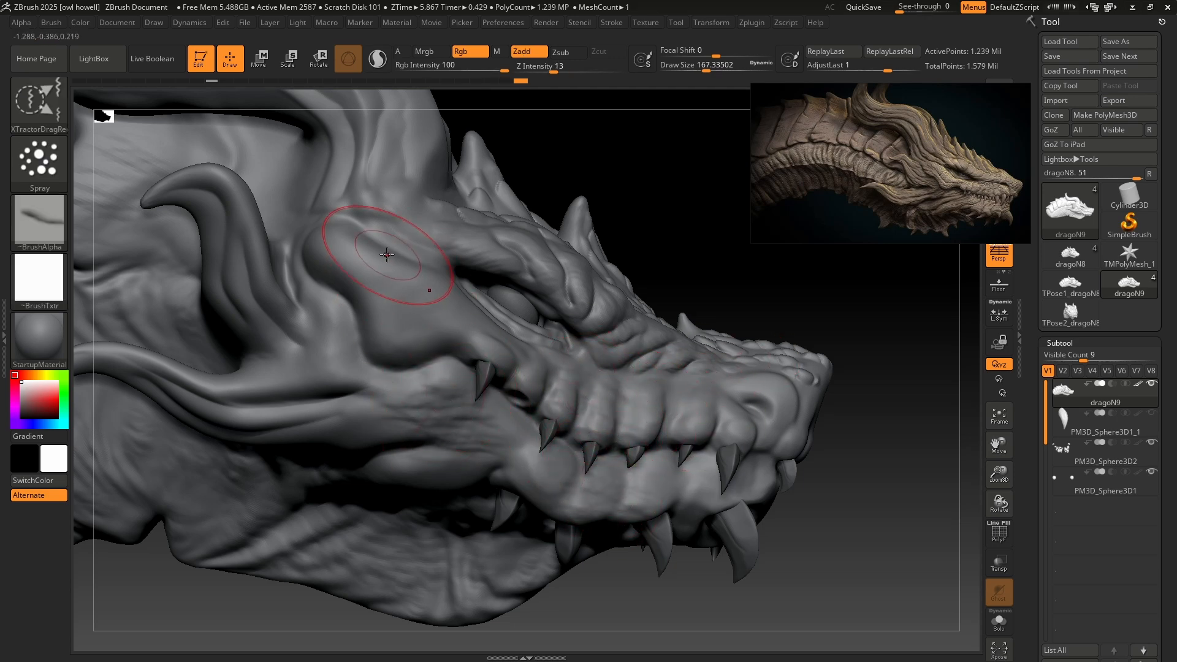
left_click_drag(389, 256, 397, 316)
left_click_drag(412, 270, 406, 314)
left_click_drag(344, 339, 290, 386)
right_click_drag(339, 371, 529, 424, "alt")
left_click_drag(374, 444, 340, 462)
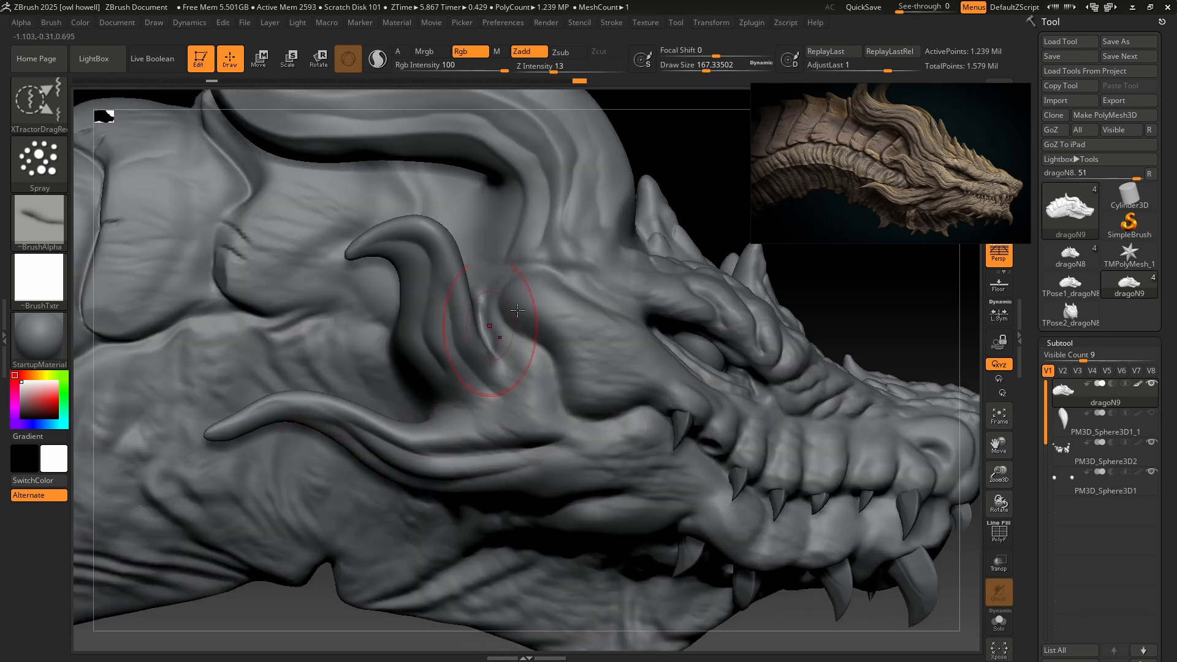
Spray crease texture along the large curved horn and around its base, undoing one unwanted stroke.
right_click_drag(582, 208, 510, 354, "alt")
mouse_move(515, 321)
left_mouse_down()
mouse_move(500, 350)
mouse_move(478, 359)
mouse_move(500, 303)
left_mouse_up()
key("ctrl+z")
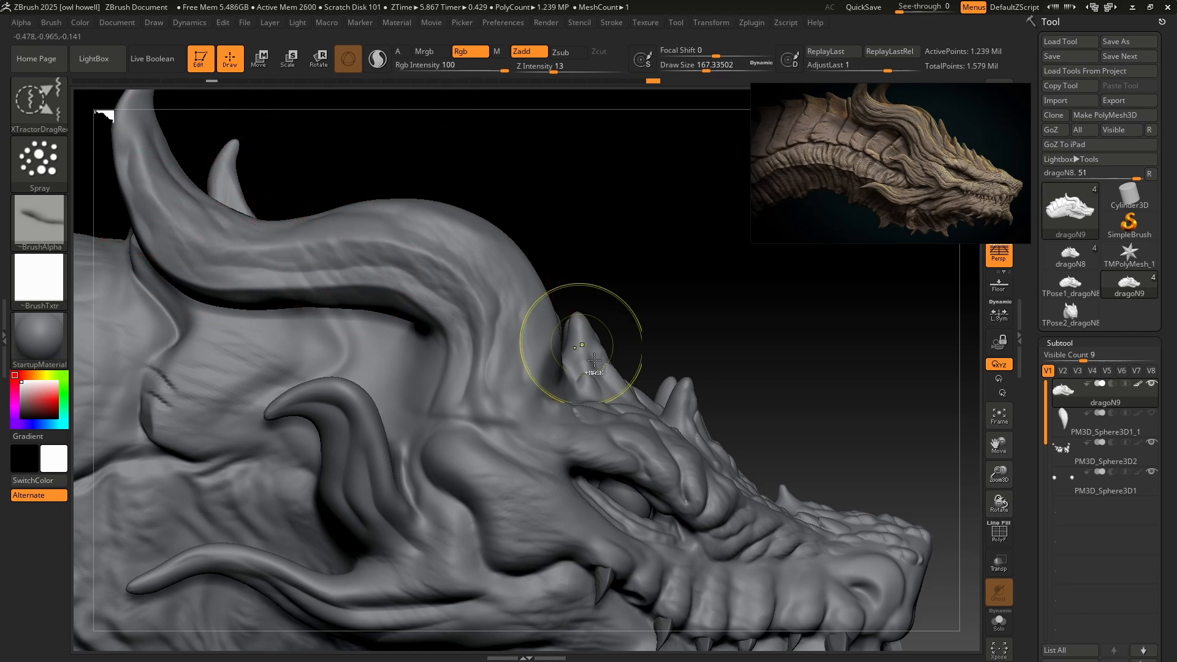
right_click_drag(565, 341, 619, 283, "ctrl")
right_click_drag(641, 358, 473, 394, "ctrl")
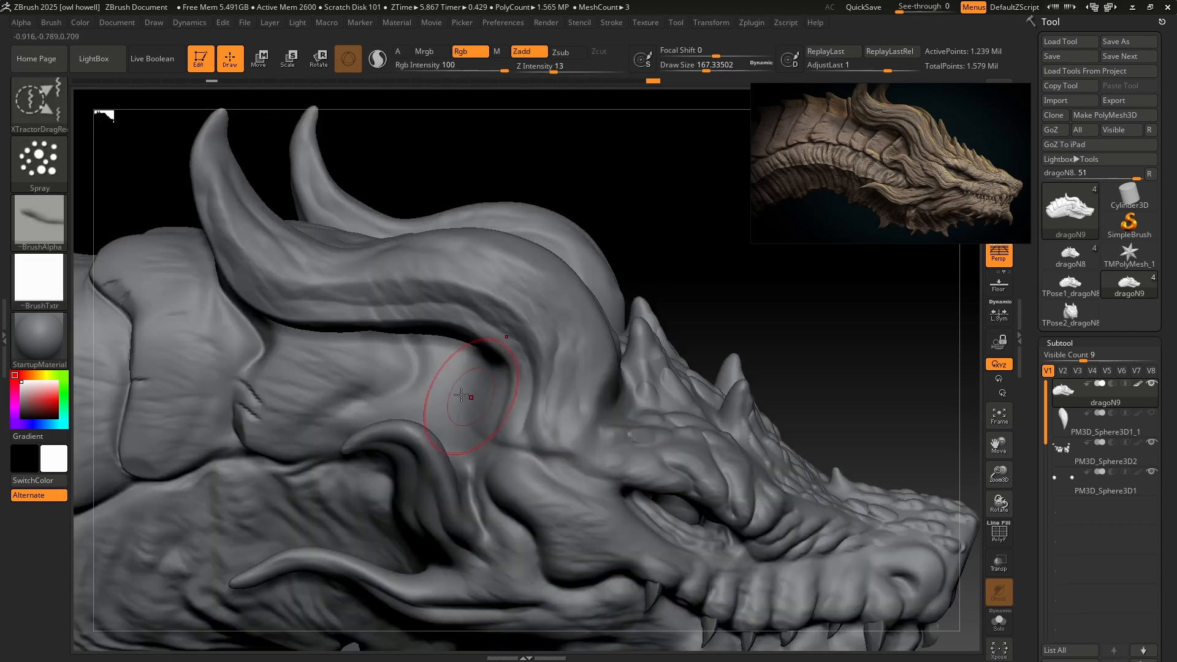
right_click_drag(601, 467, 710, 325, "ctrl")
right_click_drag(711, 325, 609, 326)
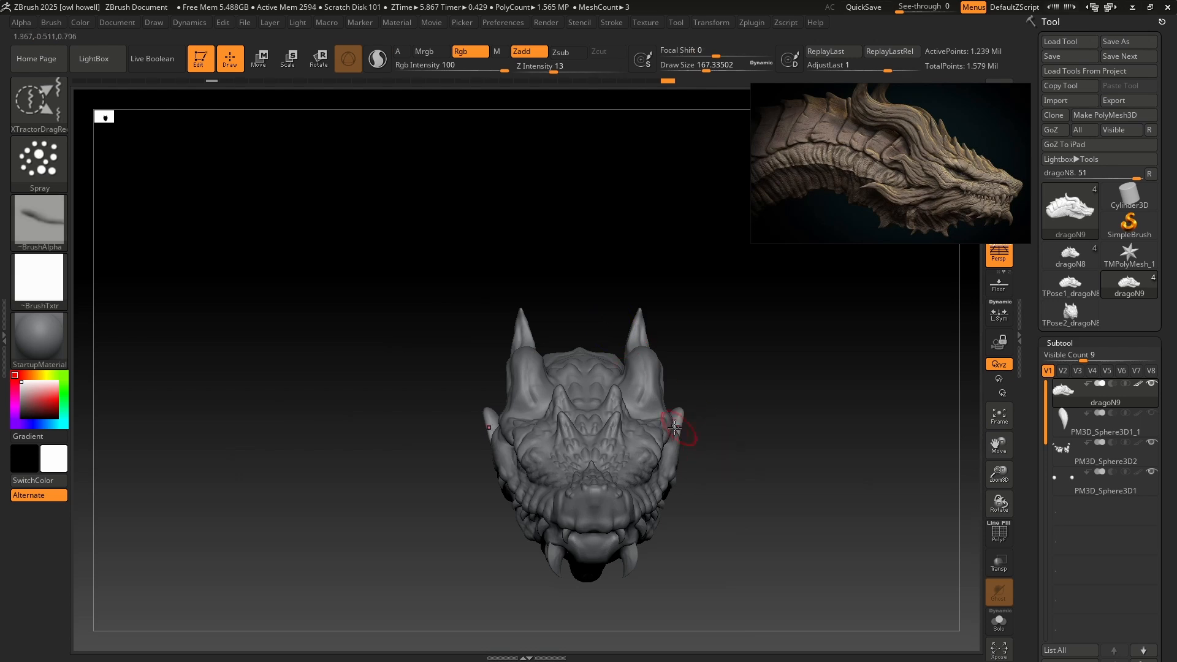
Leave 3D editing with the early dragon1 head on the canvas and draw the detailed dragoN9 head beside it in Edit mode for comparison.
right_click_drag(674, 427, 695, 355)
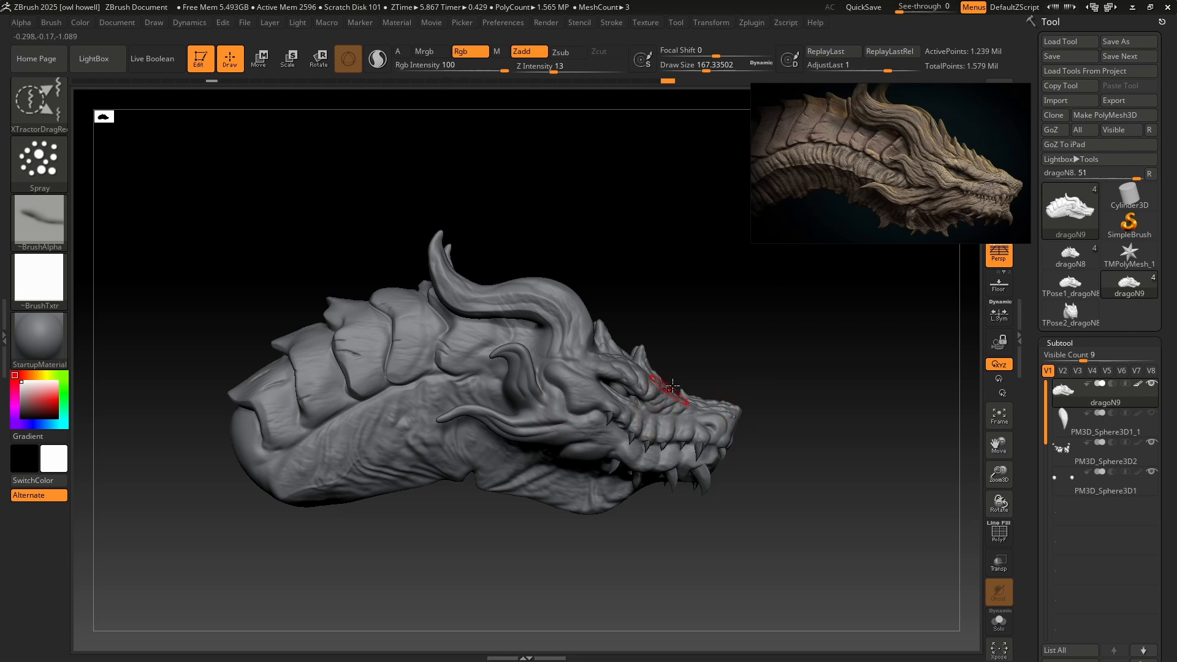
mouse_move(745, 351)
right_mouse_down()
mouse_move(709, 347)
mouse_move(748, 435)
mouse_move(733, 352)
mouse_move(802, 357)
mouse_move(772, 368)
mouse_move(734, 349)
right_mouse_up()
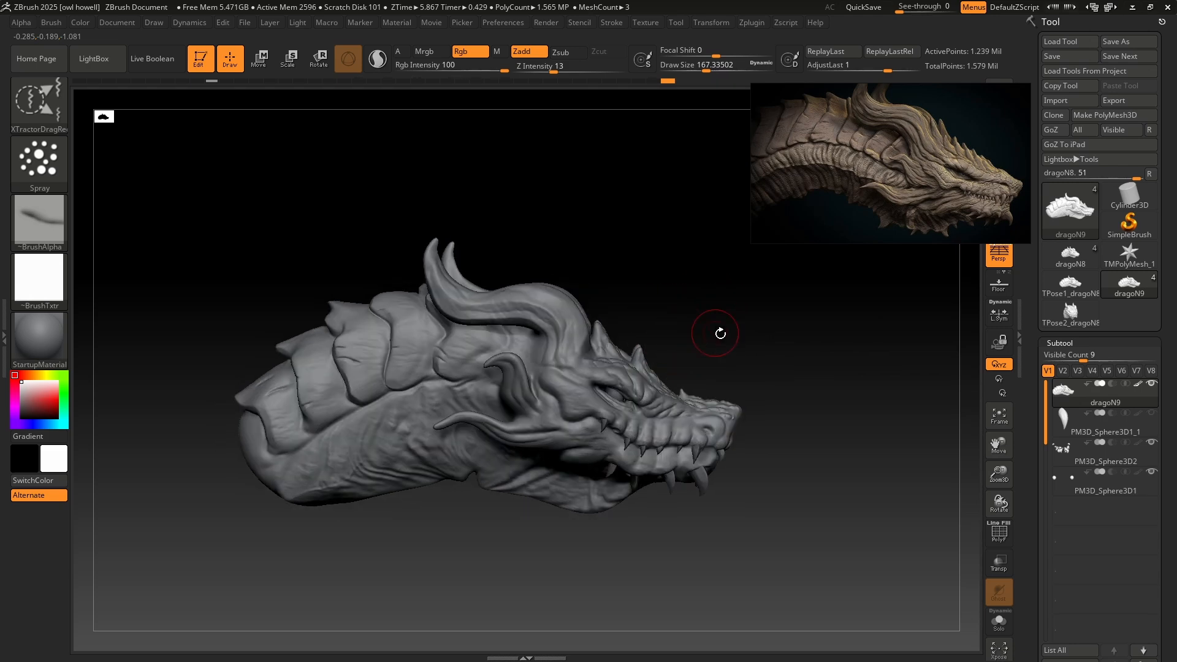
left_click(198, 60)
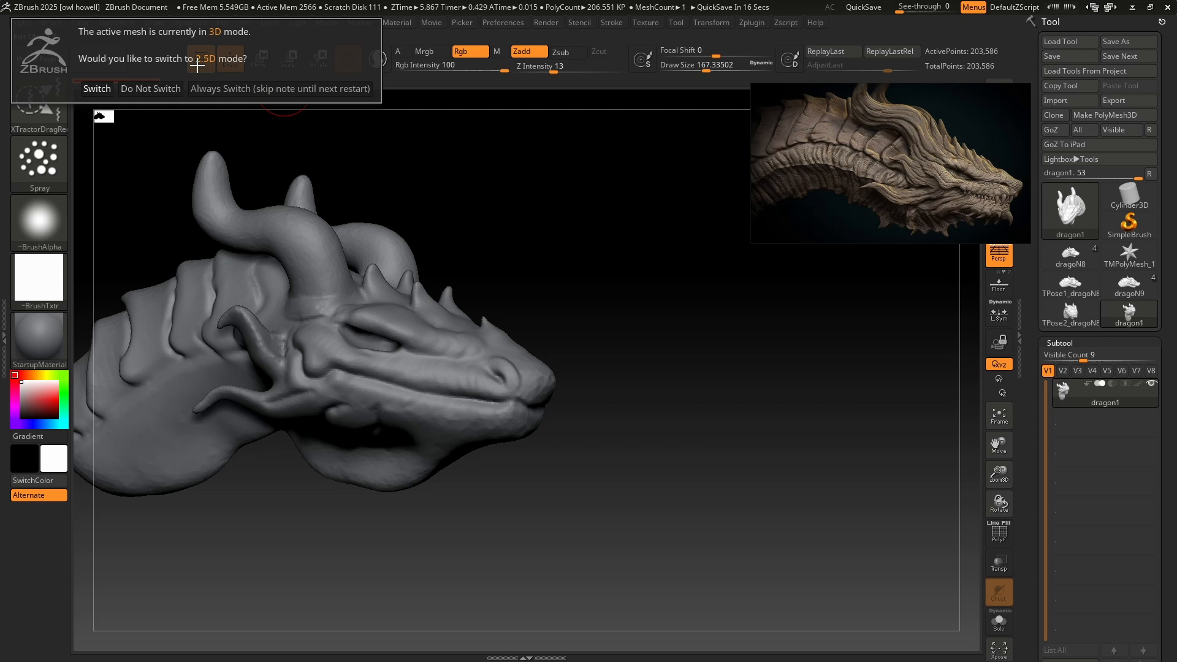
left_click(98, 89)
left_click(1129, 285)
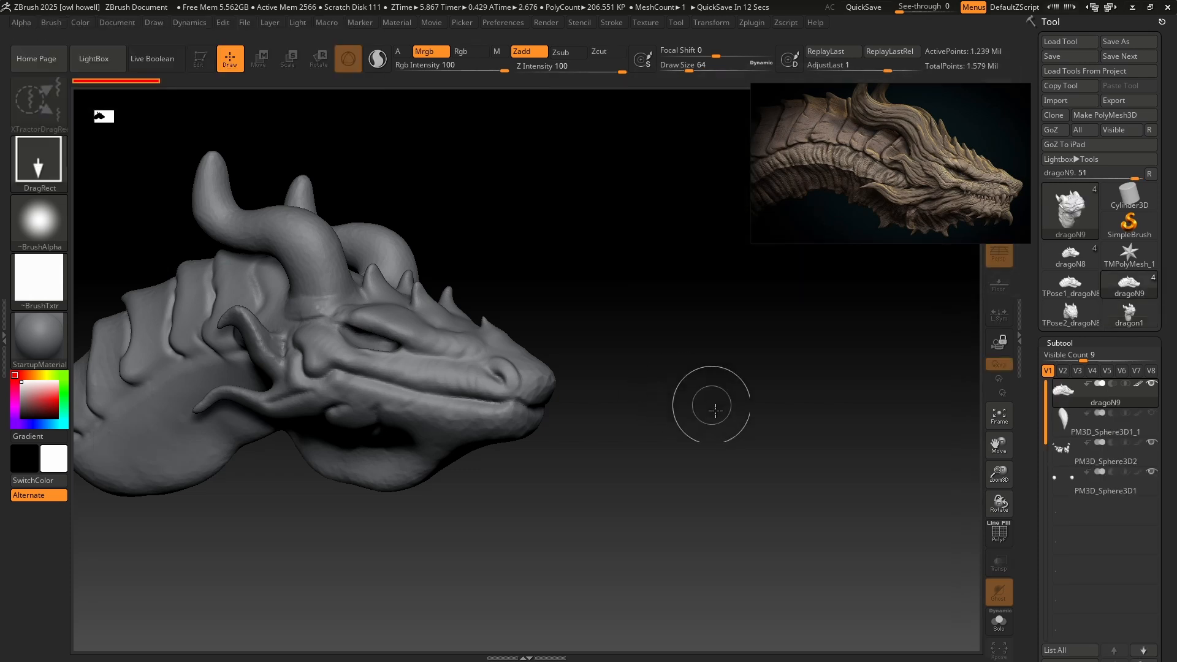
left_click_drag(749, 383, 747, 506)
key("t")
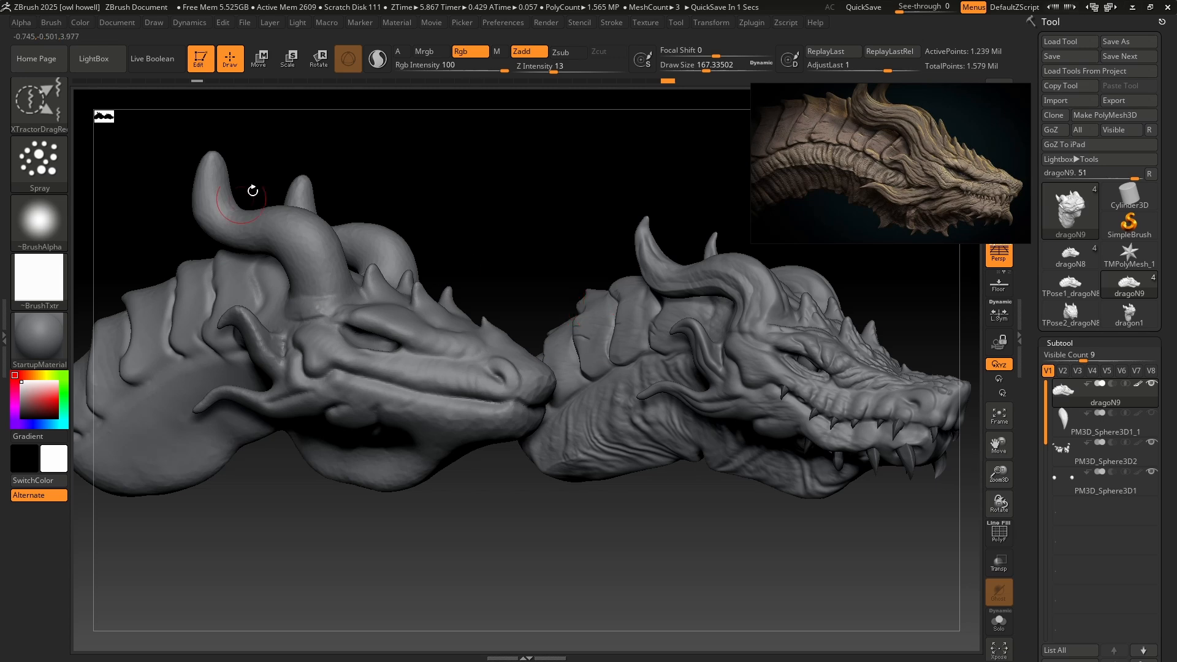